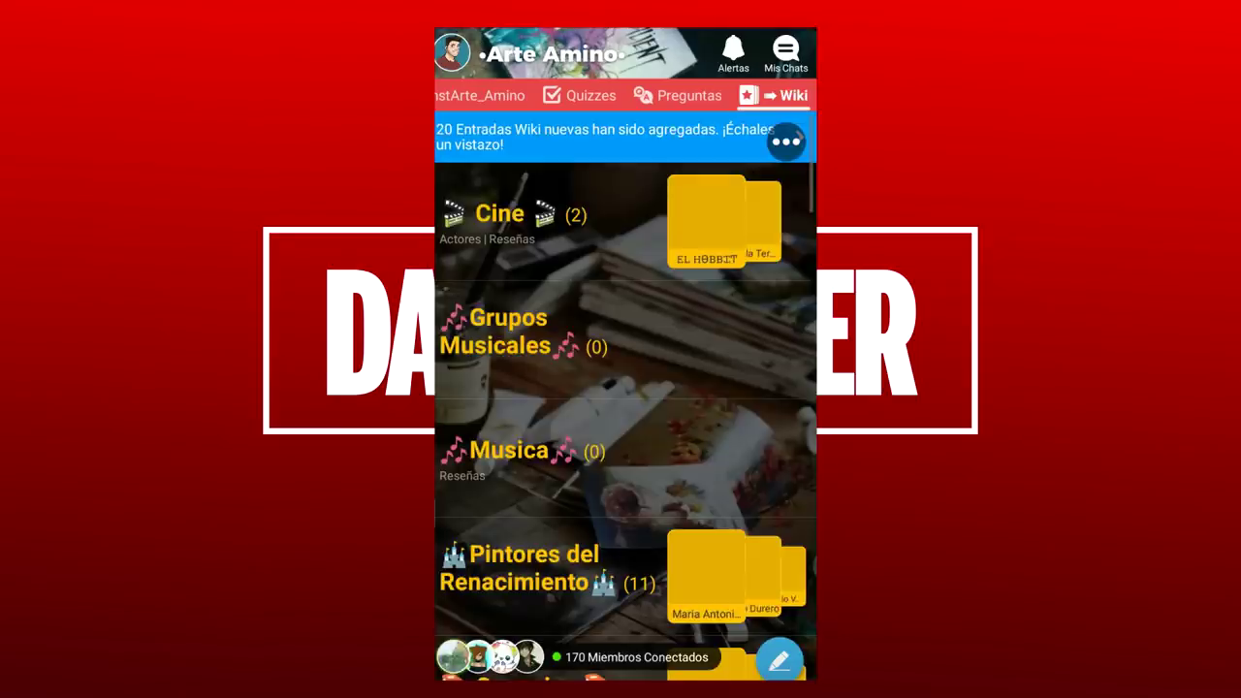
{"action": "left_click_drag", "start_coordinate": [505, 477], "coordinate": [477, 323]}
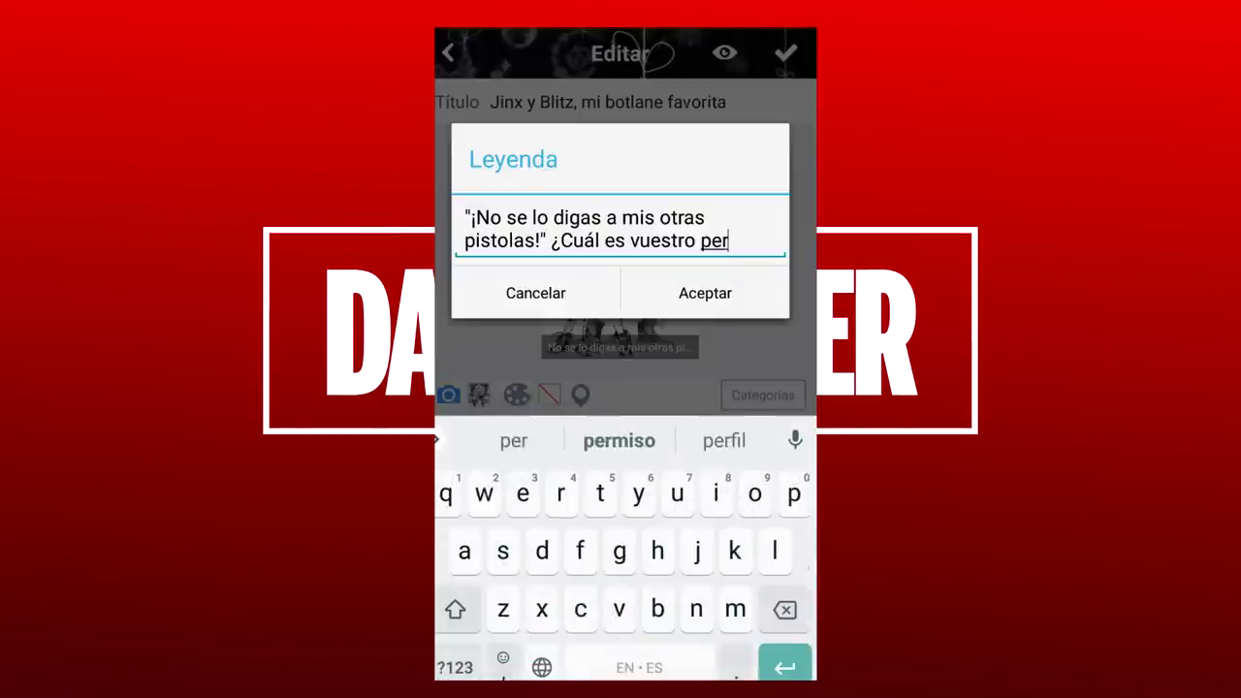
Step: Complete the image caption's question "¿Cuál es vuestro personaje"
{"action": "type", "text": "sinaje"}
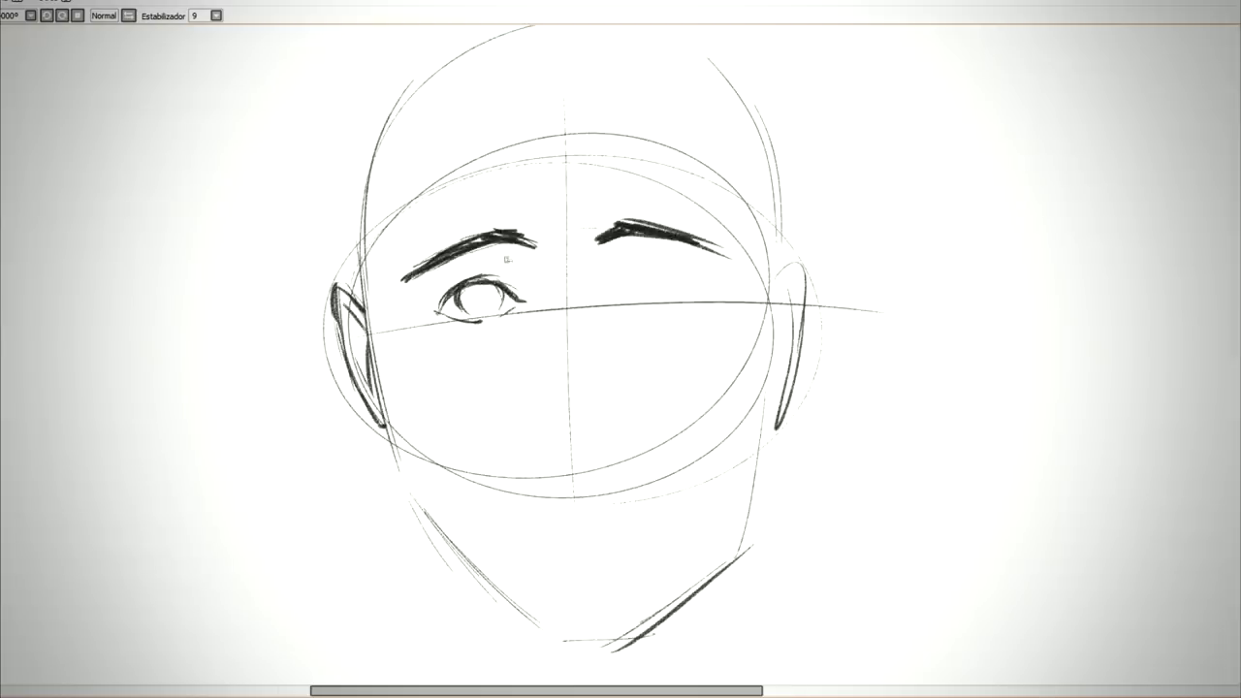
Step: Darken the face's left eyebrow and sketch light eye-socket lines beside the left eye and on both sides of the nose bridge
{"action": "mouse_move", "coordinate": [528, 239]}
{"action": "left_mouse_down"}
{"action": "mouse_move", "coordinate": [448, 246]}
{"action": "mouse_move", "coordinate": [398, 278]}
{"action": "left_mouse_up"}
{"action": "left_click_drag", "start_coordinate": [466, 245], "coordinate": [497, 233]}
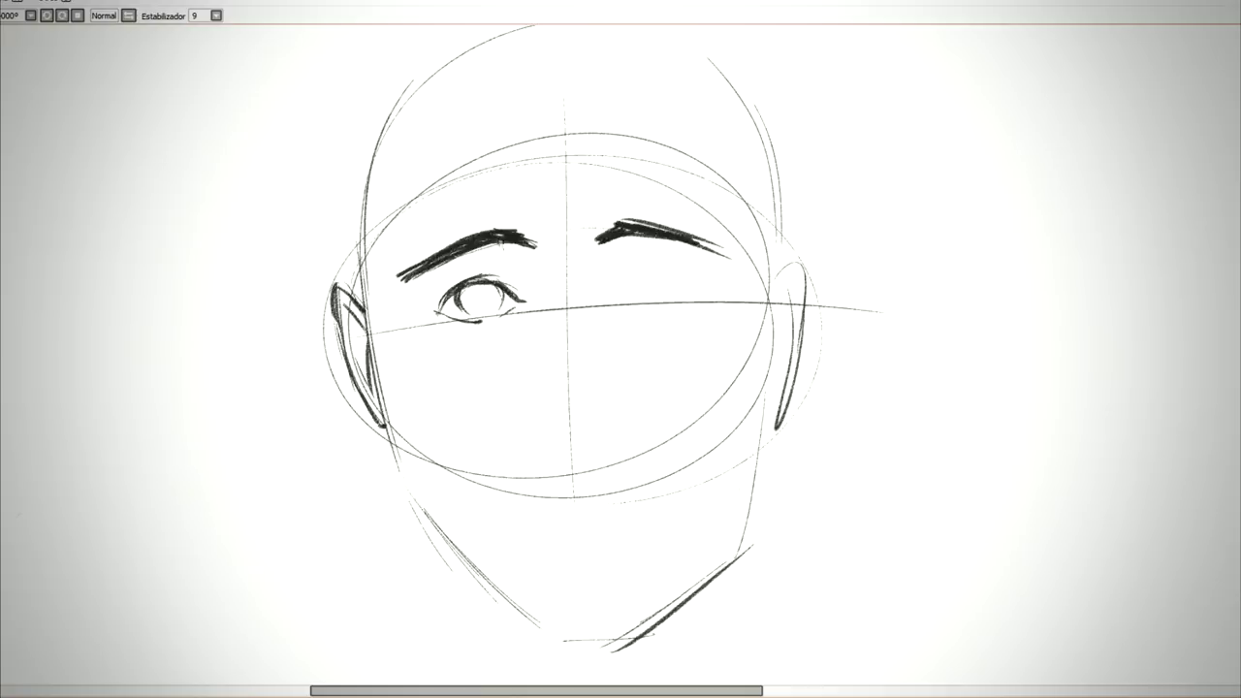
{"action": "mouse_move", "coordinate": [510, 263]}
{"action": "left_mouse_down"}
{"action": "mouse_move", "coordinate": [542, 306]}
{"action": "mouse_move", "coordinate": [529, 336]}
{"action": "left_mouse_up"}
{"action": "mouse_move", "coordinate": [605, 260]}
{"action": "left_mouse_down"}
{"action": "mouse_move", "coordinate": [592, 282]}
{"action": "mouse_move", "coordinate": [606, 331]}
{"action": "left_mouse_up"}
{"action": "left_click_drag", "start_coordinate": [436, 314], "coordinate": [400, 332]}
Step: Sketch the left cheek contour and reinforce the left jawline down to the chin
{"action": "mouse_move", "coordinate": [424, 433]}
{"action": "left_mouse_down"}
{"action": "mouse_move", "coordinate": [478, 489]}
{"action": "mouse_move", "coordinate": [535, 619]}
{"action": "mouse_move", "coordinate": [580, 642]}
{"action": "left_mouse_up"}
{"action": "left_click_drag", "start_coordinate": [485, 576], "coordinate": [574, 633]}
{"action": "left_click_drag", "start_coordinate": [493, 584], "coordinate": [586, 636]}
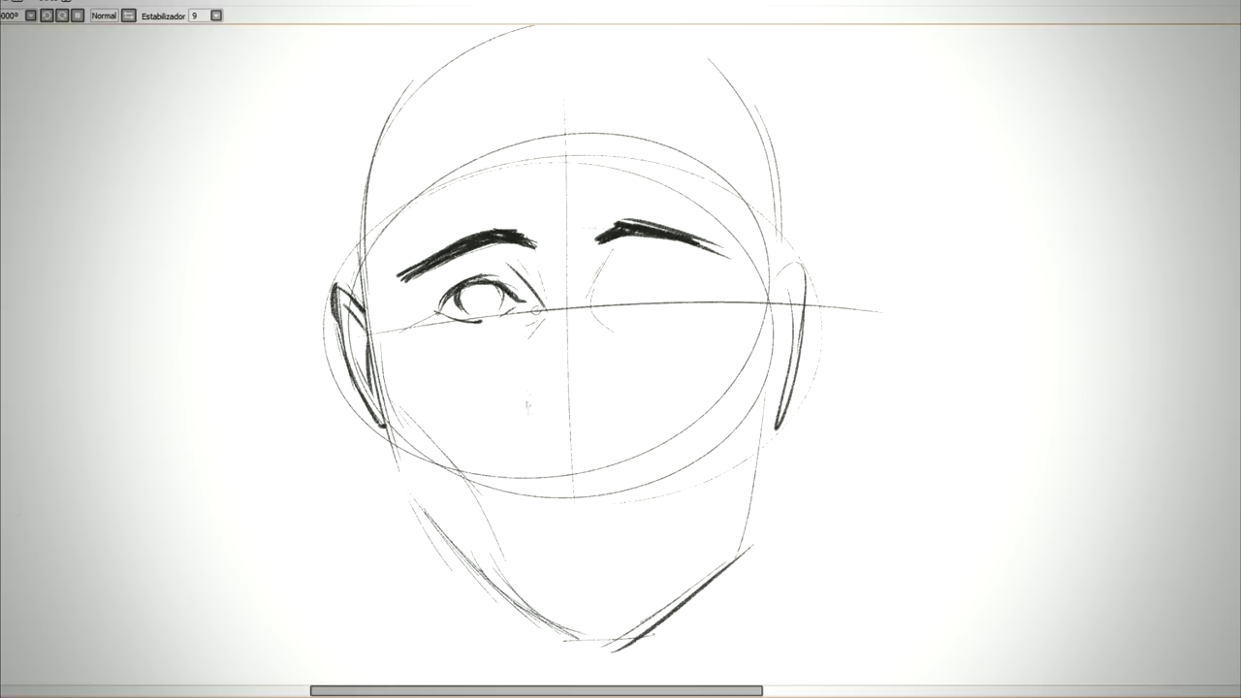
Step: Sketch both nostrils with dark undersides, round off the left nostril wing and add a thin line up towards the bridge
{"action": "mouse_move", "coordinate": [541, 422]}
{"action": "left_mouse_down"}
{"action": "mouse_move", "coordinate": [577, 443]}
{"action": "mouse_move", "coordinate": [546, 441]}
{"action": "mouse_move", "coordinate": [526, 398]}
{"action": "left_mouse_up"}
{"action": "scroll", "coordinate": [541, 421], "scroll_direction": "up", "scroll_amount": 2}
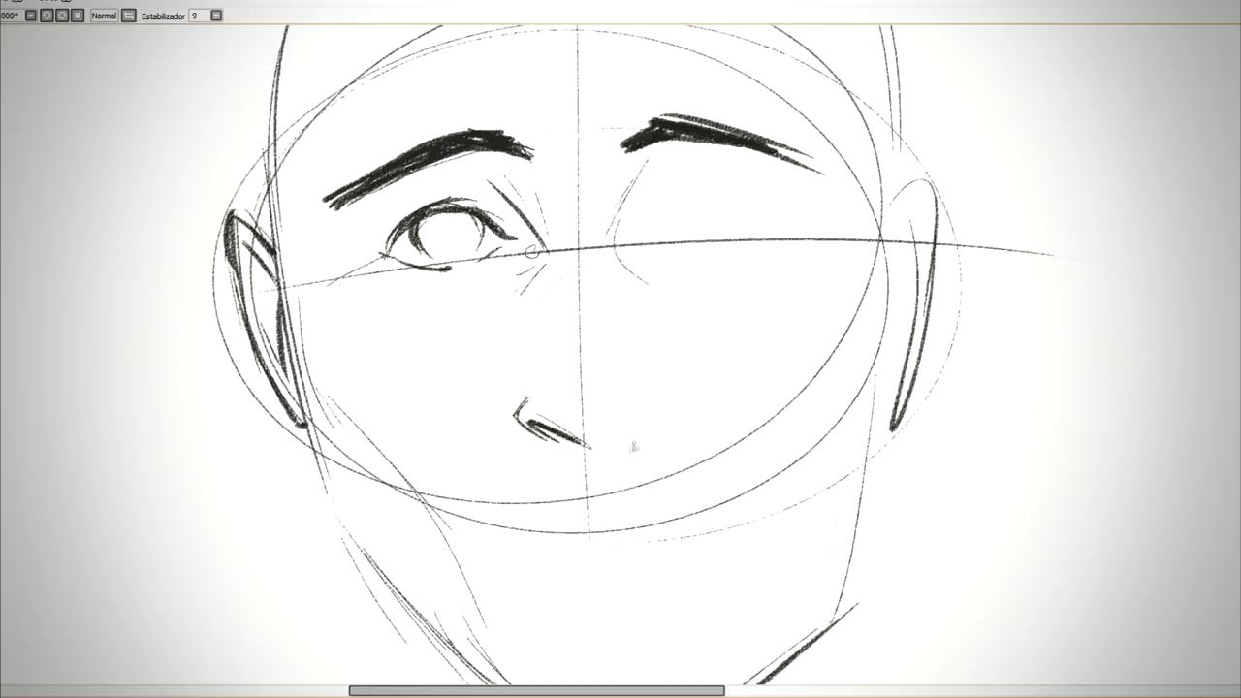
{"action": "mouse_move", "coordinate": [619, 446]}
{"action": "left_mouse_down"}
{"action": "mouse_move", "coordinate": [667, 411]}
{"action": "mouse_move", "coordinate": [639, 442]}
{"action": "mouse_move", "coordinate": [671, 402]}
{"action": "mouse_move", "coordinate": [664, 388]}
{"action": "left_mouse_up"}
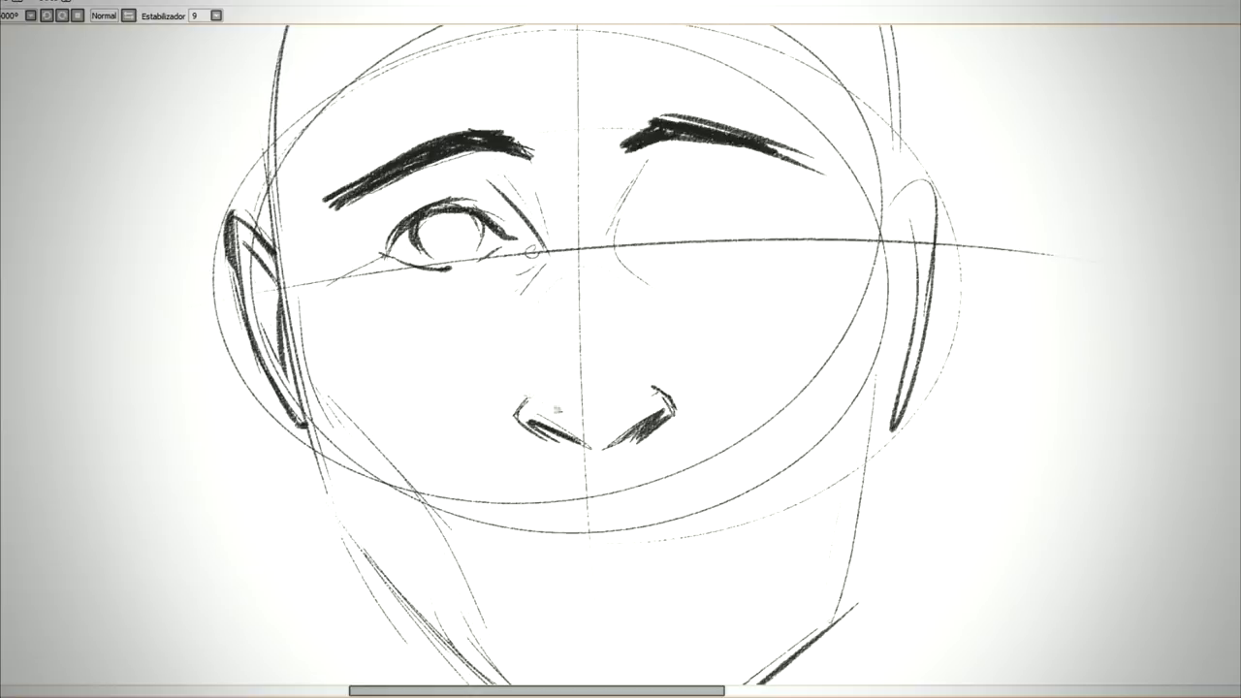
{"action": "mouse_move", "coordinate": [534, 390]}
{"action": "left_mouse_down"}
{"action": "mouse_move", "coordinate": [522, 427]}
{"action": "mouse_move", "coordinate": [541, 384]}
{"action": "left_mouse_up"}
{"action": "mouse_move", "coordinate": [534, 386]}
{"action": "left_mouse_down"}
{"action": "mouse_move", "coordinate": [563, 386]}
{"action": "mouse_move", "coordinate": [537, 425]}
{"action": "mouse_move", "coordinate": [551, 326]}
{"action": "left_mouse_up"}
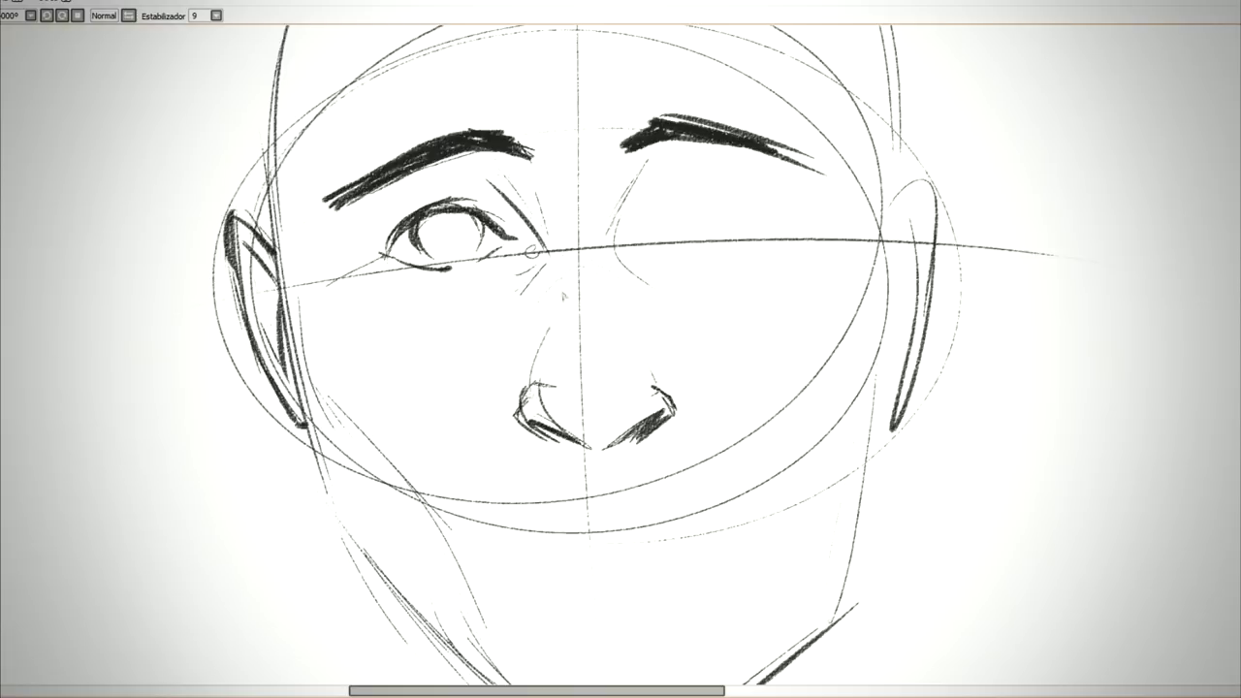
Step: Sketch wrinkle lines beneath the left eye and an eyelid crease above it
{"action": "scroll", "coordinate": [531, 252], "scroll_direction": "down", "scroll_amount": 3}
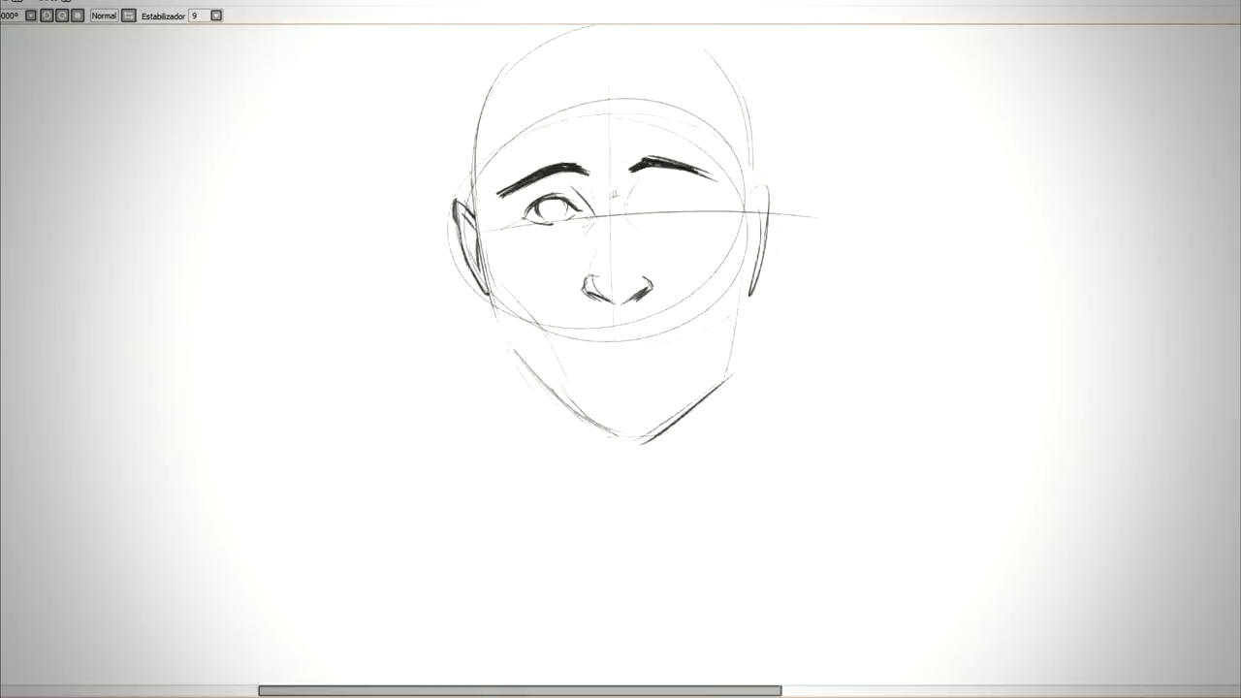
{"action": "scroll", "coordinate": [589, 236], "scroll_direction": "up", "scroll_amount": 2}
{"action": "scroll", "coordinate": [612, 255], "scroll_direction": "down", "scroll_amount": 2}
{"action": "scroll", "coordinate": [613, 349], "scroll_direction": "up", "scroll_amount": 2}
{"action": "scroll", "coordinate": [606, 378], "scroll_direction": "up", "scroll_amount": 2}
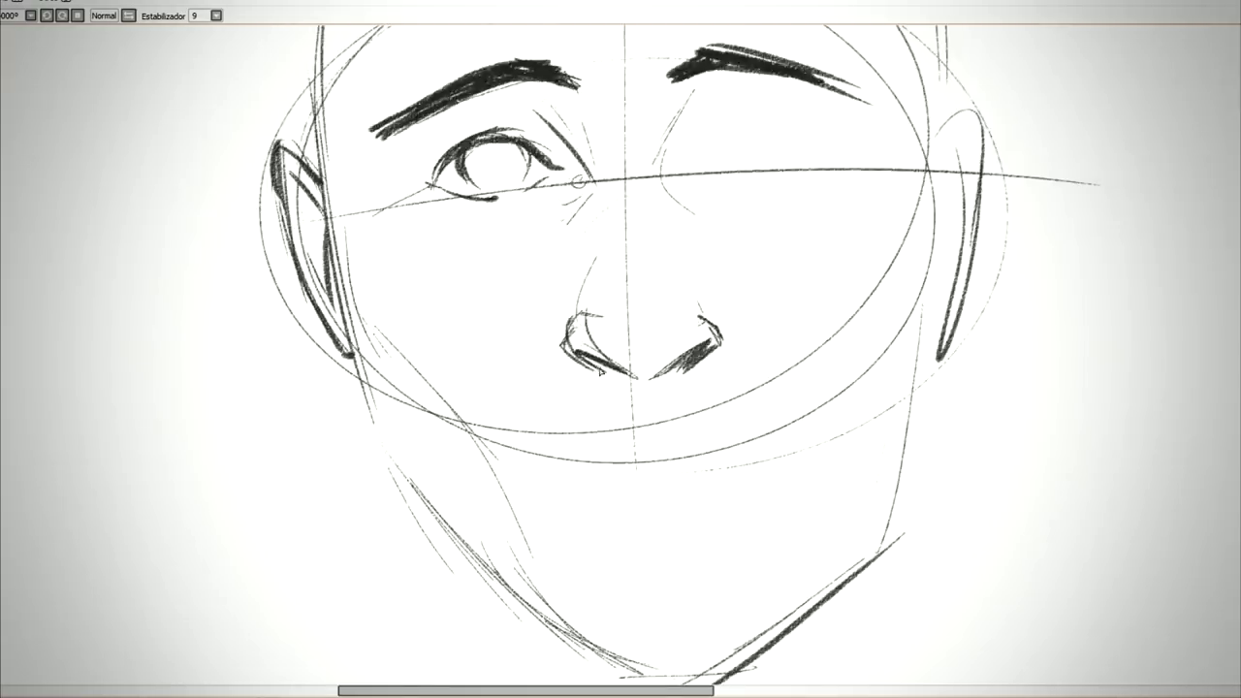
{"action": "scroll", "coordinate": [606, 378], "scroll_direction": "down", "scroll_amount": 2}
{"action": "scroll", "coordinate": [606, 378], "scroll_direction": "up", "scroll_amount": 1}
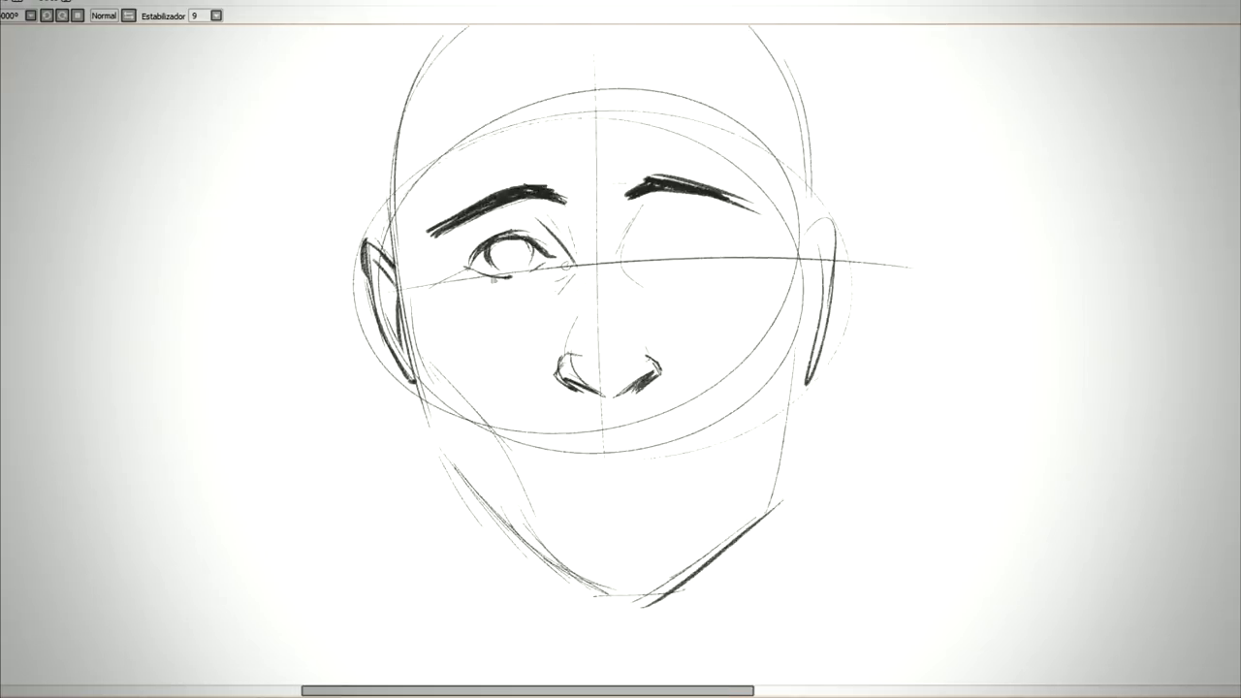
{"action": "scroll", "coordinate": [717, 286], "scroll_direction": "up", "scroll_amount": 2}
{"action": "mouse_move", "coordinate": [481, 258]}
{"action": "left_mouse_down"}
{"action": "mouse_move", "coordinate": [419, 274]}
{"action": "mouse_move", "coordinate": [442, 302]}
{"action": "left_mouse_up"}
{"action": "left_click_drag", "start_coordinate": [475, 278], "coordinate": [390, 296]}
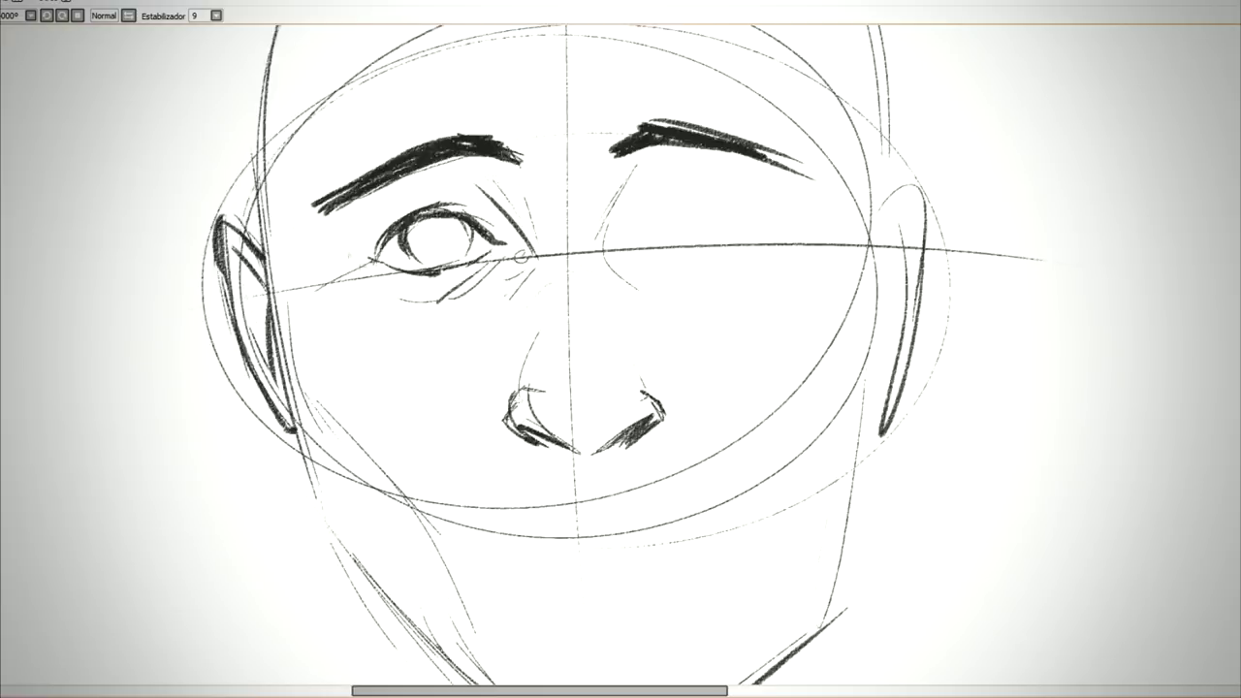
{"action": "left_click_drag", "start_coordinate": [364, 245], "coordinate": [401, 203]}
{"action": "left_click_drag", "start_coordinate": [390, 207], "coordinate": [424, 200]}
Step: Sketch the philtrum with thin strokes running down from the base of the nose
{"action": "scroll", "coordinate": [518, 277], "scroll_direction": "down", "scroll_amount": 3}
{"action": "scroll", "coordinate": [502, 362], "scroll_direction": "up", "scroll_amount": 2}
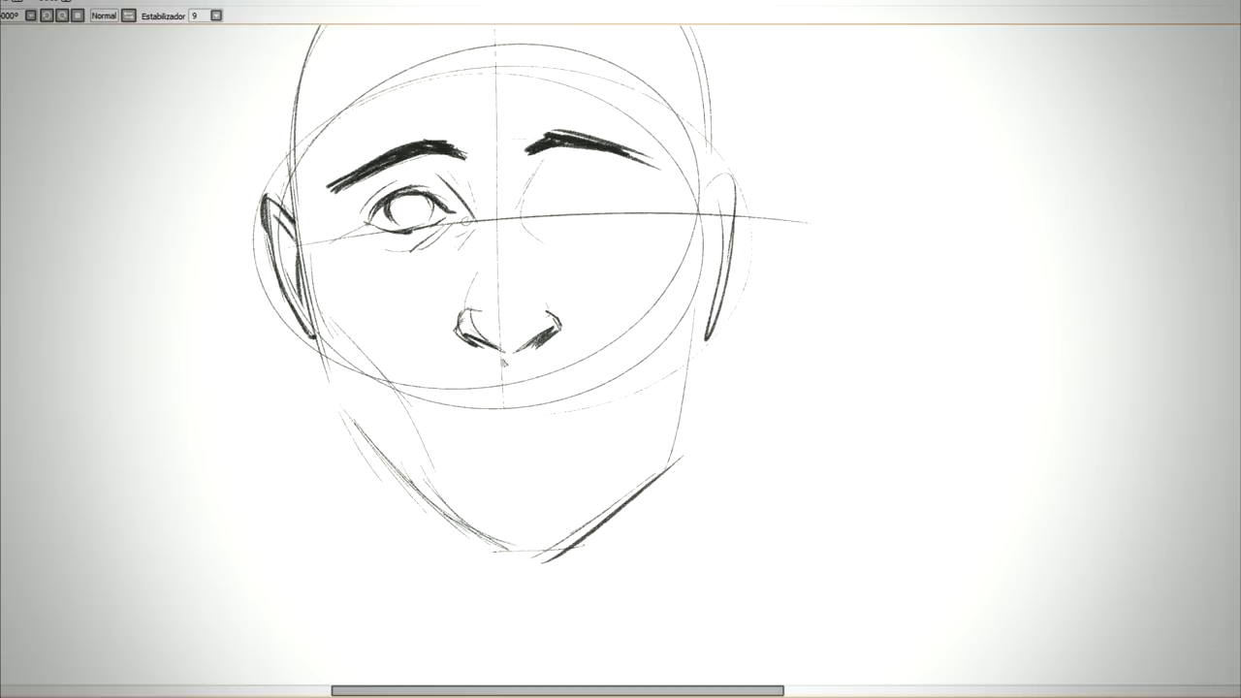
{"action": "left_click_drag", "start_coordinate": [496, 350], "coordinate": [501, 397]}
{"action": "scroll", "coordinate": [512, 393], "scroll_direction": "up", "scroll_amount": 1}
{"action": "left_click_drag", "start_coordinate": [490, 345], "coordinate": [517, 395]}
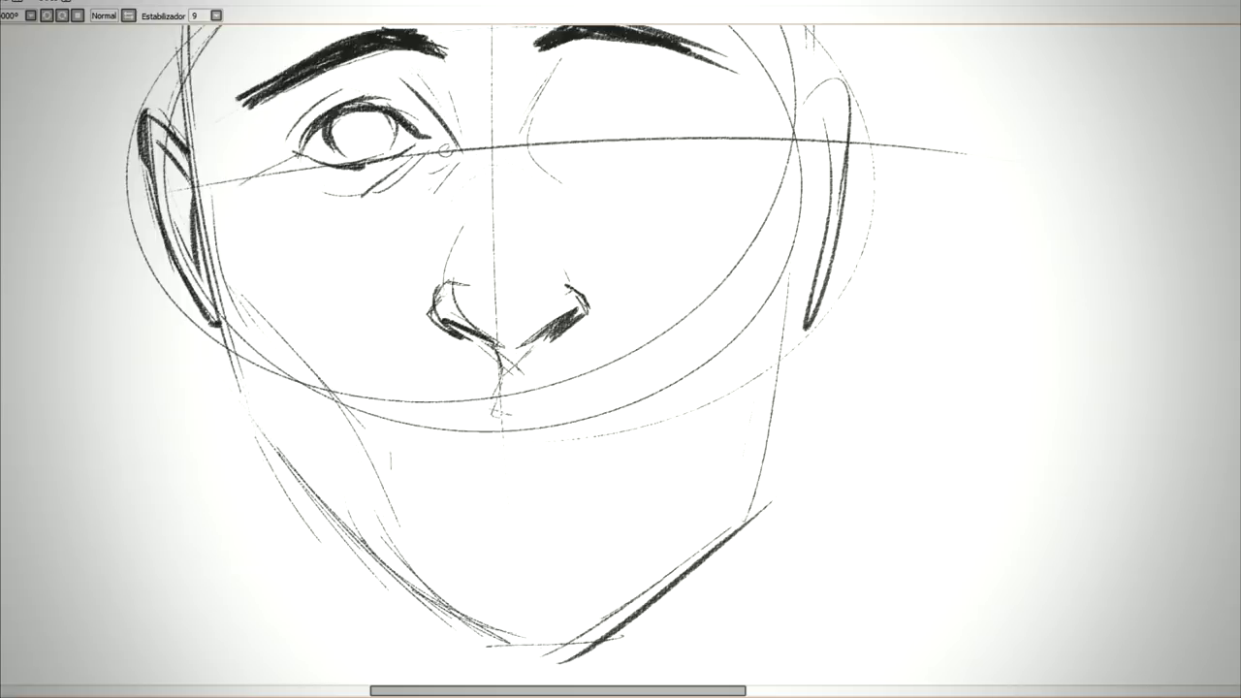
Step: Mark the mouth's left corner, test it with a vertical line from the eye, undo that line and sketch the line between the lips
{"action": "left_click_drag", "start_coordinate": [390, 454], "coordinate": [386, 479]}
{"action": "left_click_drag", "start_coordinate": [358, 184], "coordinate": [372, 463]}
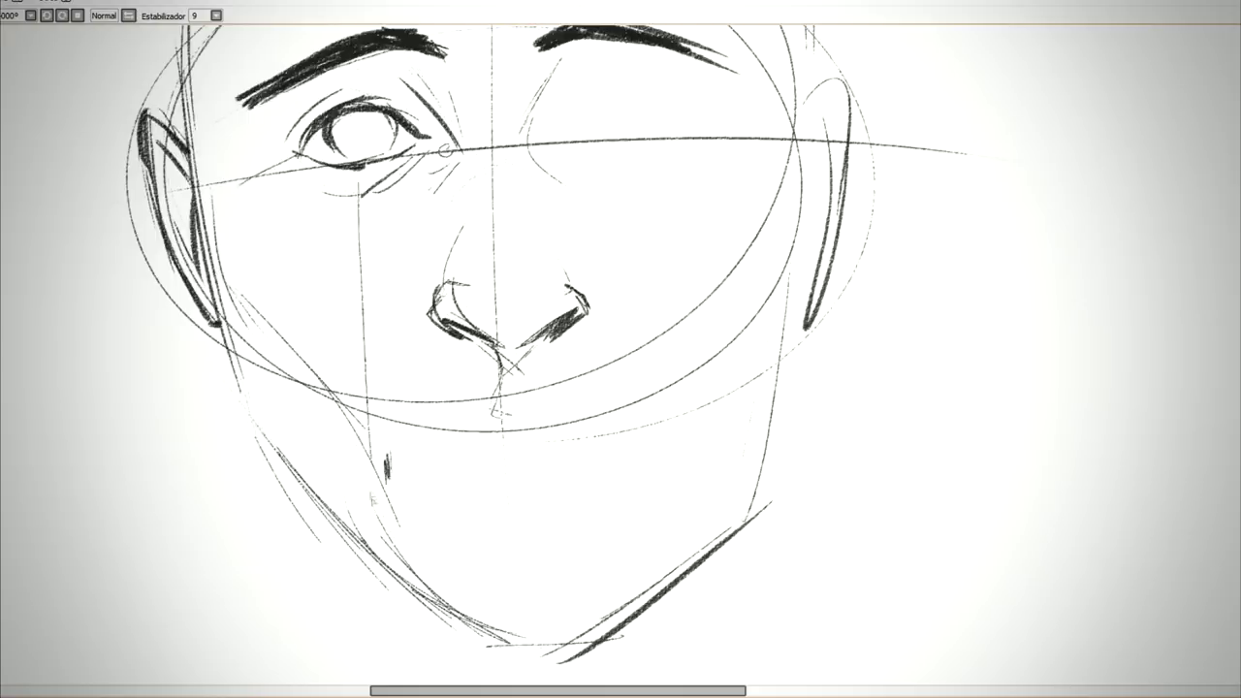
{"action": "key", "text": "ctrl+z"}
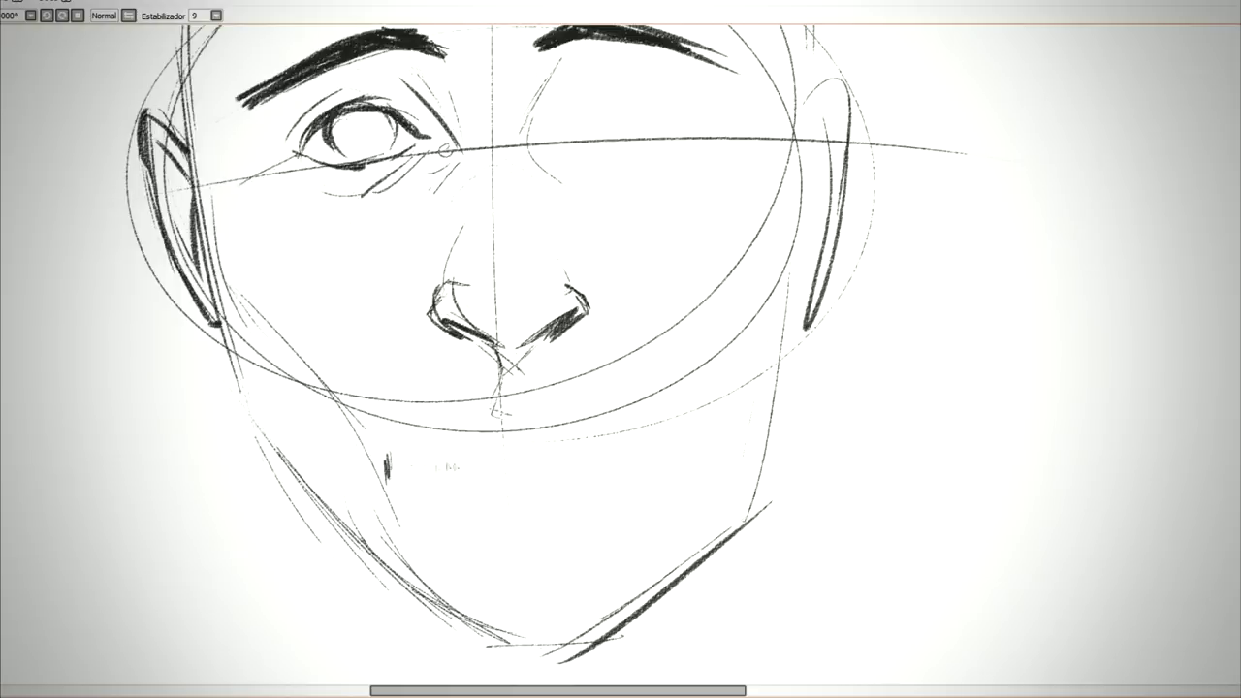
{"action": "mouse_move", "coordinate": [402, 468]}
{"action": "left_mouse_down"}
{"action": "mouse_move", "coordinate": [574, 447]}
{"action": "mouse_move", "coordinate": [669, 456]}
{"action": "left_mouse_up"}
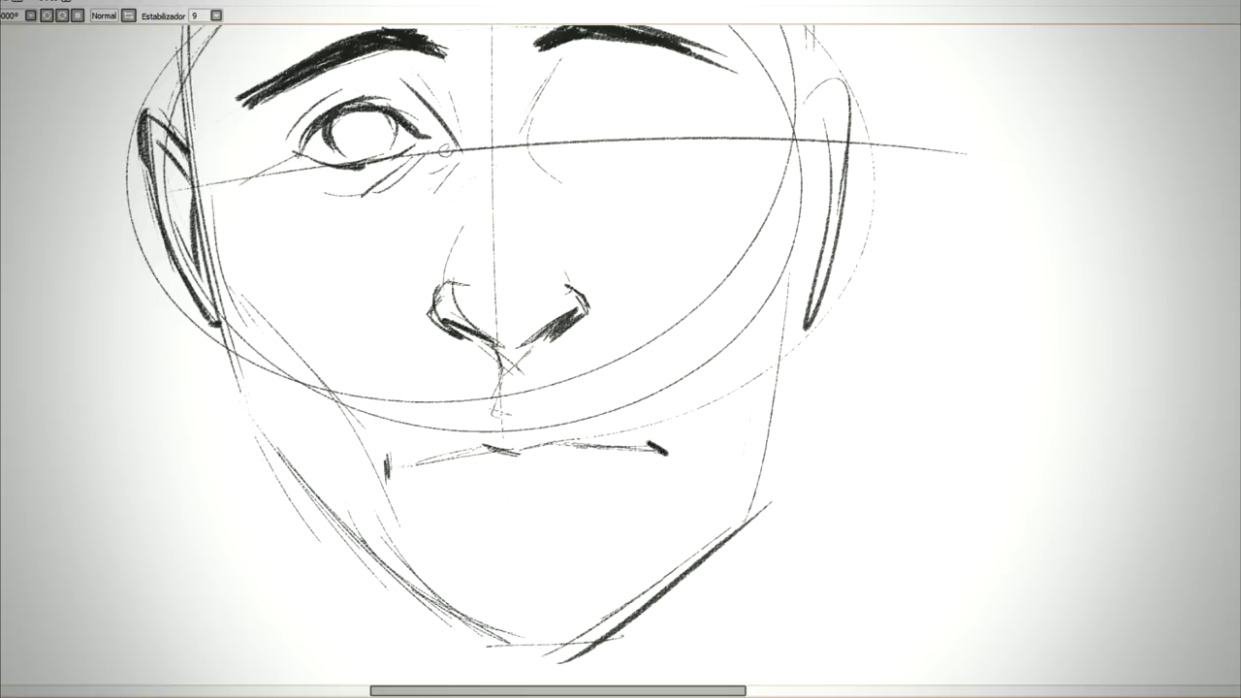
Step: Sketch the dip and left slope of the upper lip and the dark lower edge of the bottom lip
{"action": "mouse_move", "coordinate": [392, 456]}
{"action": "left_mouse_down"}
{"action": "mouse_move", "coordinate": [545, 444]}
{"action": "mouse_move", "coordinate": [520, 419]}
{"action": "left_mouse_up"}
{"action": "mouse_move", "coordinate": [530, 421]}
{"action": "left_mouse_down"}
{"action": "mouse_move", "coordinate": [540, 413]}
{"action": "mouse_move", "coordinate": [494, 421]}
{"action": "left_mouse_up"}
{"action": "left_click_drag", "start_coordinate": [487, 417], "coordinate": [441, 432]}
{"action": "mouse_move", "coordinate": [478, 492]}
{"action": "left_mouse_down"}
{"action": "mouse_move", "coordinate": [578, 472]}
{"action": "mouse_move", "coordinate": [502, 491]}
{"action": "left_mouse_up"}
{"action": "mouse_move", "coordinate": [528, 491]}
{"action": "left_mouse_down"}
{"action": "mouse_move", "coordinate": [467, 488]}
{"action": "mouse_move", "coordinate": [465, 503]}
{"action": "left_mouse_up"}
Step: Sketch the right eye's upper and lower lids, its round iris and the crease lines beneath it
{"action": "scroll", "coordinate": [538, 414], "scroll_direction": "down", "scroll_amount": 3}
{"action": "scroll", "coordinate": [538, 414], "scroll_direction": "up", "scroll_amount": 1}
{"action": "scroll", "coordinate": [546, 212], "scroll_direction": "up", "scroll_amount": 2}
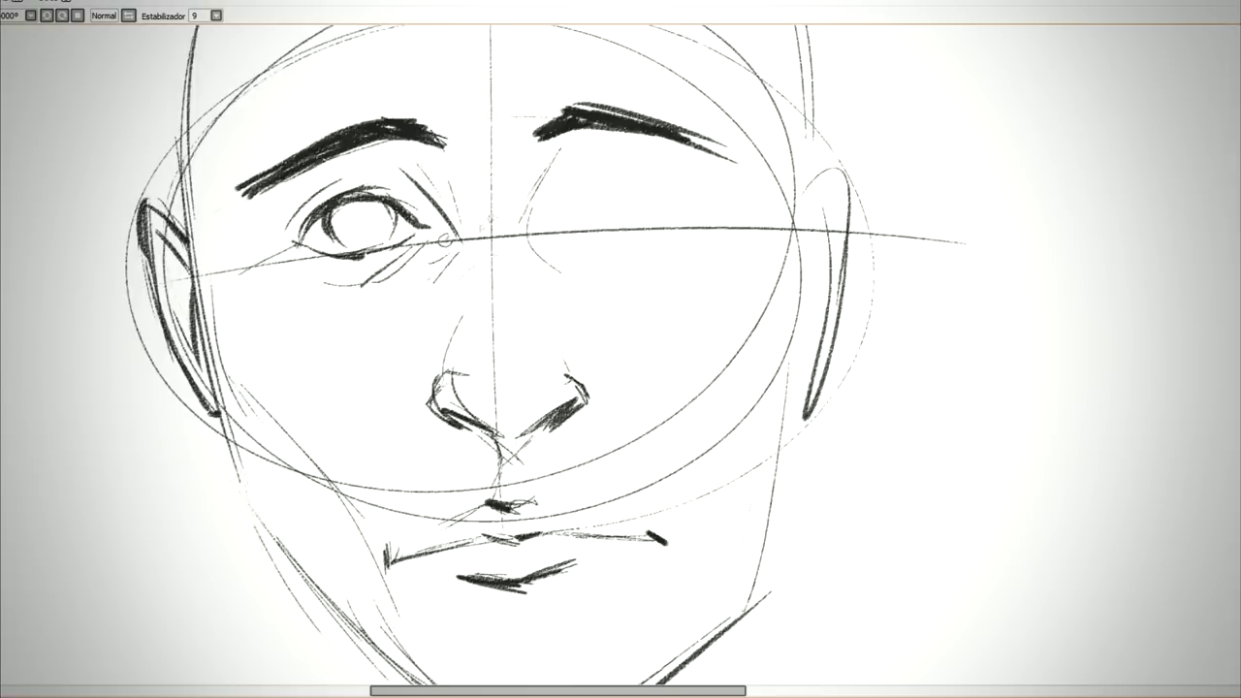
{"action": "mouse_move", "coordinate": [551, 229]}
{"action": "left_mouse_down"}
{"action": "mouse_move", "coordinate": [591, 180]}
{"action": "mouse_move", "coordinate": [654, 172]}
{"action": "mouse_move", "coordinate": [637, 167]}
{"action": "mouse_move", "coordinate": [691, 178]}
{"action": "left_mouse_up"}
{"action": "left_click_drag", "start_coordinate": [605, 180], "coordinate": [699, 184]}
{"action": "mouse_move", "coordinate": [574, 194]}
{"action": "left_mouse_down"}
{"action": "mouse_move", "coordinate": [692, 186]}
{"action": "mouse_move", "coordinate": [630, 169]}
{"action": "mouse_move", "coordinate": [694, 216]}
{"action": "left_mouse_up"}
{"action": "left_click_drag", "start_coordinate": [651, 167], "coordinate": [694, 215]}
{"action": "mouse_move", "coordinate": [576, 231]}
{"action": "left_mouse_down"}
{"action": "mouse_move", "coordinate": [621, 238]}
{"action": "mouse_move", "coordinate": [578, 225]}
{"action": "mouse_move", "coordinate": [615, 235]}
{"action": "mouse_move", "coordinate": [621, 287]}
{"action": "left_mouse_up"}
{"action": "left_click_drag", "start_coordinate": [563, 242], "coordinate": [605, 271]}
{"action": "left_click_drag", "start_coordinate": [589, 192], "coordinate": [601, 230]}
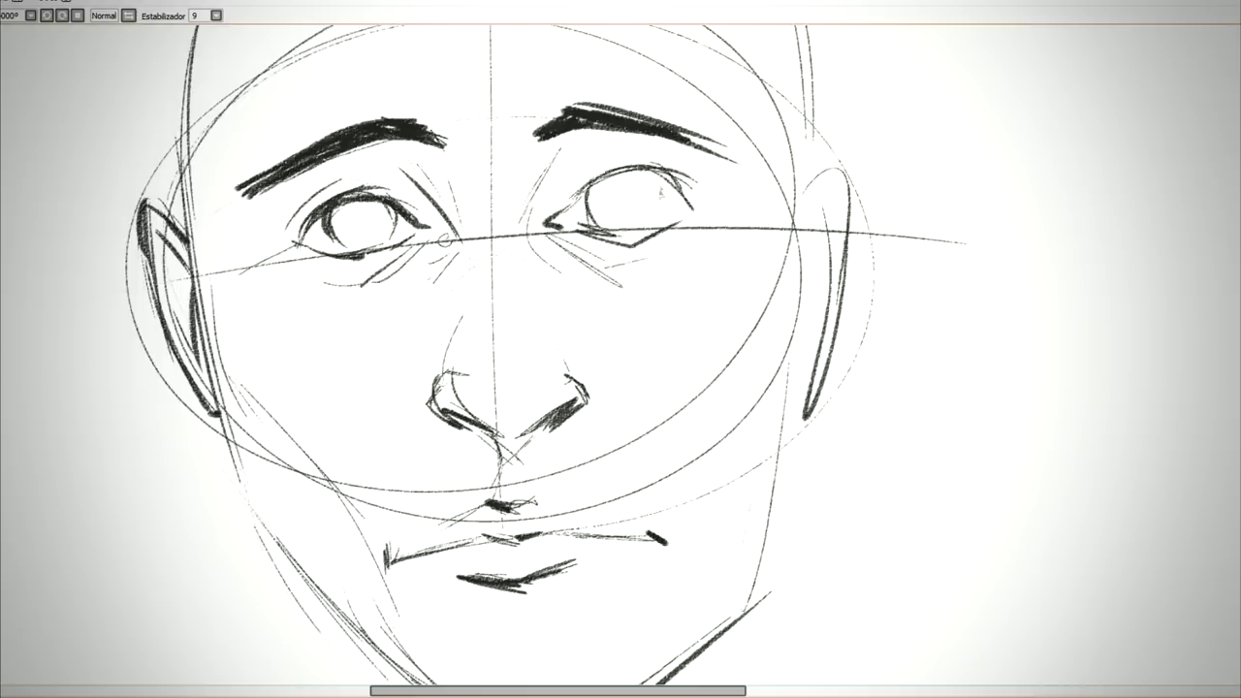
Step: Reinforce the right eye's upper lid and iris outline and add the eyelid fold above it
{"action": "mouse_move", "coordinate": [642, 163]}
{"action": "left_mouse_down"}
{"action": "mouse_move", "coordinate": [667, 205]}
{"action": "mouse_move", "coordinate": [648, 168]}
{"action": "left_mouse_up"}
{"action": "mouse_move", "coordinate": [582, 178]}
{"action": "left_mouse_down"}
{"action": "mouse_move", "coordinate": [592, 203]}
{"action": "mouse_move", "coordinate": [576, 210]}
{"action": "left_mouse_up"}
{"action": "left_click_drag", "start_coordinate": [638, 149], "coordinate": [675, 155]}
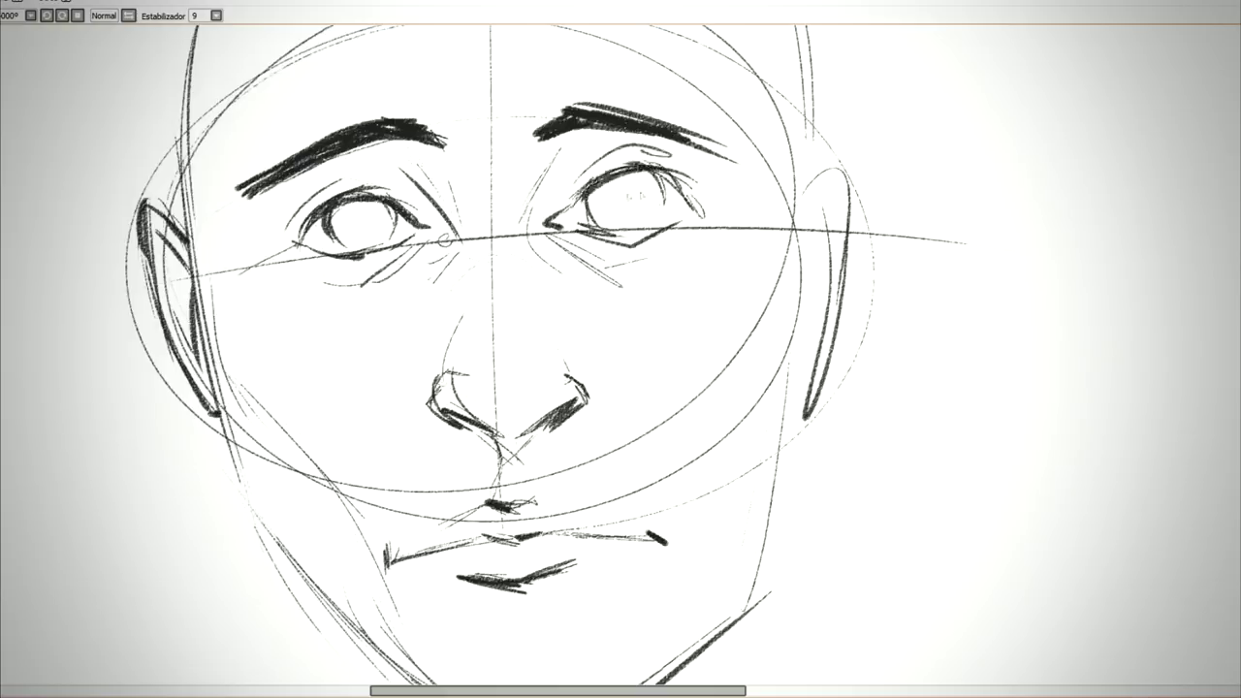
Step: Darken the right cheekbone and side of the face, and outline the chin
{"action": "scroll", "coordinate": [700, 282], "scroll_direction": "down", "scroll_amount": 3}
{"action": "scroll", "coordinate": [701, 282], "scroll_direction": "up", "scroll_amount": 3}
{"action": "mouse_move", "coordinate": [726, 266]}
{"action": "left_mouse_down"}
{"action": "mouse_move", "coordinate": [726, 313]}
{"action": "mouse_move", "coordinate": [698, 343]}
{"action": "mouse_move", "coordinate": [706, 378]}
{"action": "left_mouse_up"}
{"action": "left_click_drag", "start_coordinate": [742, 320], "coordinate": [727, 439]}
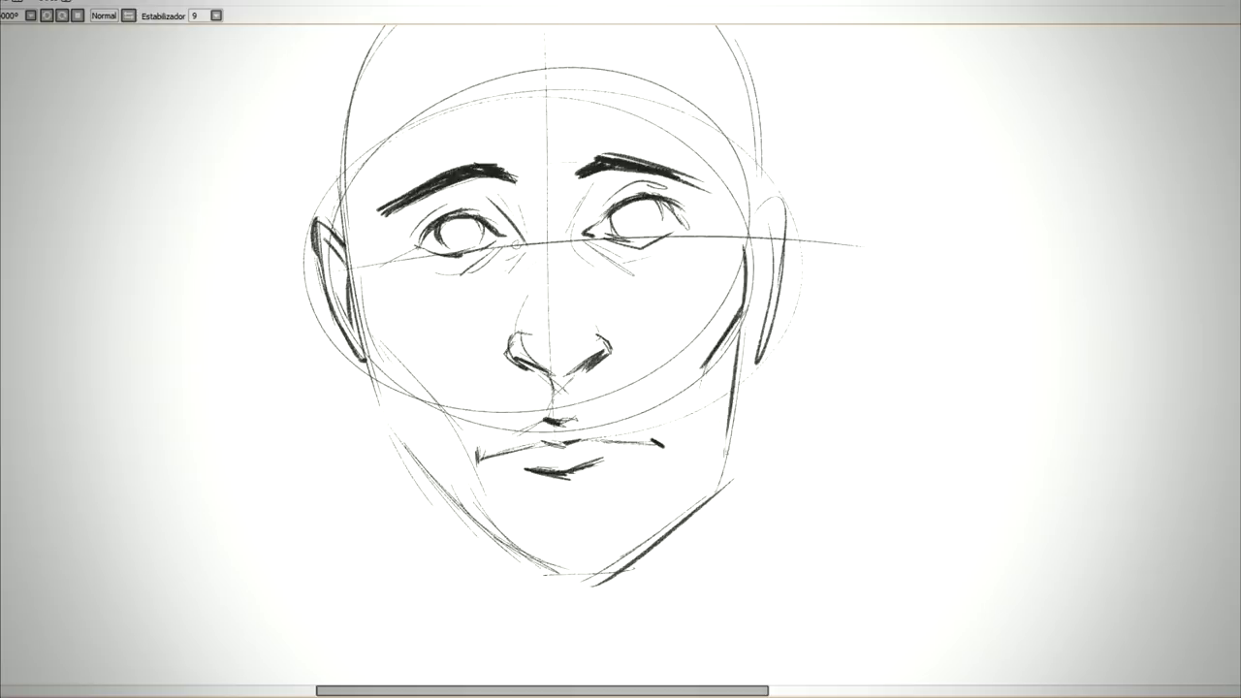
{"action": "left_click_drag", "start_coordinate": [476, 490], "coordinate": [586, 580]}
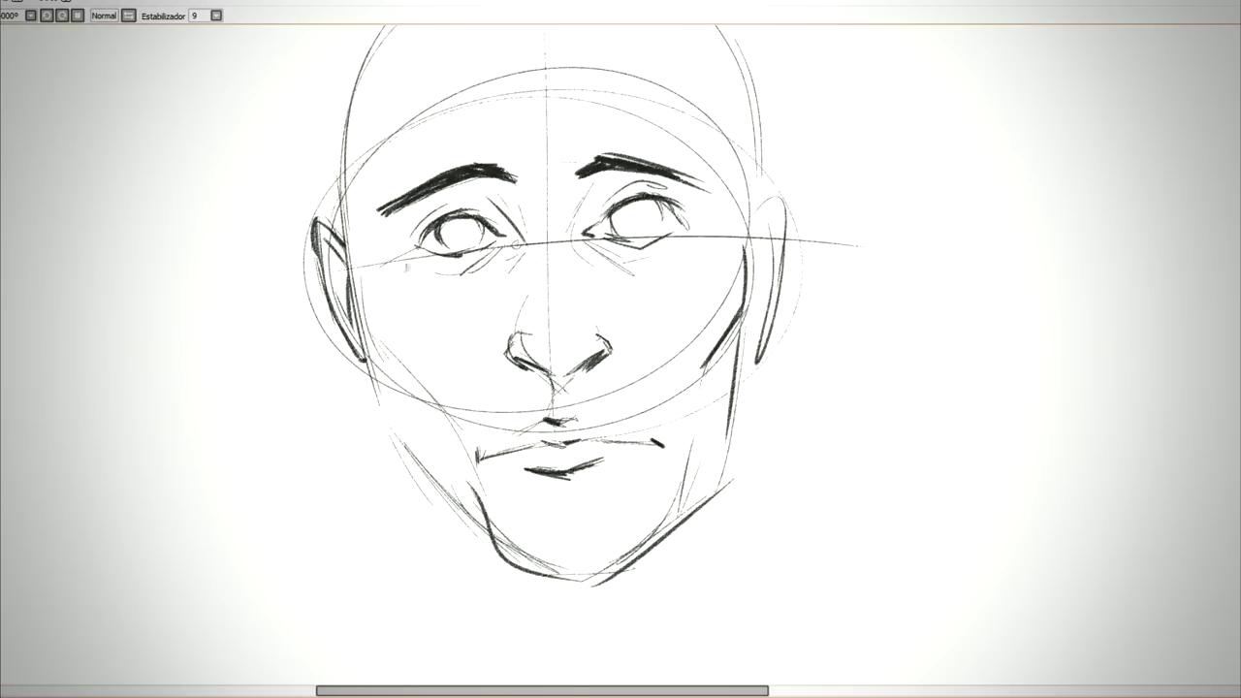
Step: Darken the face outline along the left side, from below the ear down the jaw to the chin
{"action": "scroll", "coordinate": [596, 358], "scroll_direction": "up", "scroll_amount": 5}
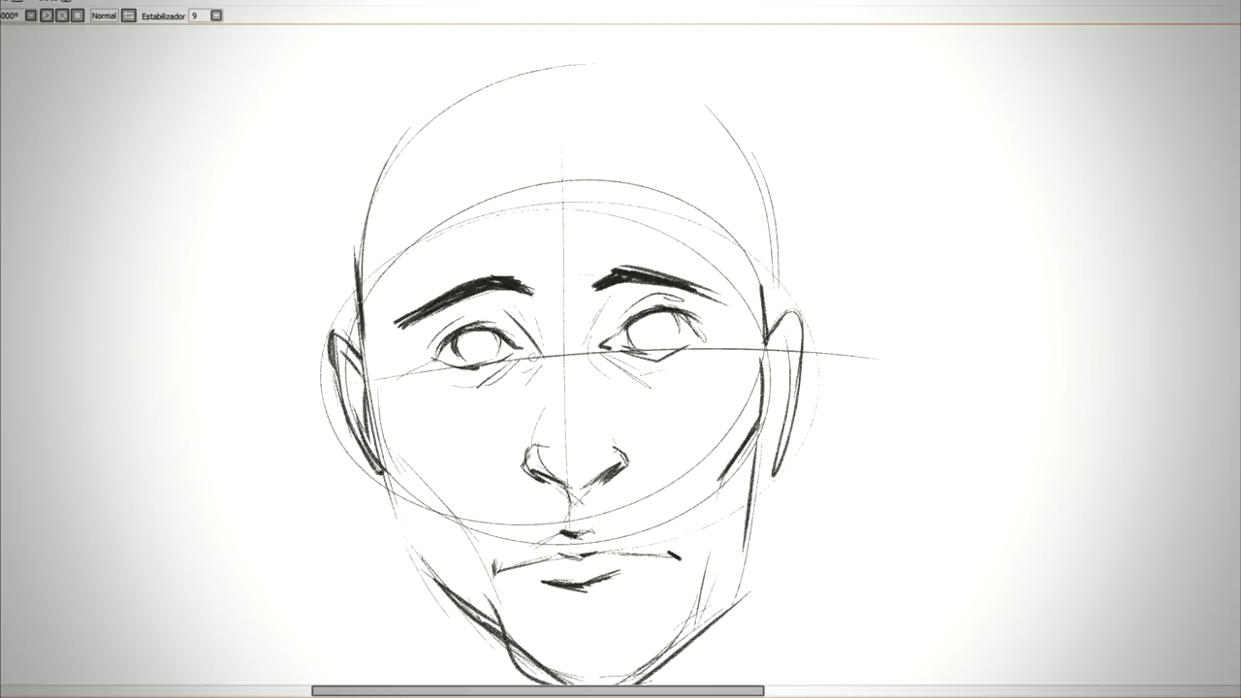
{"action": "scroll", "coordinate": [426, 262], "scroll_direction": "down", "scroll_amount": 2}
{"action": "left_click_drag", "start_coordinate": [403, 437], "coordinate": [416, 462]}
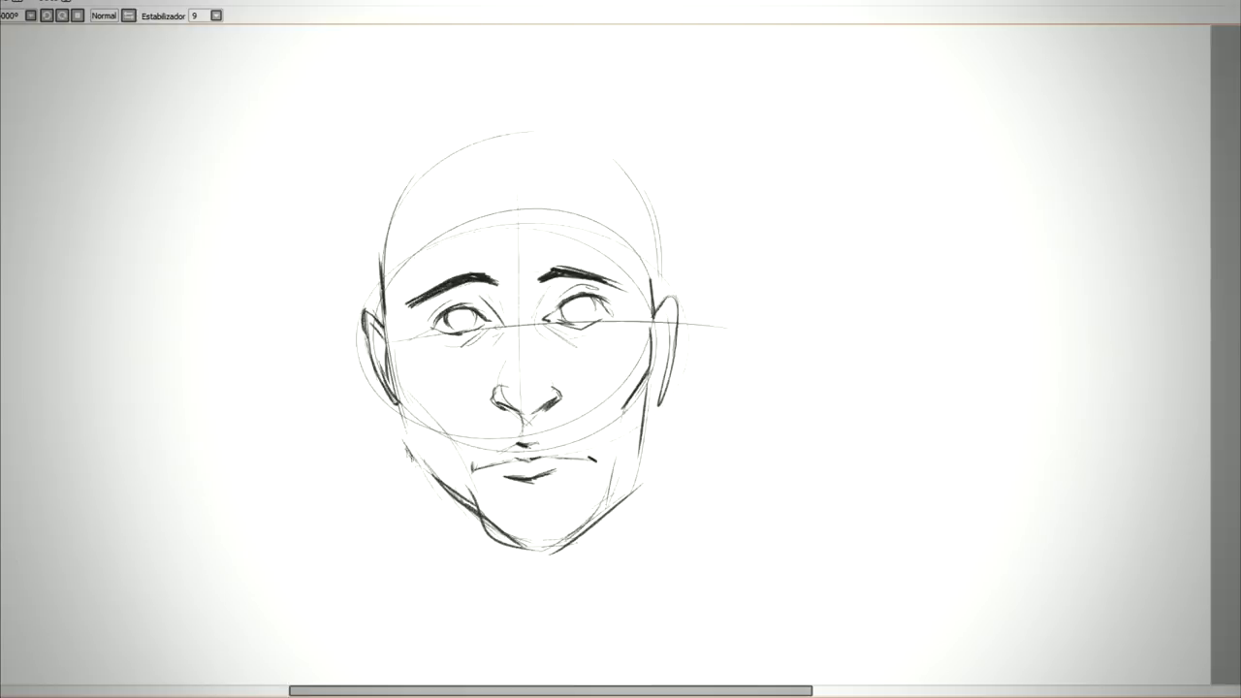
{"action": "mouse_move", "coordinate": [472, 527]}
{"action": "left_mouse_down"}
{"action": "mouse_move", "coordinate": [539, 558]}
{"action": "mouse_move", "coordinate": [518, 555]}
{"action": "mouse_move", "coordinate": [560, 556]}
{"action": "left_mouse_up"}
{"action": "scroll", "coordinate": [384, 524], "scroll_direction": "up", "scroll_amount": 2}
{"action": "left_click_drag", "start_coordinate": [404, 396], "coordinate": [425, 462]}
Step: Sketch the hairline from the left temple across the forehead to the right temple
{"action": "scroll", "coordinate": [393, 302], "scroll_direction": "up", "scroll_amount": 1}
{"action": "scroll", "coordinate": [392, 301], "scroll_direction": "up", "scroll_amount": 3}
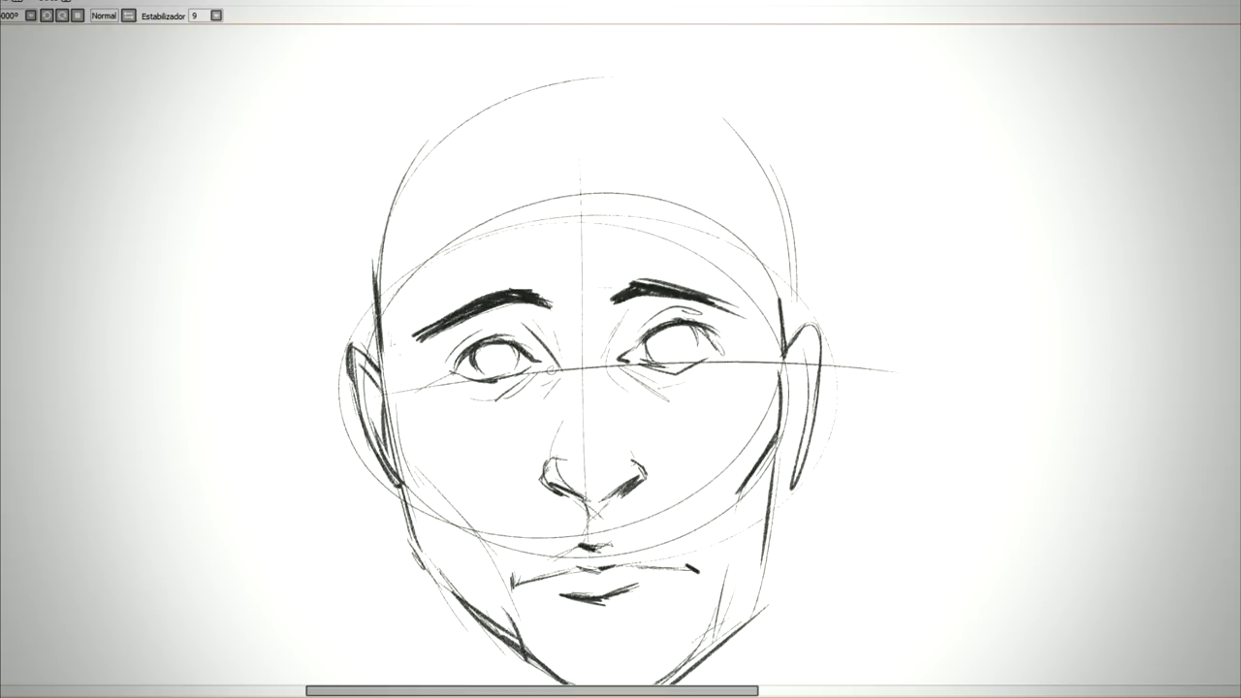
{"action": "left_click_drag", "start_coordinate": [386, 265], "coordinate": [388, 322]}
{"action": "left_click_drag", "start_coordinate": [392, 247], "coordinate": [394, 313]}
{"action": "mouse_move", "coordinate": [382, 377]}
{"action": "left_mouse_down"}
{"action": "mouse_move", "coordinate": [384, 240]}
{"action": "mouse_move", "coordinate": [403, 198]}
{"action": "mouse_move", "coordinate": [482, 161]}
{"action": "left_mouse_up"}
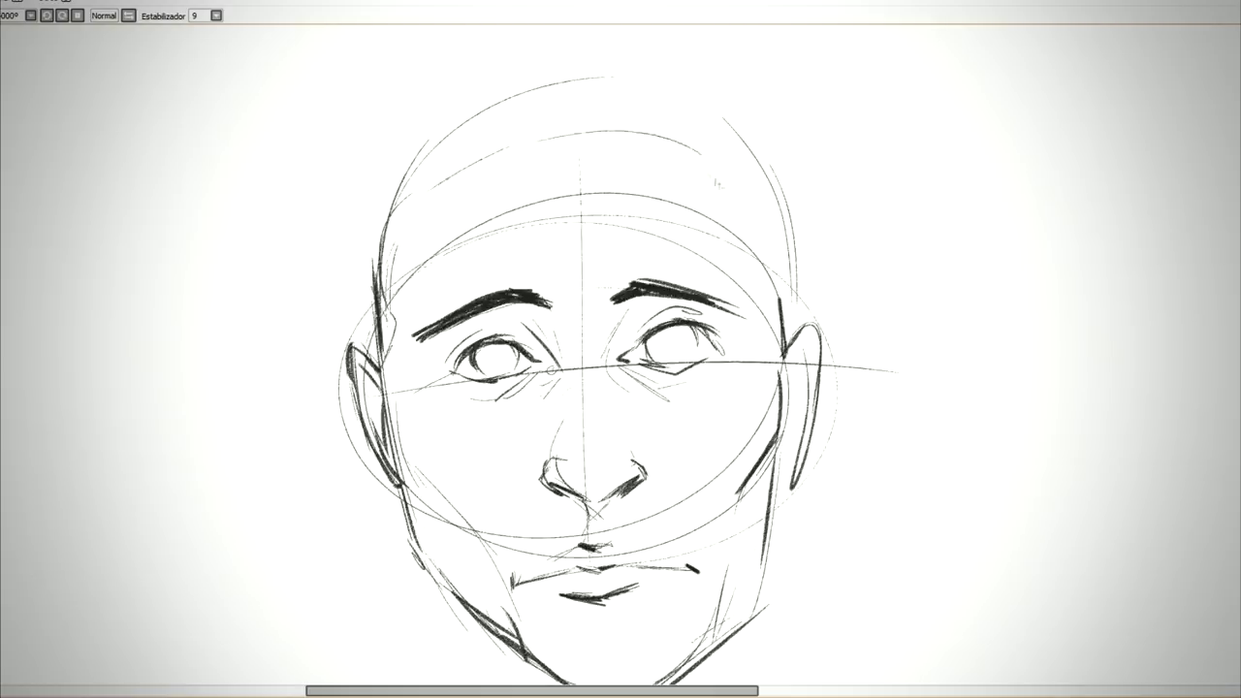
{"action": "scroll", "coordinate": [721, 184], "scroll_direction": "down", "scroll_amount": 1}
{"action": "mouse_move", "coordinate": [700, 165]}
{"action": "left_mouse_down"}
{"action": "mouse_move", "coordinate": [769, 230]}
{"action": "mouse_move", "coordinate": [774, 269]}
{"action": "left_mouse_up"}
Step: Sketch a raised tuft of hair above the forehead and the first strands sweeping out to the left
{"action": "left_click_drag", "start_coordinate": [637, 157], "coordinate": [621, 229]}
{"action": "mouse_move", "coordinate": [593, 163]}
{"action": "left_mouse_down"}
{"action": "mouse_move", "coordinate": [438, 118]}
{"action": "mouse_move", "coordinate": [526, 194]}
{"action": "left_mouse_up"}
{"action": "left_click_drag", "start_coordinate": [419, 170], "coordinate": [539, 209]}
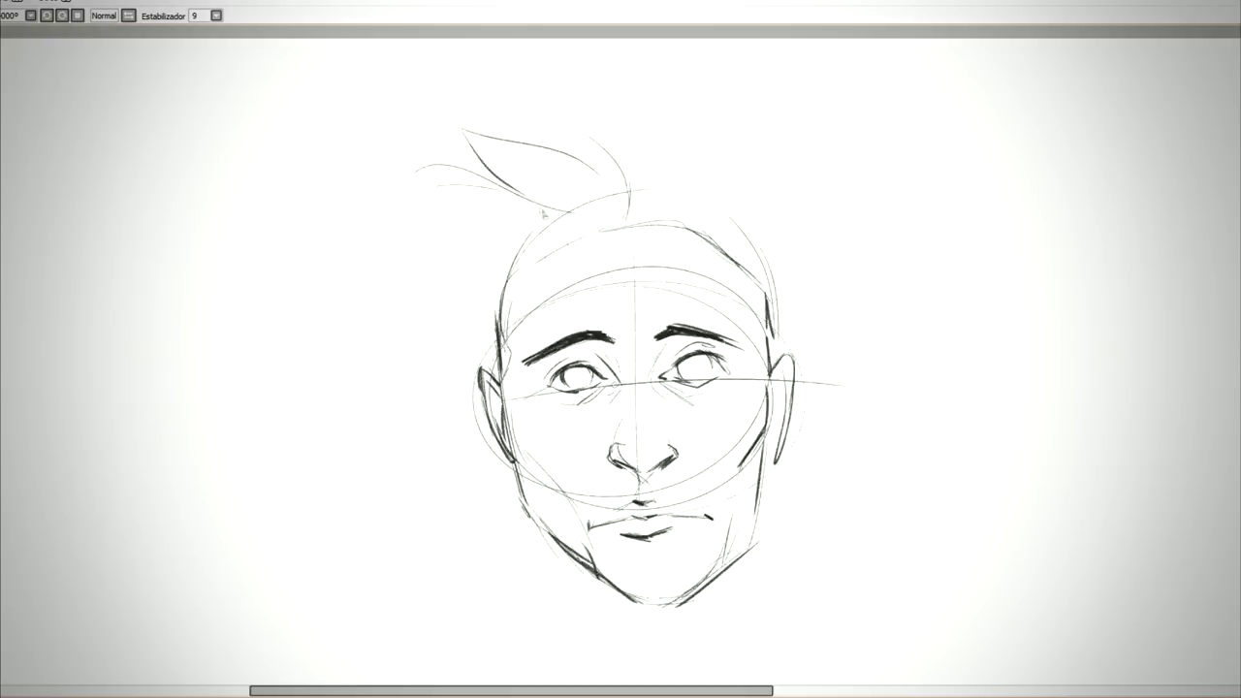
{"action": "left_click_drag", "start_coordinate": [457, 291], "coordinate": [510, 233]}
Step: Sketch shorter hair strands down the left side of the head and darken the base of the tuft
{"action": "scroll", "coordinate": [621, 237], "scroll_direction": "up", "scroll_amount": 1}
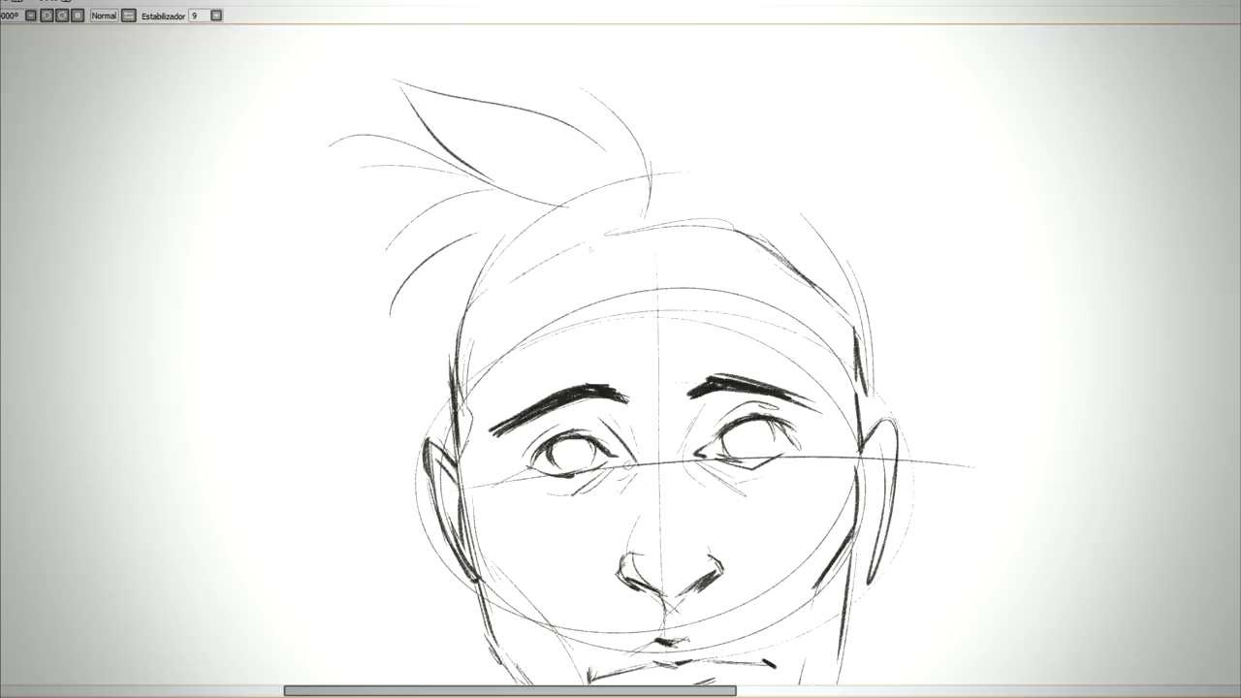
{"action": "left_click_drag", "start_coordinate": [632, 235], "coordinate": [663, 231]}
{"action": "left_click_drag", "start_coordinate": [456, 255], "coordinate": [398, 372]}
{"action": "left_click_drag", "start_coordinate": [448, 312], "coordinate": [406, 373]}
{"action": "left_click_drag", "start_coordinate": [424, 369], "coordinate": [426, 388]}
{"action": "mouse_move", "coordinate": [659, 250]}
{"action": "left_mouse_down"}
{"action": "mouse_move", "coordinate": [666, 204]}
{"action": "mouse_move", "coordinate": [652, 235]}
{"action": "left_mouse_up"}
Step: Darken the front of the tuft and sketch curved fringe locks across the forehead to the right temple
{"action": "scroll", "coordinate": [694, 207], "scroll_direction": "down", "scroll_amount": 1}
{"action": "left_click_drag", "start_coordinate": [628, 147], "coordinate": [665, 221]}
{"action": "mouse_move", "coordinate": [588, 121]}
{"action": "left_mouse_down"}
{"action": "mouse_move", "coordinate": [636, 157]}
{"action": "mouse_move", "coordinate": [650, 280]}
{"action": "mouse_move", "coordinate": [700, 221]}
{"action": "left_mouse_up"}
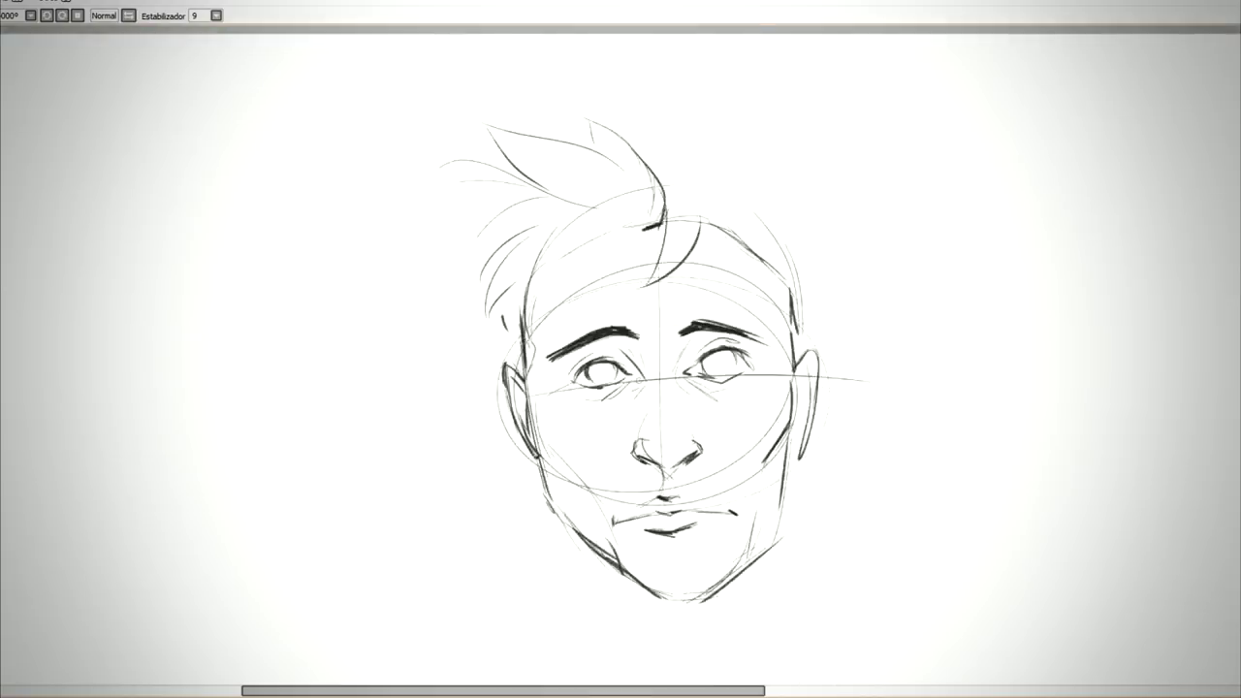
{"action": "mouse_move", "coordinate": [671, 301]}
{"action": "left_mouse_down"}
{"action": "mouse_move", "coordinate": [763, 244]}
{"action": "mouse_move", "coordinate": [729, 290]}
{"action": "left_mouse_up"}
{"action": "mouse_move", "coordinate": [713, 221]}
{"action": "left_mouse_down"}
{"action": "mouse_move", "coordinate": [694, 280]}
{"action": "mouse_move", "coordinate": [730, 347]}
{"action": "left_mouse_up"}
{"action": "scroll", "coordinate": [708, 252], "scroll_direction": "up", "scroll_amount": 1}
{"action": "mouse_move", "coordinate": [769, 295]}
{"action": "left_mouse_down"}
{"action": "mouse_move", "coordinate": [735, 357]}
{"action": "mouse_move", "coordinate": [792, 392]}
{"action": "left_mouse_up"}
Step: Trace a red guide line along the left eyebrow, down the side of the nose and around the left nostril
{"action": "scroll", "coordinate": [650, 129], "scroll_direction": "down", "scroll_amount": 2}
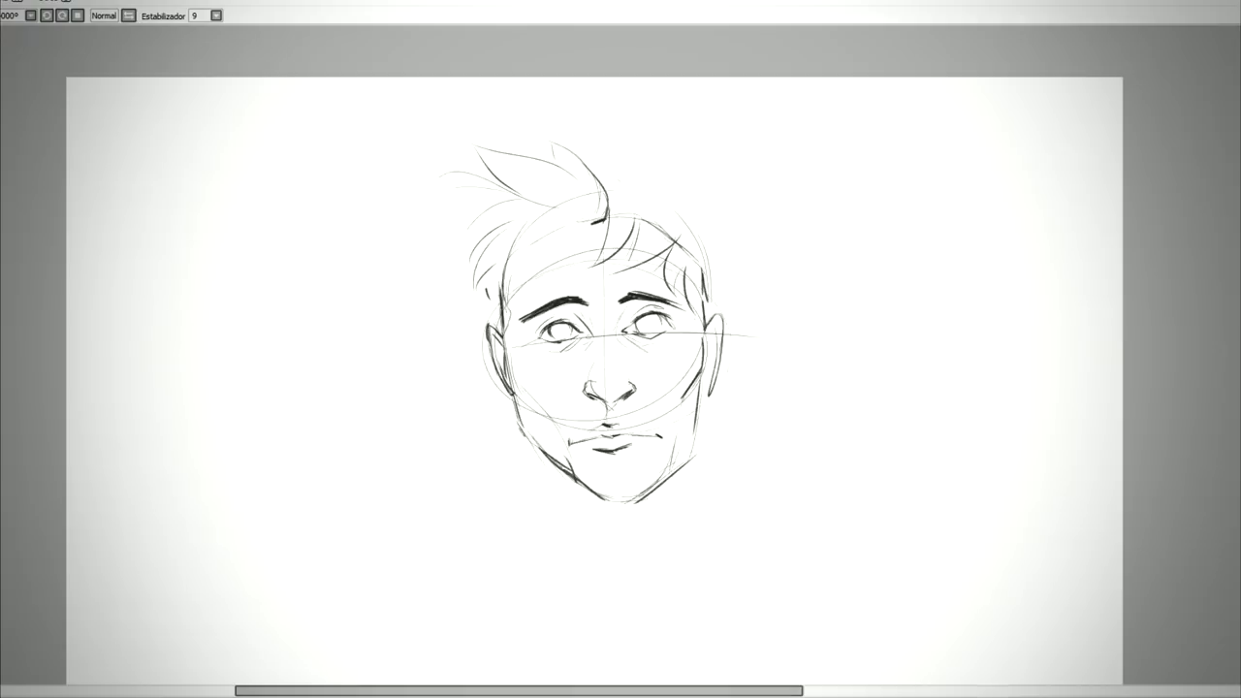
{"action": "scroll", "coordinate": [688, 226], "scroll_direction": "up", "scroll_amount": 3}
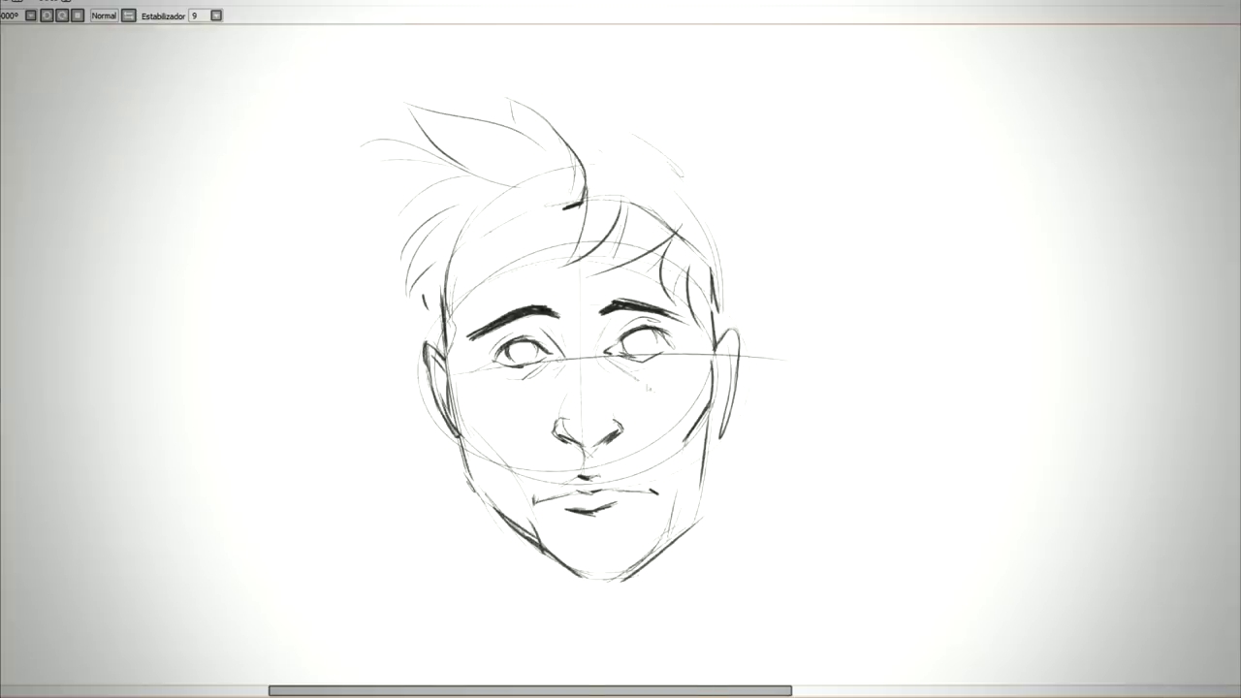
{"action": "scroll", "coordinate": [548, 336], "scroll_direction": "up", "scroll_amount": 2}
{"action": "scroll", "coordinate": [548, 337], "scroll_direction": "down", "scroll_amount": 3}
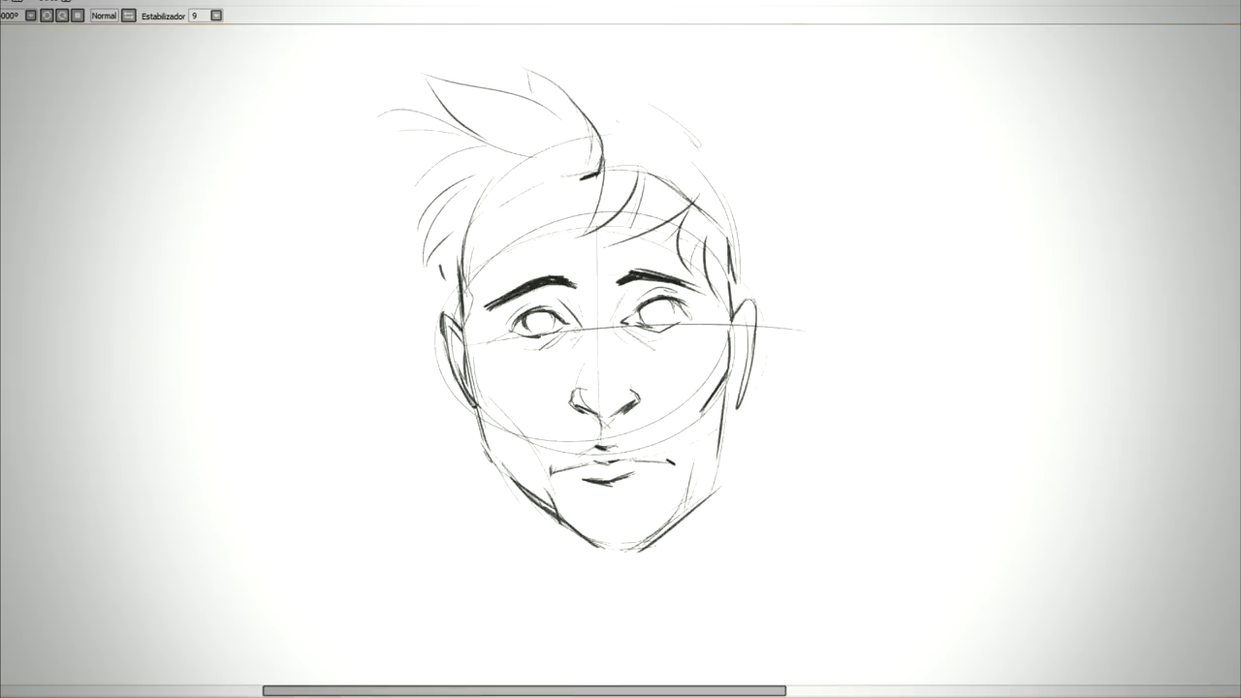
{"action": "scroll", "coordinate": [523, 272], "scroll_direction": "up", "scroll_amount": 4}
{"action": "mouse_move", "coordinate": [456, 362]}
{"action": "left_mouse_down"}
{"action": "mouse_move", "coordinate": [588, 297]}
{"action": "mouse_move", "coordinate": [645, 310]}
{"action": "mouse_move", "coordinate": [688, 438]}
{"action": "mouse_move", "coordinate": [667, 543]}
{"action": "mouse_move", "coordinate": [646, 553]}
{"action": "mouse_move", "coordinate": [679, 593]}
{"action": "left_mouse_up"}
{"action": "scroll", "coordinate": [666, 335], "scroll_direction": "down", "scroll_amount": 5}
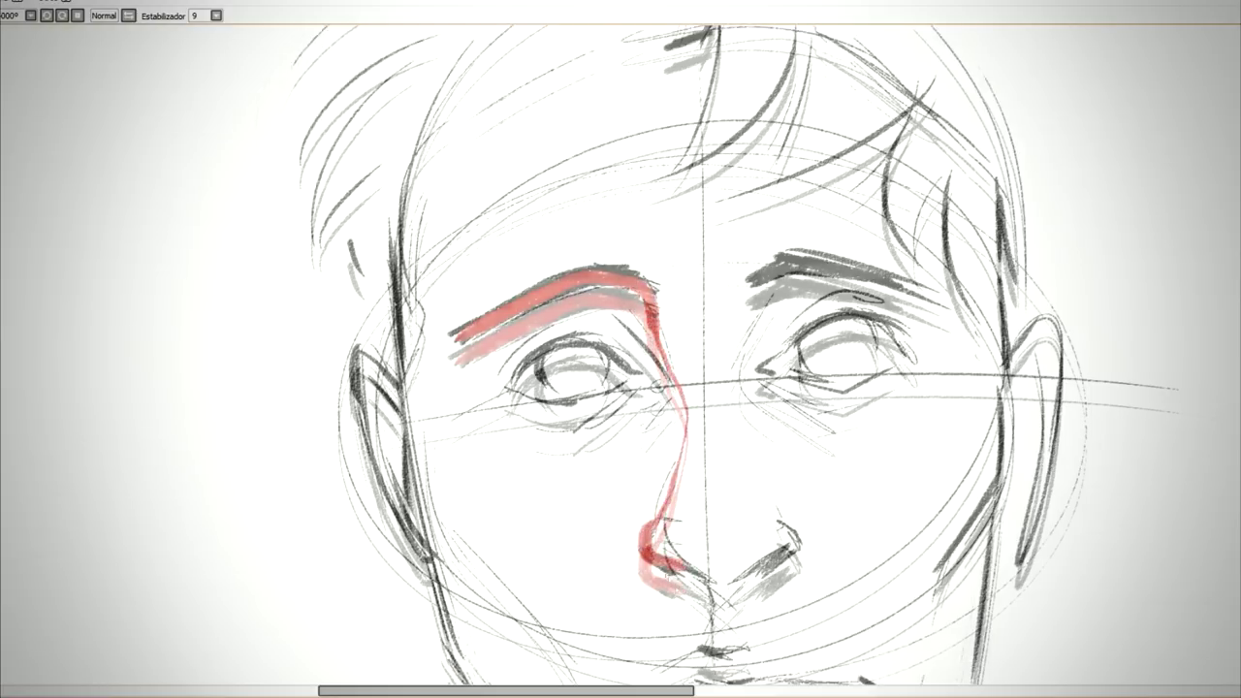
Step: Continue the red guide line from the nostril down the philtrum and over the left half of the lips
{"action": "scroll", "coordinate": [666, 335], "scroll_direction": "right", "scroll_amount": 2}
{"action": "mouse_move", "coordinate": [569, 383]}
{"action": "left_mouse_down"}
{"action": "mouse_move", "coordinate": [593, 463]}
{"action": "mouse_move", "coordinate": [578, 462]}
{"action": "mouse_move", "coordinate": [611, 468]}
{"action": "mouse_move", "coordinate": [578, 463]}
{"action": "mouse_move", "coordinate": [561, 500]}
{"action": "mouse_move", "coordinate": [487, 519]}
{"action": "mouse_move", "coordinate": [603, 493]}
{"action": "mouse_move", "coordinate": [483, 514]}
{"action": "mouse_move", "coordinate": [610, 495]}
{"action": "mouse_move", "coordinate": [559, 527]}
{"action": "mouse_move", "coordinate": [608, 546]}
{"action": "mouse_move", "coordinate": [591, 582]}
{"action": "left_mouse_up"}
{"action": "scroll", "coordinate": [582, 504], "scroll_direction": "down", "scroll_amount": 3}
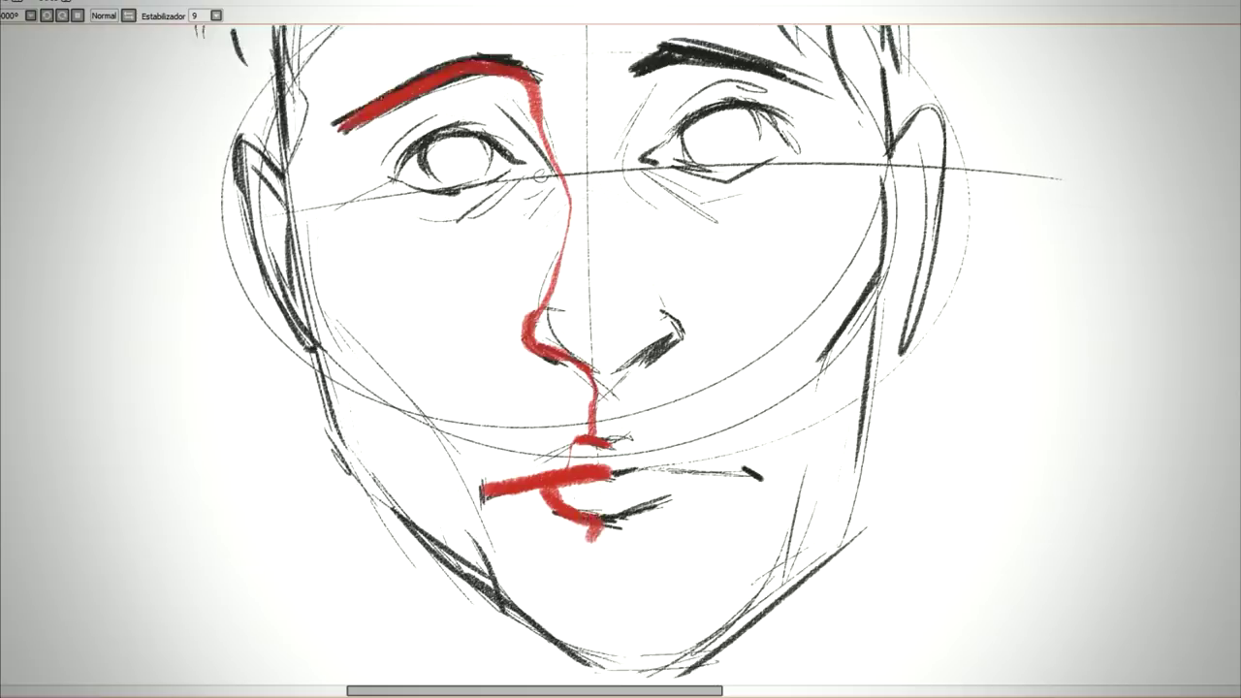
Step: Extend the red guide line from the lower lip to the chin and thicken it beside the nose bridge
{"action": "mouse_move", "coordinate": [596, 361]}
{"action": "left_mouse_down"}
{"action": "mouse_move", "coordinate": [562, 439]}
{"action": "mouse_move", "coordinate": [603, 501]}
{"action": "mouse_move", "coordinate": [642, 508]}
{"action": "left_mouse_up"}
{"action": "scroll", "coordinate": [572, 408], "scroll_direction": "up", "scroll_amount": 4}
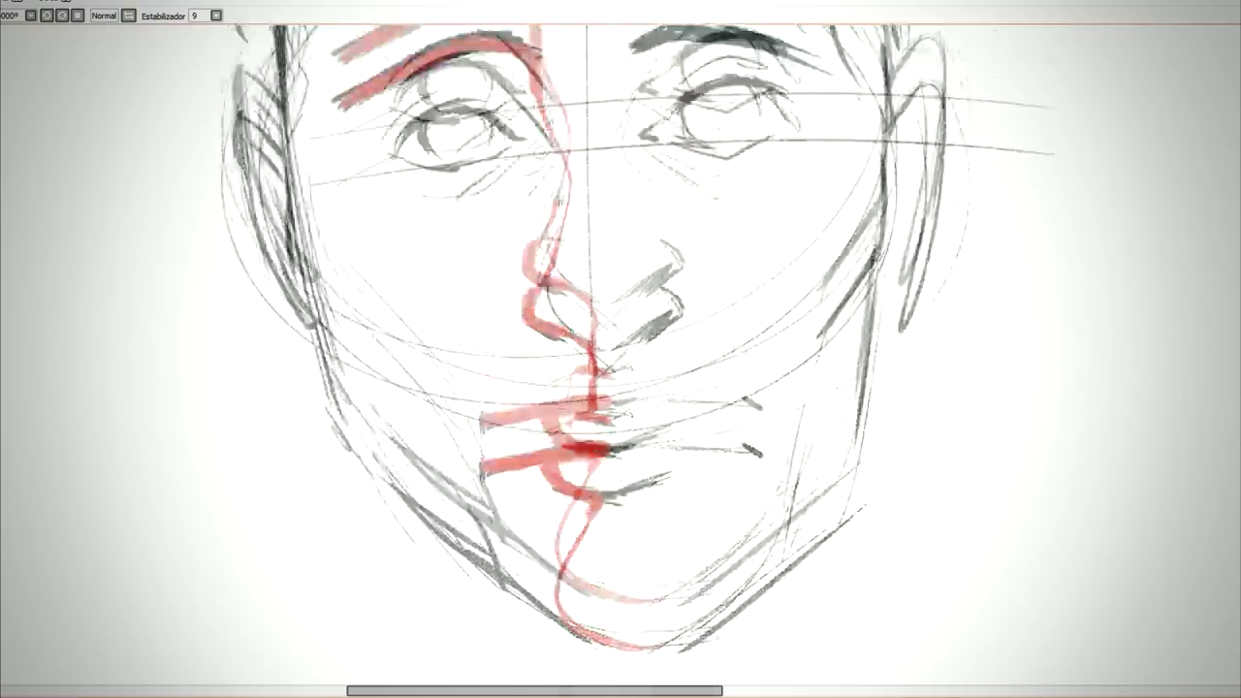
{"action": "left_click_drag", "start_coordinate": [339, 199], "coordinate": [380, 189]}
{"action": "mouse_move", "coordinate": [528, 150]}
{"action": "left_mouse_down"}
{"action": "mouse_move", "coordinate": [531, 202]}
{"action": "mouse_move", "coordinate": [556, 244]}
{"action": "left_mouse_up"}
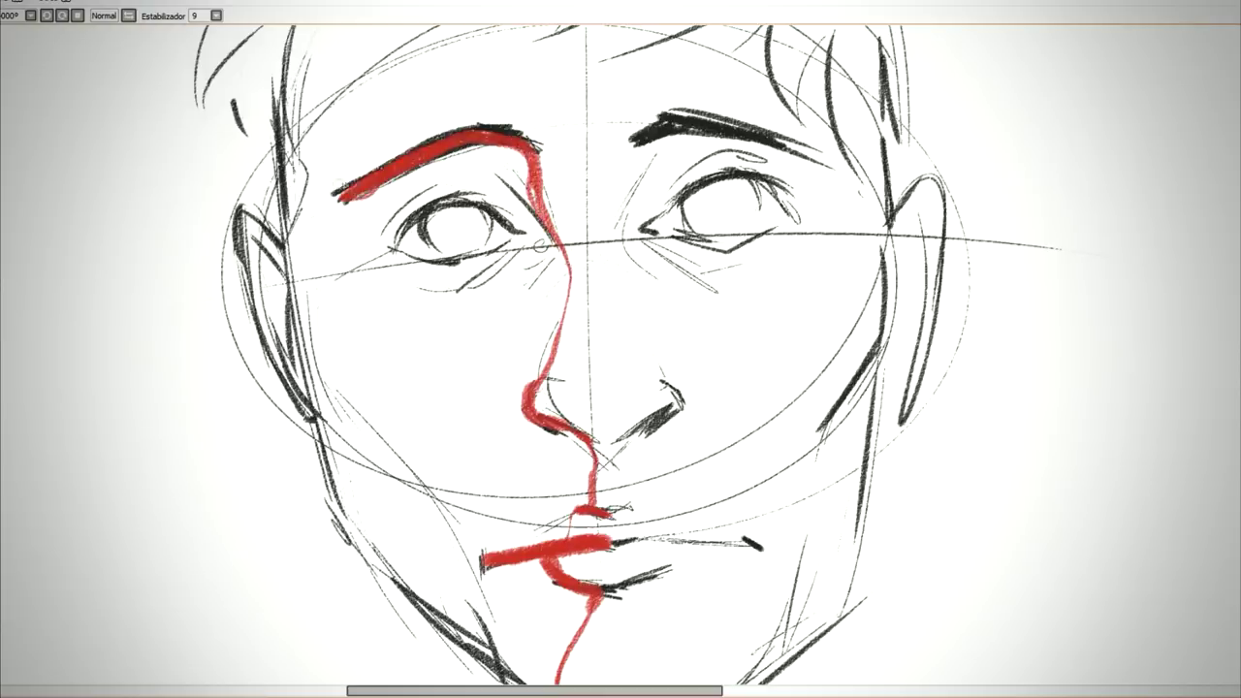
Step: Hide the black sketch to examine the red guide line on its own, and show the sketch again for comparison
{"action": "scroll", "coordinate": [620, 349], "scroll_direction": "down", "scroll_amount": 3}
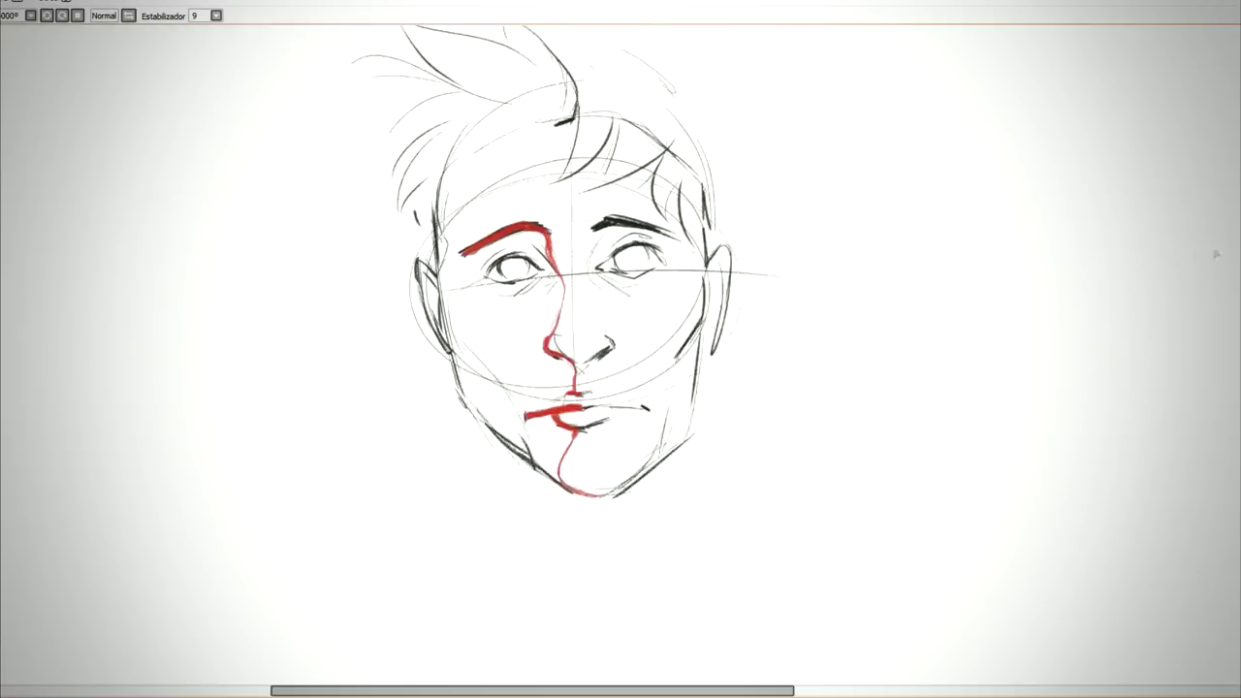
{"action": "key", "text": "ctrl+h"}
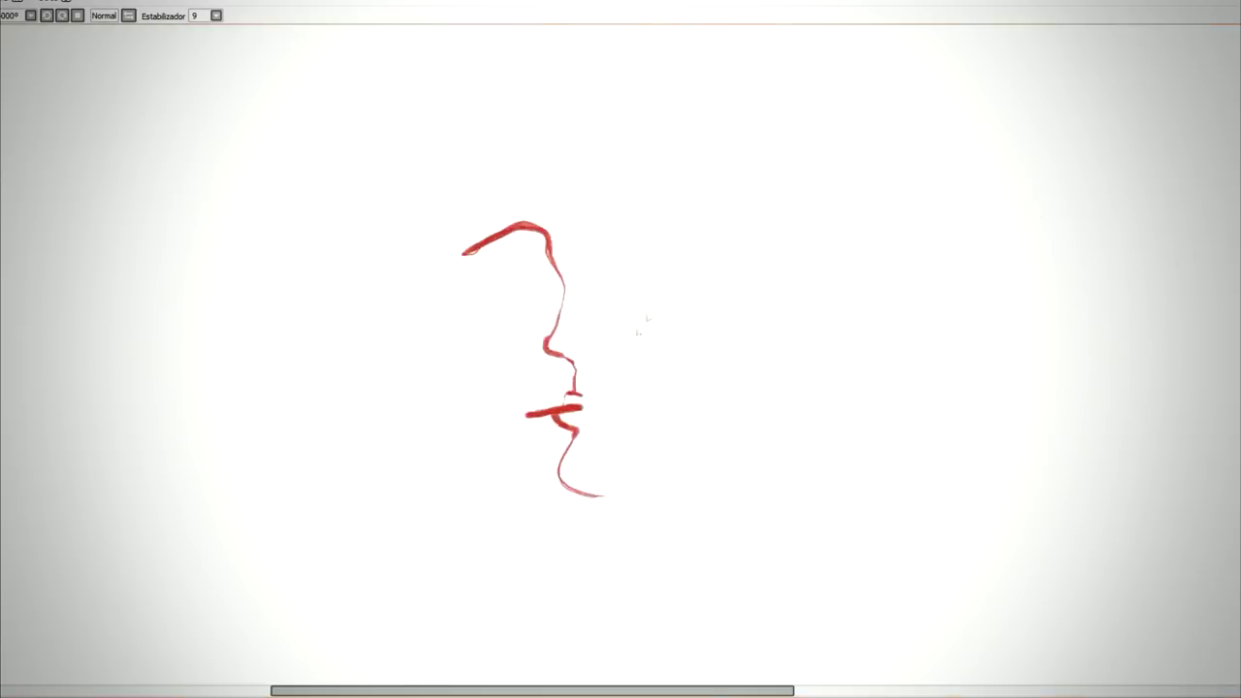
{"action": "scroll", "coordinate": [647, 317], "scroll_direction": "up", "scroll_amount": 2}
{"action": "scroll", "coordinate": [635, 277], "scroll_direction": "down", "scroll_amount": 2}
{"action": "scroll", "coordinate": [607, 352], "scroll_direction": "up", "scroll_amount": 2}
{"action": "scroll", "coordinate": [533, 306], "scroll_direction": "down", "scroll_amount": 2}
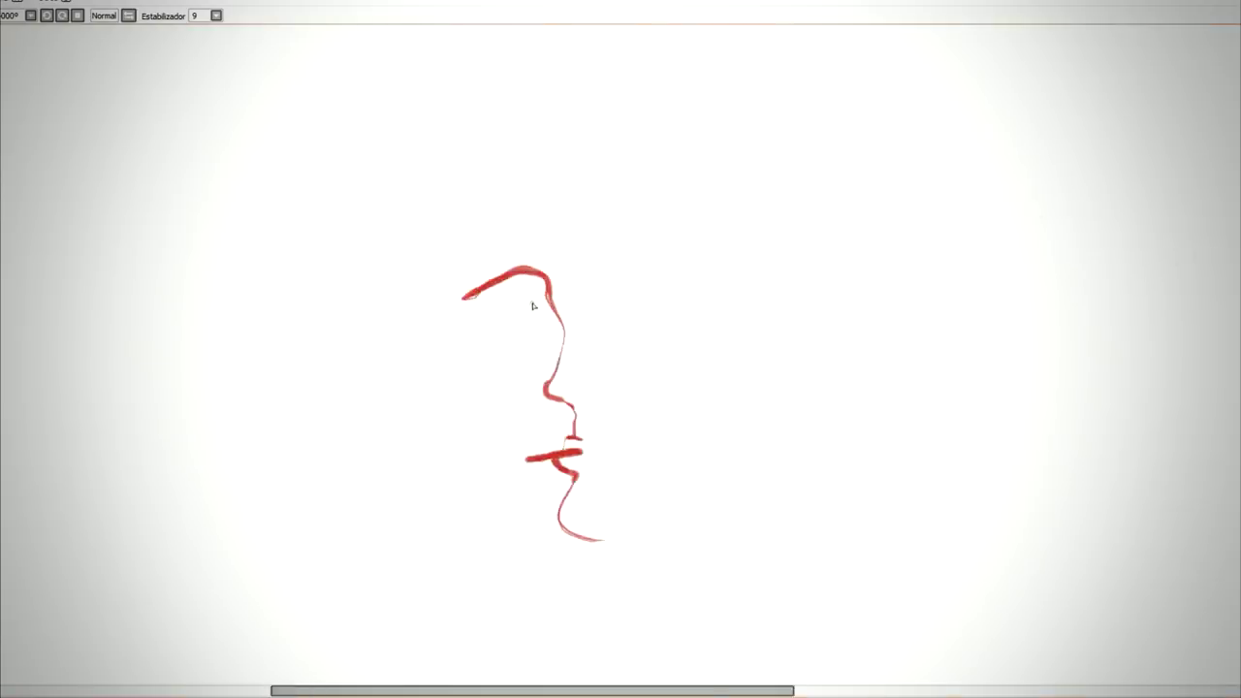
{"action": "scroll", "coordinate": [543, 291], "scroll_direction": "up", "scroll_amount": 2}
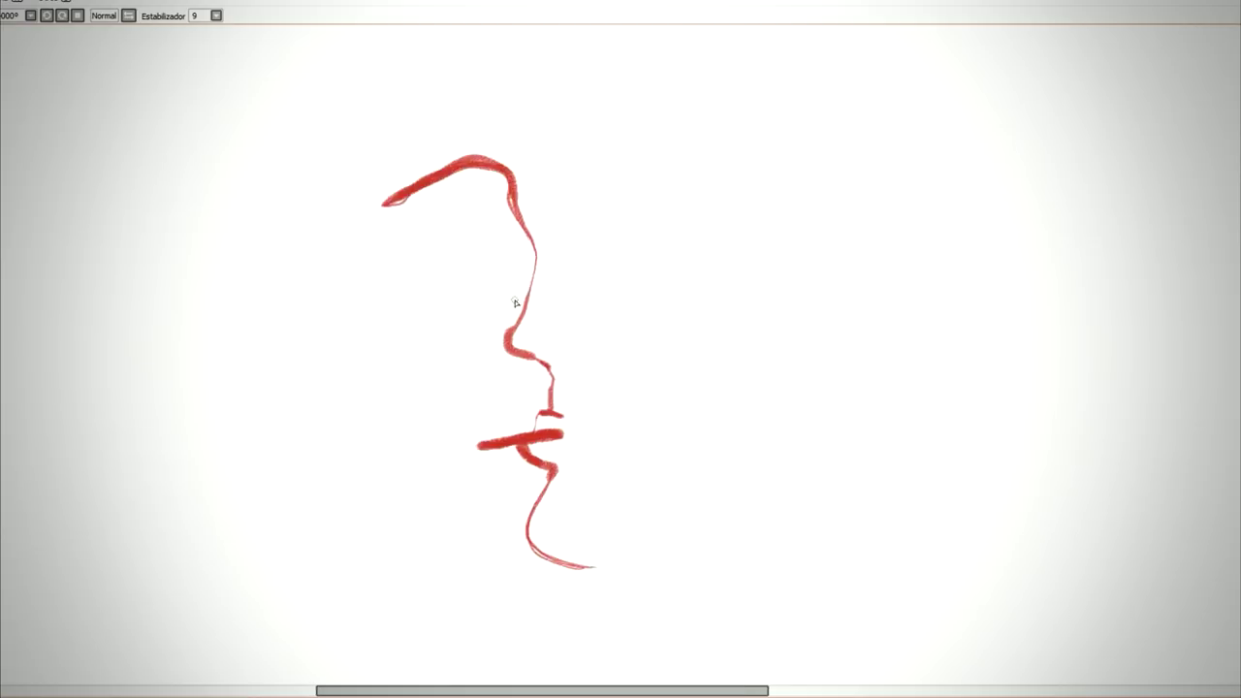
{"action": "key", "text": "ctrl+h"}
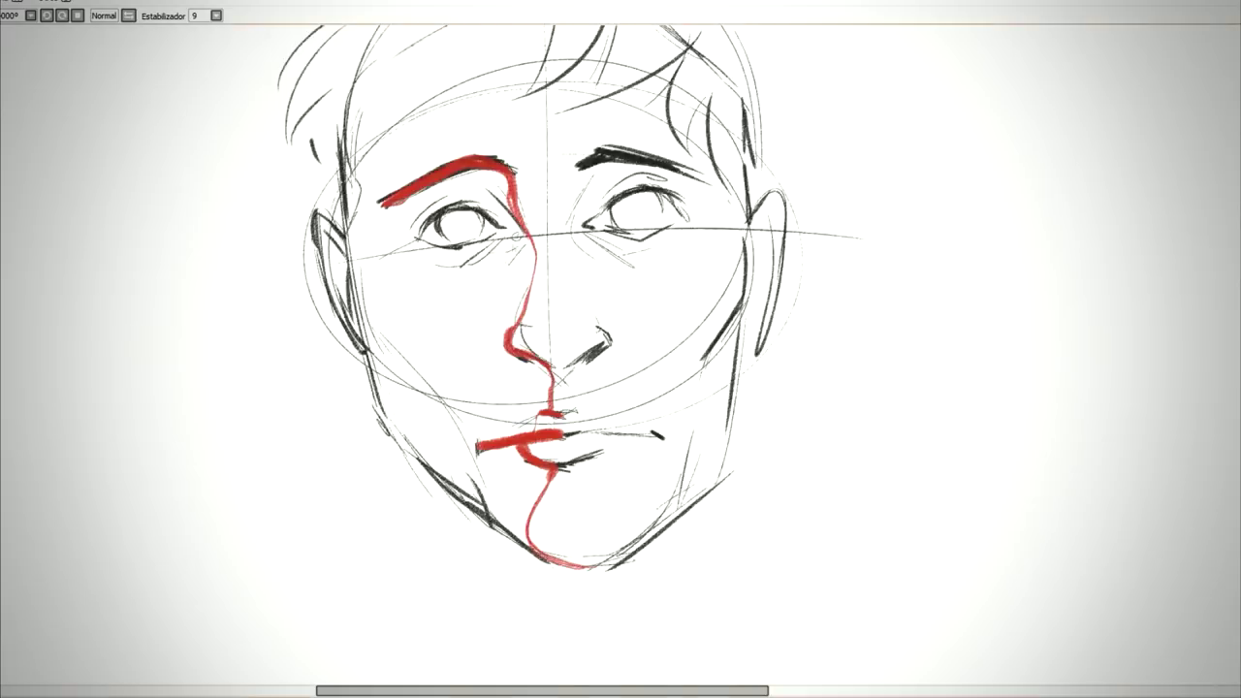
{"action": "scroll", "coordinate": [561, 206], "scroll_direction": "up", "scroll_amount": 2}
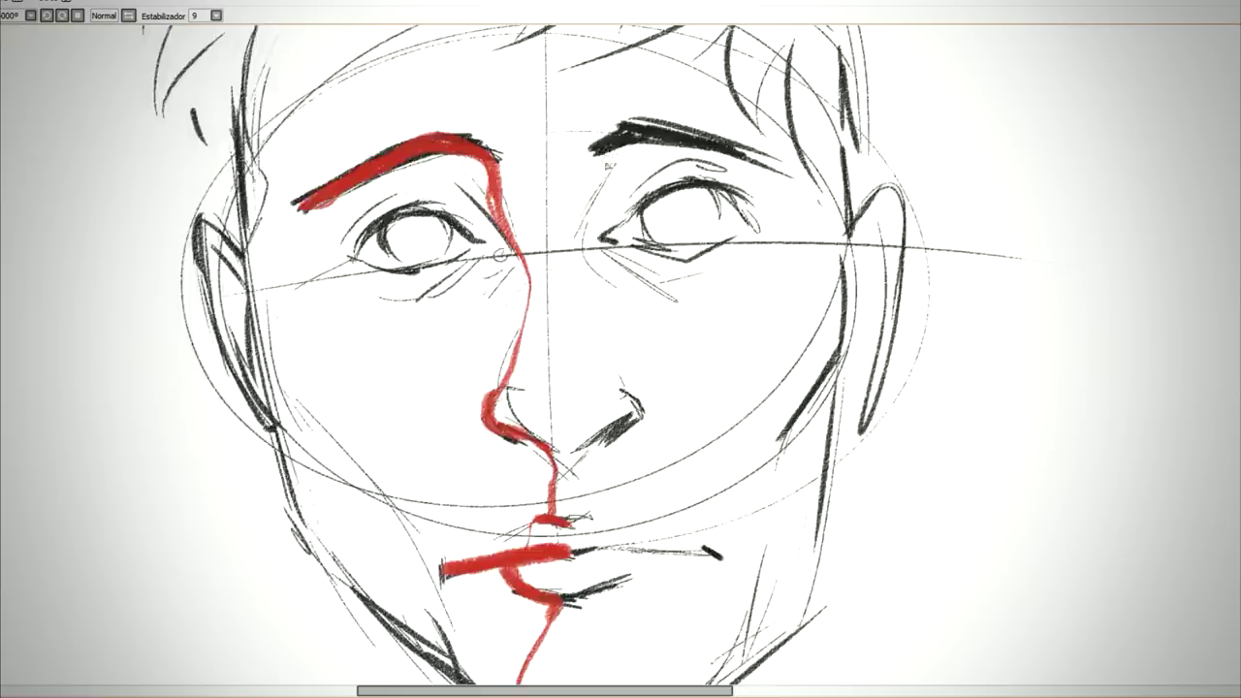
Step: Hide the red guide line and hand-letter "CANON ROSTRO" in blue on two lines beside the face
{"action": "scroll", "coordinate": [503, 309], "scroll_direction": "down", "scroll_amount": 2}
{"action": "key", "text": "ctrl+h"}
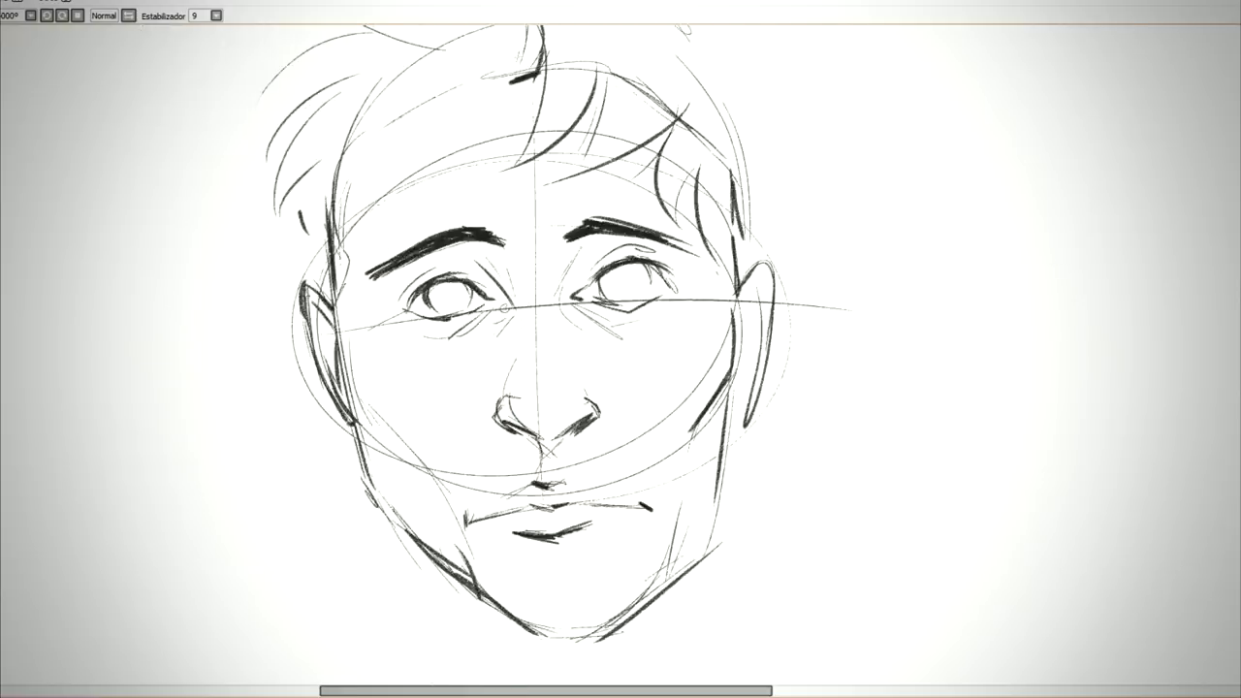
{"action": "mouse_move", "coordinate": [906, 136]}
{"action": "left_mouse_down"}
{"action": "mouse_move", "coordinate": [884, 186]}
{"action": "mouse_move", "coordinate": [953, 184]}
{"action": "mouse_move", "coordinate": [939, 163]}
{"action": "left_mouse_up"}
{"action": "left_click_drag", "start_coordinate": [962, 186], "coordinate": [1016, 128]}
{"action": "mouse_move", "coordinate": [1039, 133]}
{"action": "left_mouse_down"}
{"action": "mouse_move", "coordinate": [1018, 155]}
{"action": "mouse_move", "coordinate": [1051, 145]}
{"action": "left_mouse_up"}
{"action": "left_click_drag", "start_coordinate": [1059, 161], "coordinate": [1096, 107]}
{"action": "left_click_drag", "start_coordinate": [882, 228], "coordinate": [883, 260]}
{"action": "left_click_drag", "start_coordinate": [884, 225], "coordinate": [910, 260]}
{"action": "left_click_drag", "start_coordinate": [954, 223], "coordinate": [970, 254]}
{"action": "mouse_move", "coordinate": [1009, 211]}
{"action": "left_mouse_down"}
{"action": "mouse_move", "coordinate": [1049, 206]}
{"action": "mouse_move", "coordinate": [1033, 254]}
{"action": "left_mouse_up"}
{"action": "mouse_move", "coordinate": [1061, 254]}
{"action": "left_mouse_down"}
{"action": "mouse_move", "coordinate": [1067, 229]}
{"action": "mouse_move", "coordinate": [1098, 252]}
{"action": "left_mouse_up"}
{"action": "mouse_move", "coordinate": [1146, 215]}
{"action": "left_mouse_down"}
{"action": "mouse_move", "coordinate": [1128, 244]}
{"action": "mouse_move", "coordinate": [1151, 216]}
{"action": "left_mouse_up"}
{"action": "scroll", "coordinate": [1150, 215], "scroll_direction": "up", "scroll_amount": 1}
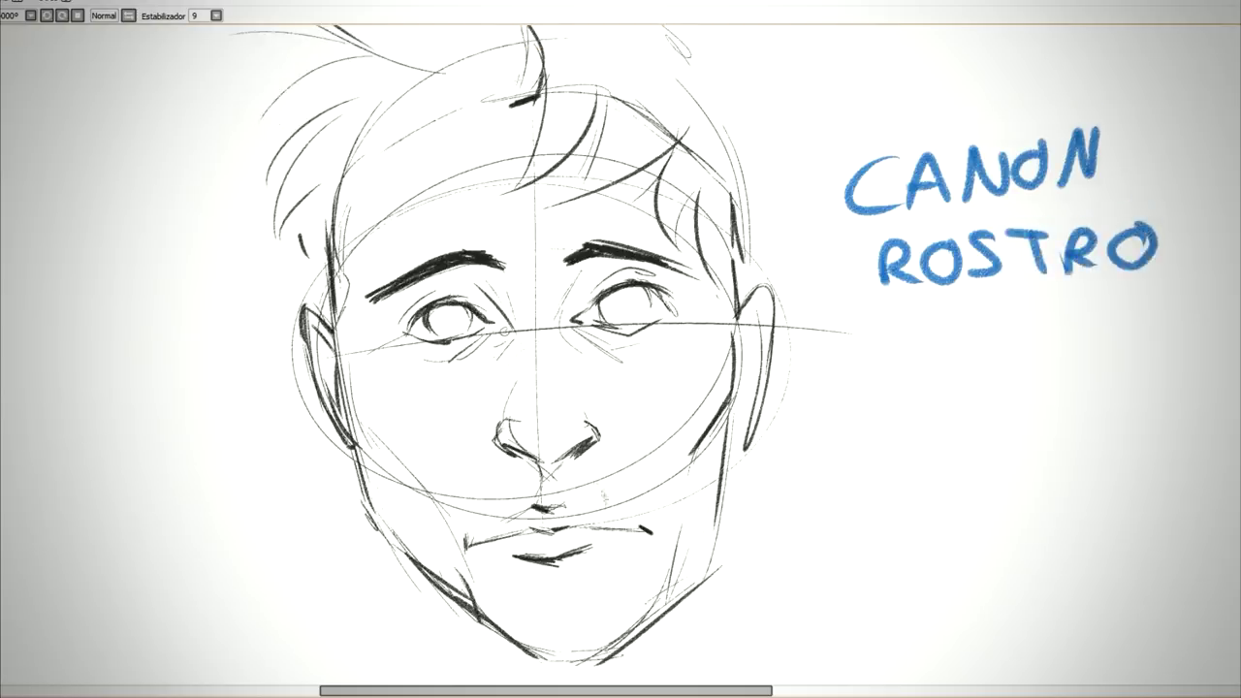
{"action": "left_click_drag", "start_coordinate": [461, 522], "coordinate": [514, 518]}
{"action": "mouse_move", "coordinate": [657, 485]}
{"action": "left_mouse_down"}
{"action": "mouse_move", "coordinate": [410, 516]}
{"action": "mouse_move", "coordinate": [660, 479]}
{"action": "left_mouse_up"}
{"action": "key", "text": "ctrl+z"}
{"action": "key", "text": "ctrl+z"}
{"action": "key", "text": "ctrl+z"}
Step: Mark both mouth corners in blue and draw a straight line from each pupil to the mouth corner below it
{"action": "left_click_drag", "start_coordinate": [462, 536], "coordinate": [470, 549]}
{"action": "left_click_drag", "start_coordinate": [646, 534], "coordinate": [653, 522]}
{"action": "left_click_drag", "start_coordinate": [464, 542], "coordinate": [467, 546]}
{"action": "left_click", "coordinate": [447, 318], "text": "shift"}
{"action": "left_click", "coordinate": [637, 303]}
{"action": "left_click", "coordinate": [649, 527], "text": "shift"}
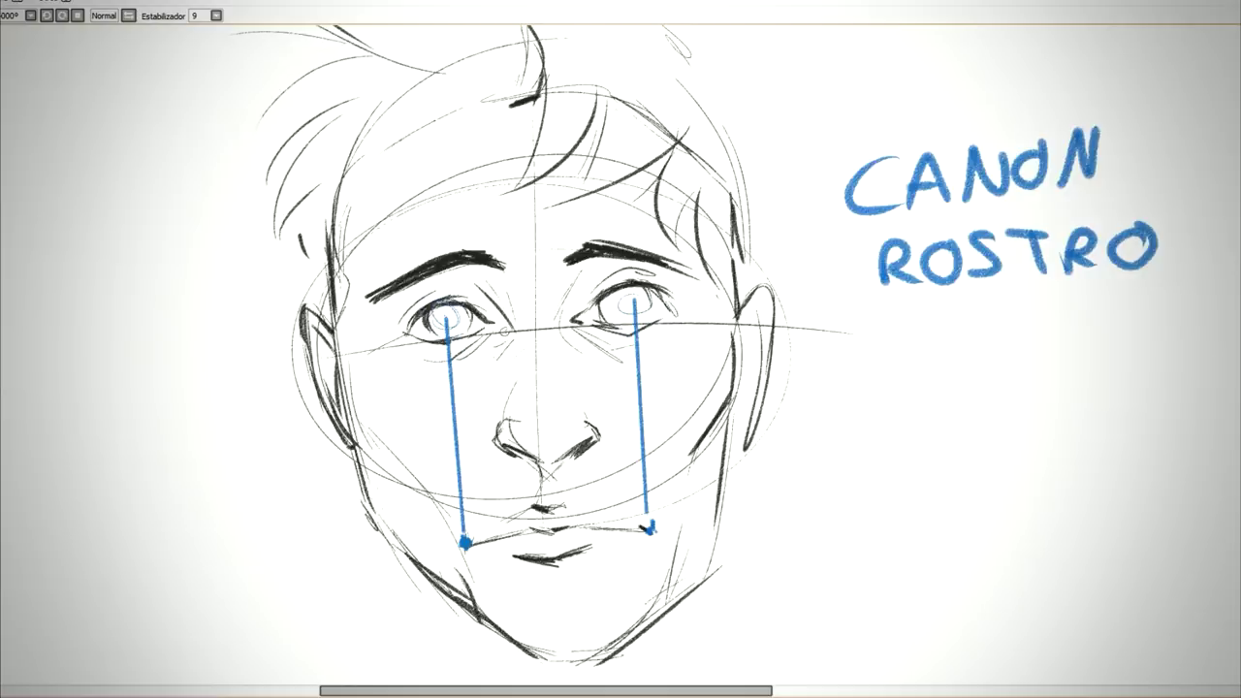
Step: Draw a row of five blue eye-width circles across the face: over both eyes, between them and beside each eye
{"action": "mouse_move", "coordinate": [471, 333]}
{"action": "left_mouse_down"}
{"action": "mouse_move", "coordinate": [408, 315]}
{"action": "mouse_move", "coordinate": [462, 330]}
{"action": "left_mouse_up"}
{"action": "mouse_move", "coordinate": [665, 318]}
{"action": "left_mouse_down"}
{"action": "mouse_move", "coordinate": [597, 313]}
{"action": "mouse_move", "coordinate": [663, 300]}
{"action": "left_mouse_up"}
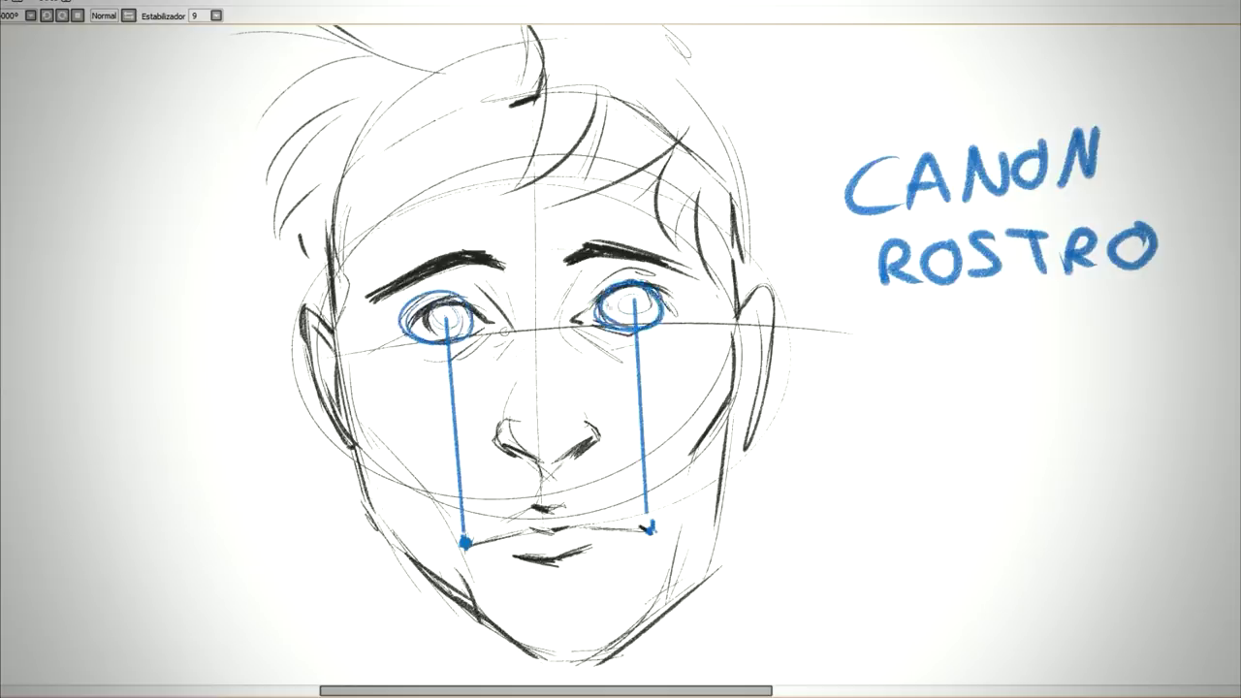
{"action": "mouse_move", "coordinate": [423, 326]}
{"action": "left_mouse_down"}
{"action": "mouse_move", "coordinate": [419, 308]}
{"action": "mouse_move", "coordinate": [456, 338]}
{"action": "left_mouse_up"}
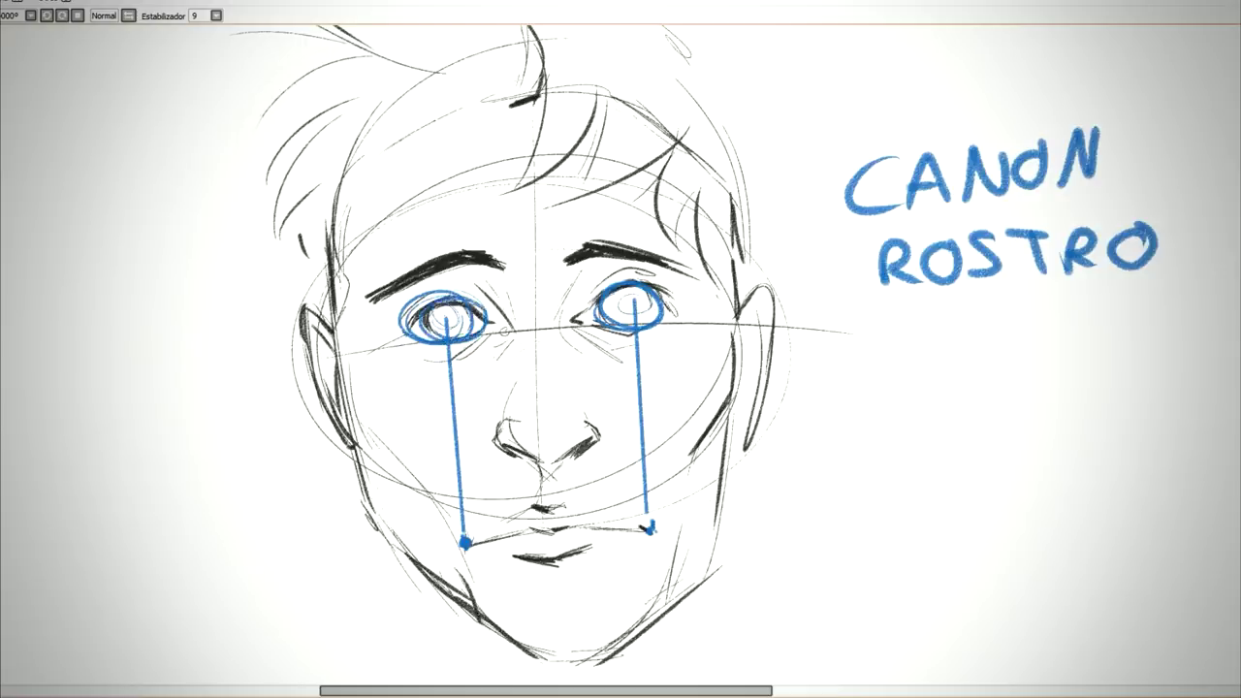
{"action": "mouse_move", "coordinate": [570, 308]}
{"action": "left_mouse_down"}
{"action": "mouse_move", "coordinate": [505, 320]}
{"action": "mouse_move", "coordinate": [569, 312]}
{"action": "left_mouse_up"}
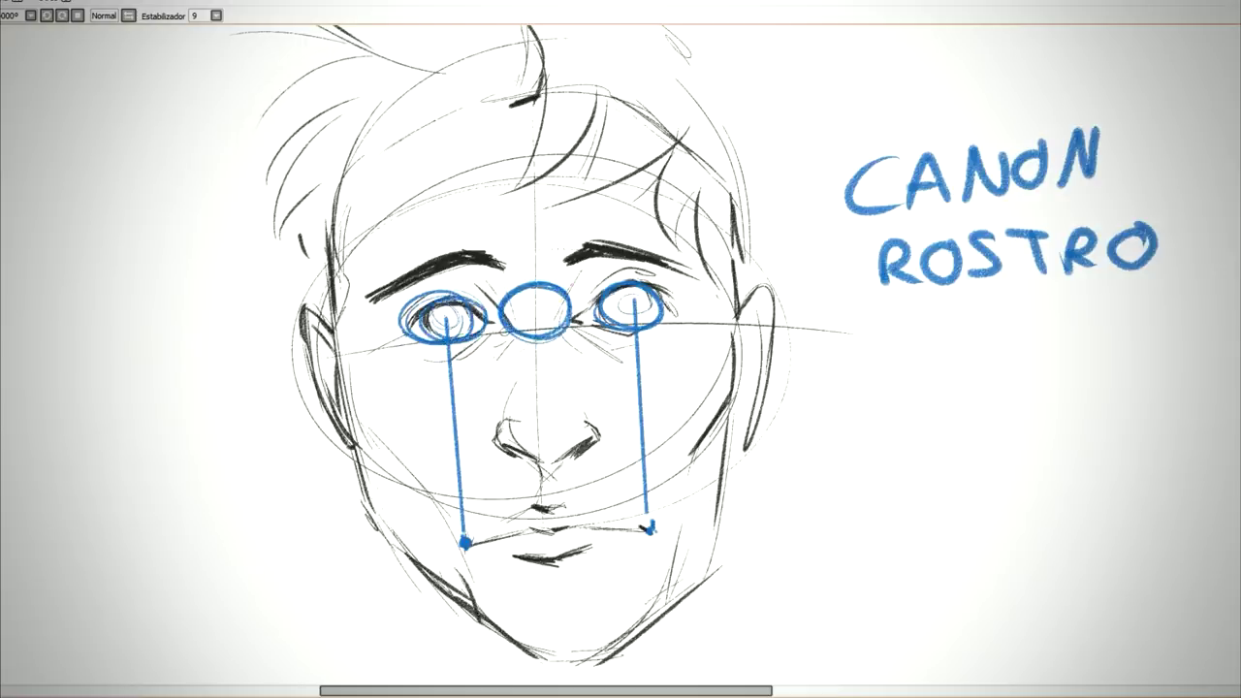
{"action": "mouse_move", "coordinate": [374, 330]}
{"action": "left_mouse_down"}
{"action": "mouse_move", "coordinate": [400, 306]}
{"action": "mouse_move", "coordinate": [408, 335]}
{"action": "mouse_move", "coordinate": [393, 352]}
{"action": "left_mouse_up"}
{"action": "mouse_move", "coordinate": [710, 305]}
{"action": "left_mouse_down"}
{"action": "mouse_move", "coordinate": [669, 324]}
{"action": "mouse_move", "coordinate": [714, 291]}
{"action": "left_mouse_up"}
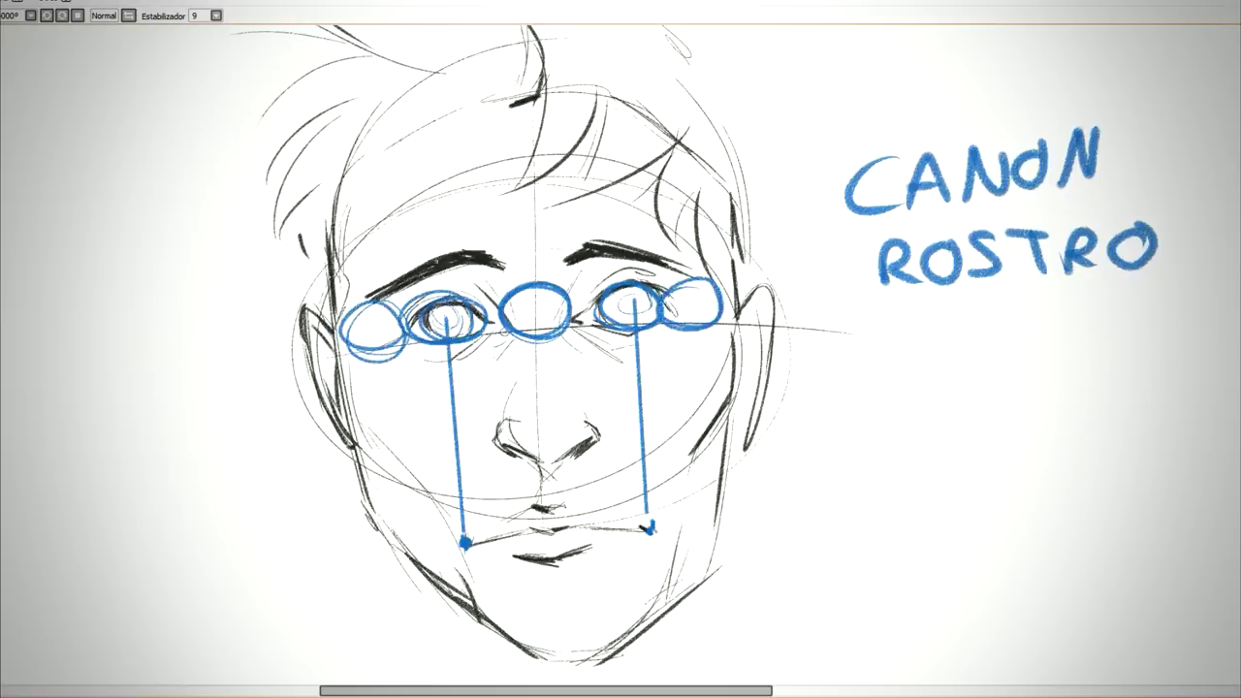
Step: Add blue marks around the eyebrows and undo them along with the eye-width circles and mouth alignment lines
{"action": "mouse_move", "coordinate": [419, 215]}
{"action": "left_mouse_down"}
{"action": "mouse_move", "coordinate": [453, 223]}
{"action": "mouse_move", "coordinate": [441, 254]}
{"action": "left_mouse_up"}
{"action": "left_click_drag", "start_coordinate": [453, 291], "coordinate": [605, 287]}
{"action": "left_click_drag", "start_coordinate": [599, 221], "coordinate": [611, 264]}
{"action": "key", "text": "ctrl+z"}
{"action": "key", "text": "ctrl+z"}
{"action": "key", "text": "ctrl+z"}
{"action": "key", "text": "ctrl+z"}
{"action": "key", "text": "ctrl+z"}
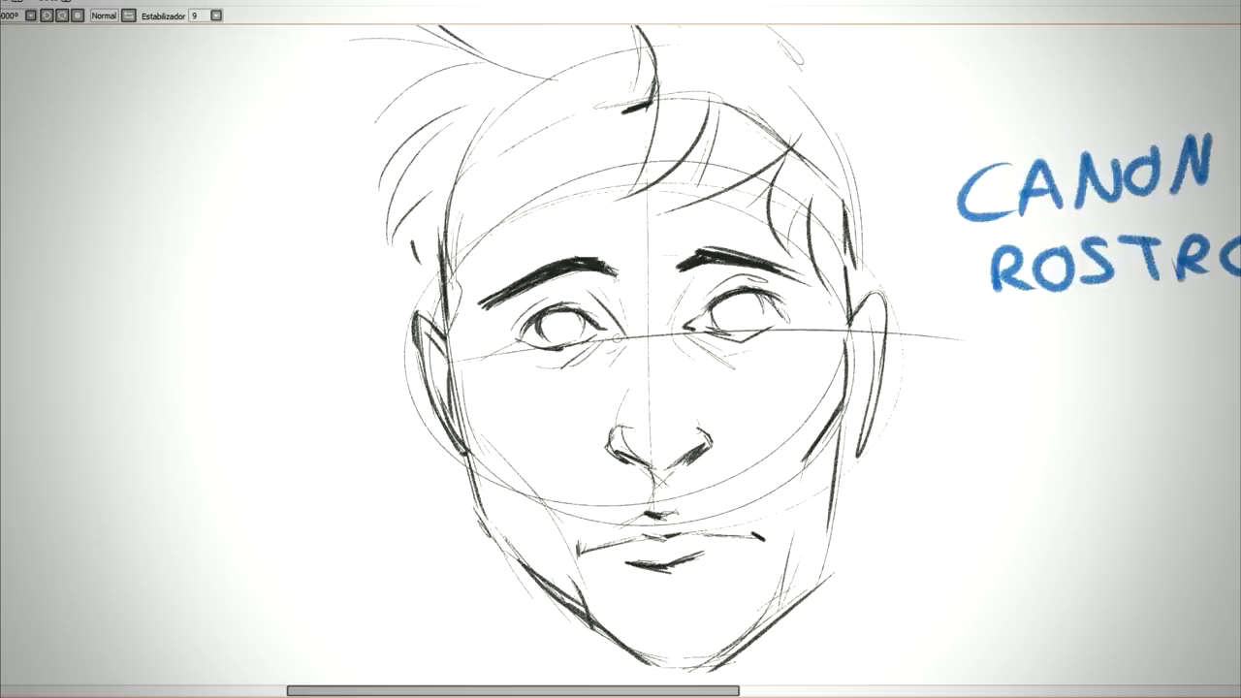
Step: Draw blue strokes from the inner ends of both eyebrows down toward the bridge of the nose
{"action": "scroll", "coordinate": [621, 274], "scroll_direction": "up", "scroll_amount": 2}
{"action": "left_click_drag", "start_coordinate": [598, 255], "coordinate": [622, 288]}
{"action": "left_click", "coordinate": [721, 251]}
{"action": "left_click_drag", "start_coordinate": [725, 237], "coordinate": [710, 278]}
{"action": "left_click_drag", "start_coordinate": [599, 248], "coordinate": [621, 291]}
{"action": "left_click_drag", "start_coordinate": [712, 258], "coordinate": [702, 270]}
Step: Extend the blue strokes down the side of the nose, mark both nostril wings and join them along the nose base
{"action": "scroll", "coordinate": [652, 169], "scroll_direction": "down", "scroll_amount": 1}
{"action": "scroll", "coordinate": [651, 169], "scroll_direction": "down", "scroll_amount": 4}
{"action": "left_click_drag", "start_coordinate": [617, 380], "coordinate": [628, 423]}
{"action": "left_click_drag", "start_coordinate": [743, 374], "coordinate": [747, 431]}
{"action": "left_click_drag", "start_coordinate": [607, 165], "coordinate": [648, 259]}
{"action": "mouse_move", "coordinate": [720, 153]}
{"action": "left_mouse_down"}
{"action": "mouse_move", "coordinate": [688, 245]}
{"action": "mouse_move", "coordinate": [611, 388]}
{"action": "mouse_move", "coordinate": [628, 446]}
{"action": "left_mouse_up"}
{"action": "left_click_drag", "start_coordinate": [747, 380], "coordinate": [749, 399]}
{"action": "left_click_drag", "start_coordinate": [669, 448], "coordinate": [747, 423]}
{"action": "left_click_drag", "start_coordinate": [636, 415], "coordinate": [709, 423]}
{"action": "scroll", "coordinate": [620, 349], "scroll_direction": "down", "scroll_amount": 3}
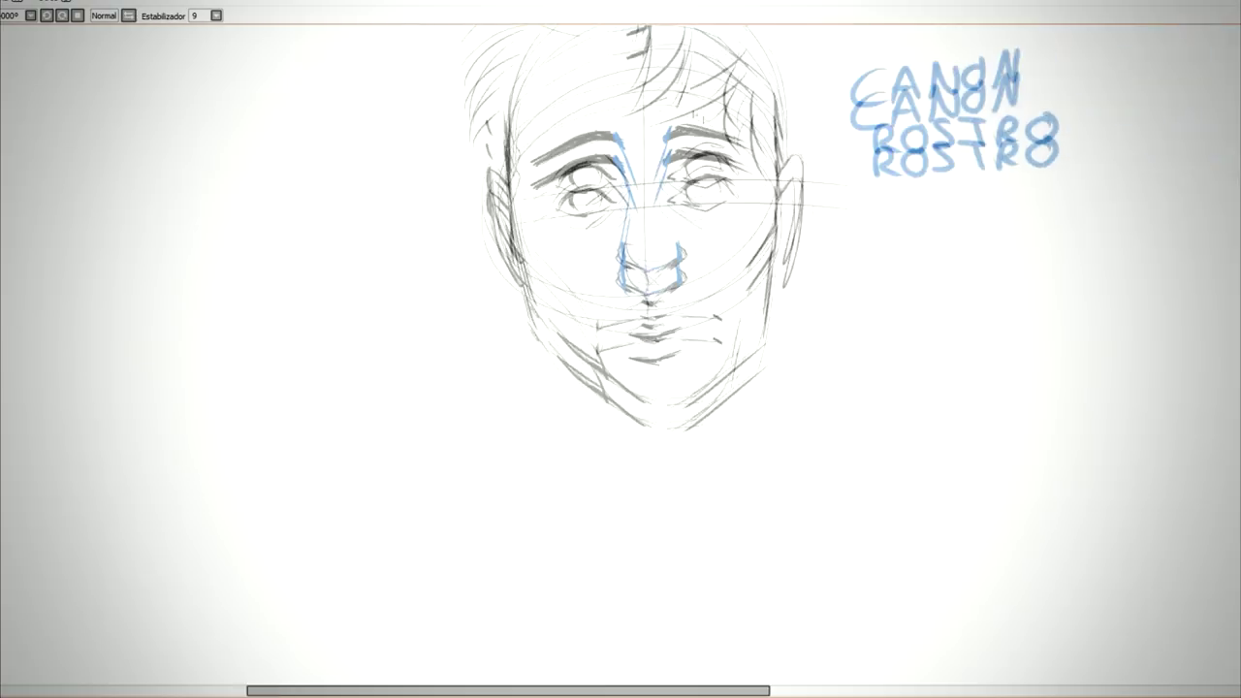
{"action": "scroll", "coordinate": [621, 349], "scroll_direction": "up", "scroll_amount": 1}
{"action": "scroll", "coordinate": [621, 350], "scroll_direction": "down", "scroll_amount": 1}
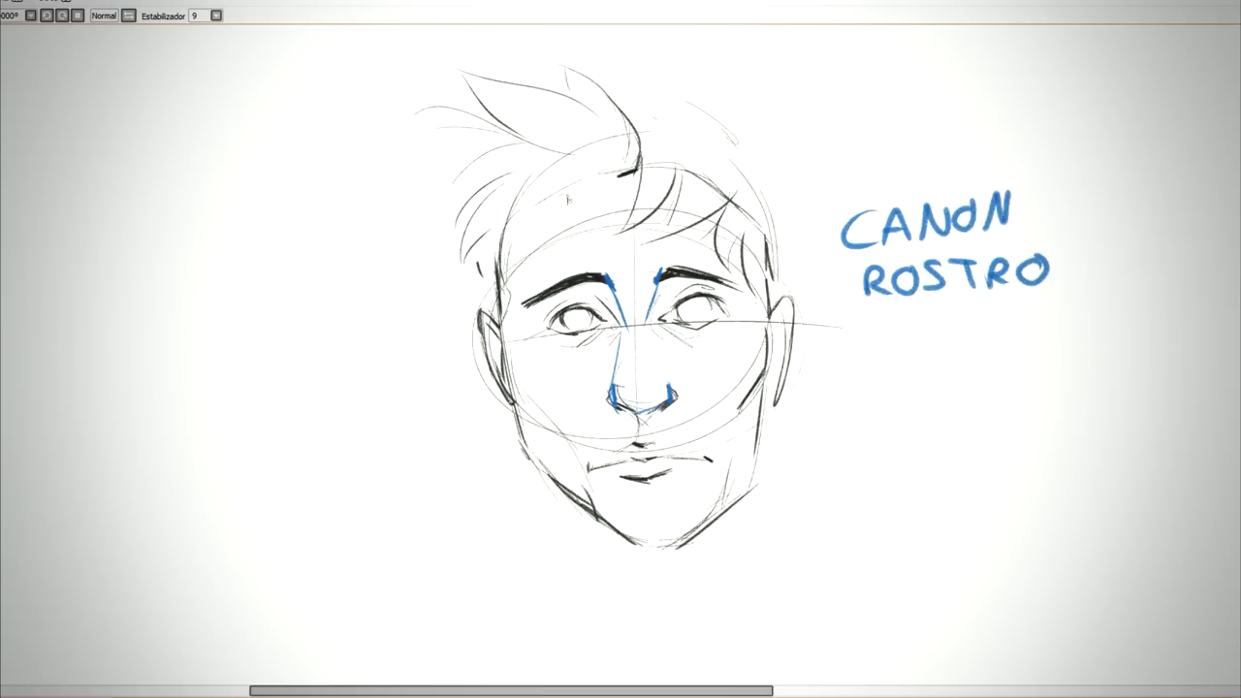
{"action": "scroll", "coordinate": [859, 206], "scroll_direction": "up", "scroll_amount": 2}
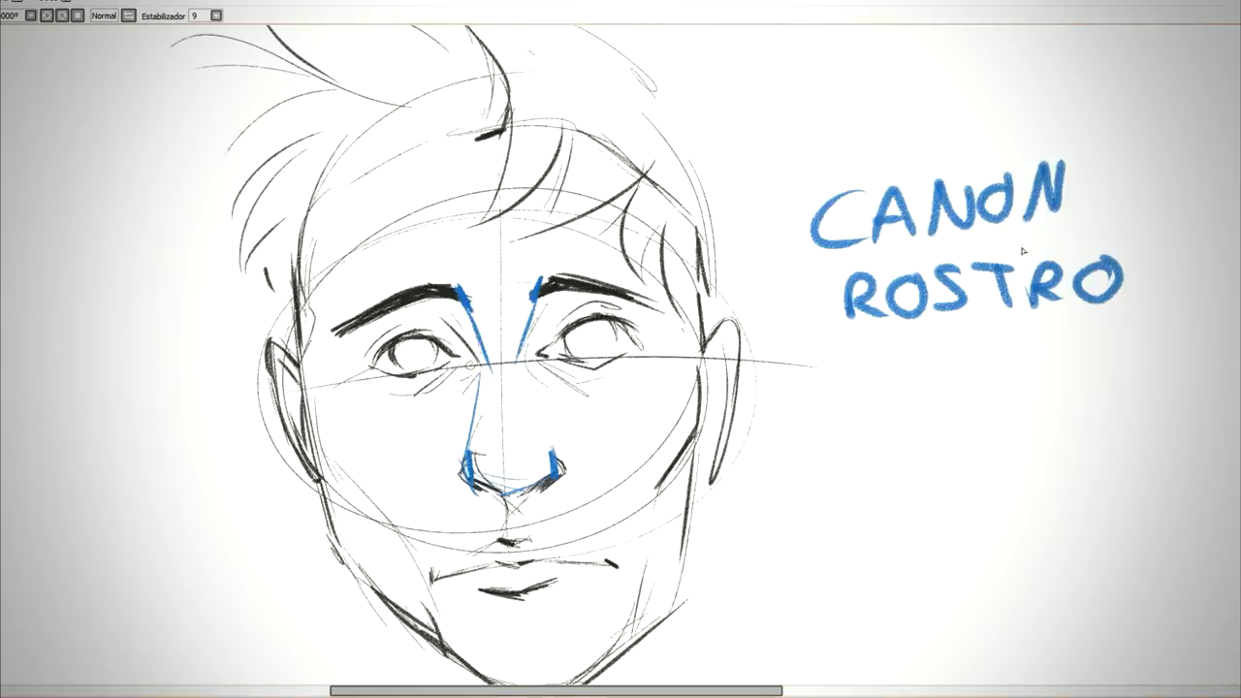
Step: Cross out the blue CANON ROSTRO lettering with a large red X, and clear the red and blue annotations
{"action": "left_click_drag", "start_coordinate": [1064, 173], "coordinate": [769, 346]}
{"action": "left_click_drag", "start_coordinate": [829, 141], "coordinate": [1055, 370]}
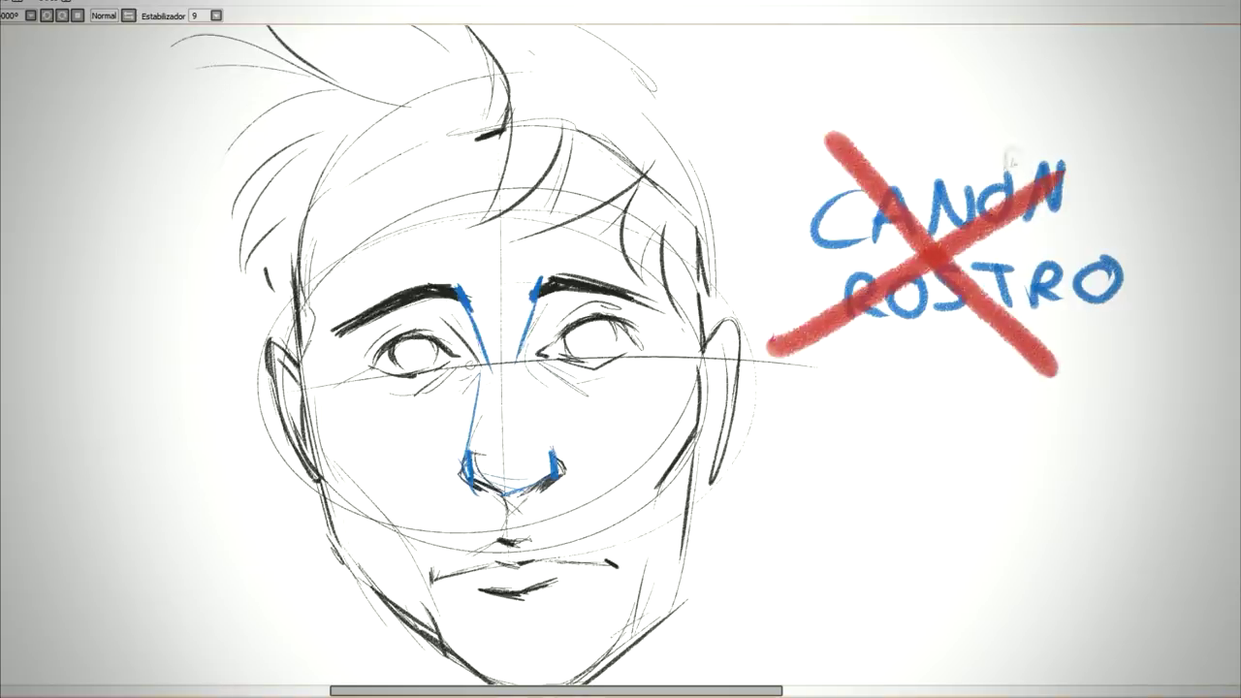
{"action": "key", "text": "ctrl+z"}
{"action": "key", "text": "ctrl+z"}
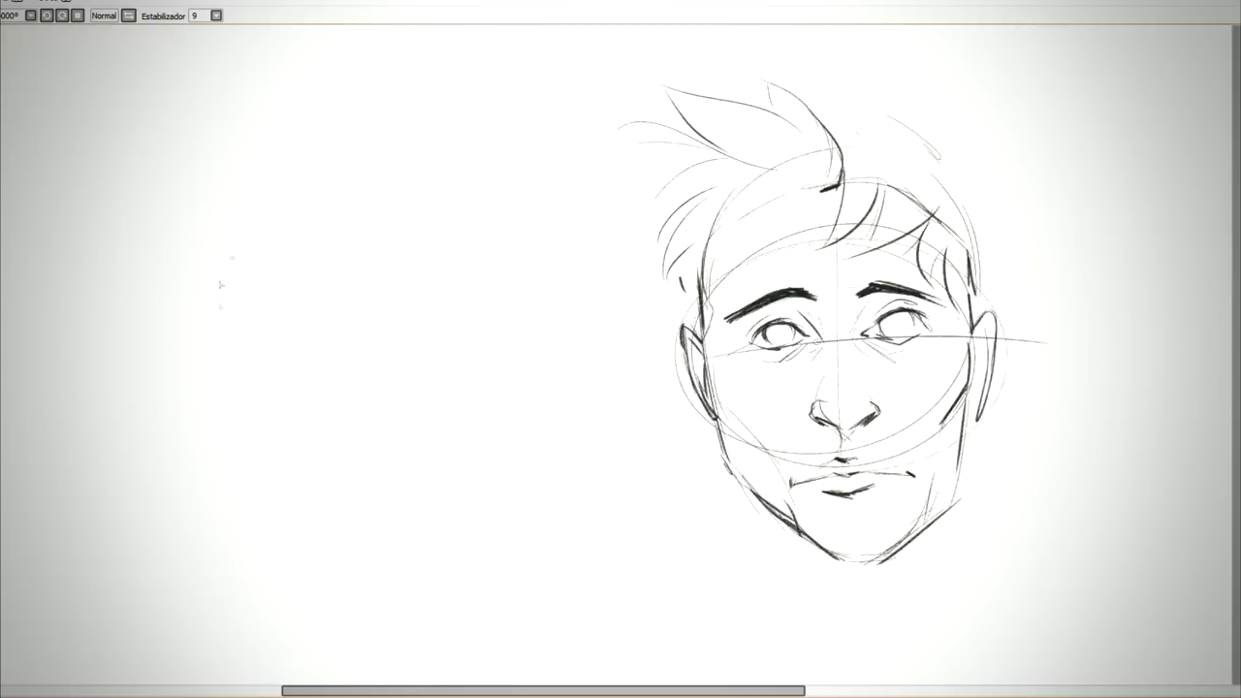
Step: Sketch a wide oval for a second head beside the finished face and divide it with a vertical centre line
{"action": "mouse_move", "coordinate": [221, 284]}
{"action": "left_mouse_down"}
{"action": "mouse_move", "coordinate": [417, 198]}
{"action": "mouse_move", "coordinate": [491, 310]}
{"action": "left_mouse_up"}
{"action": "left_click_drag", "start_coordinate": [353, 204], "coordinate": [339, 417]}
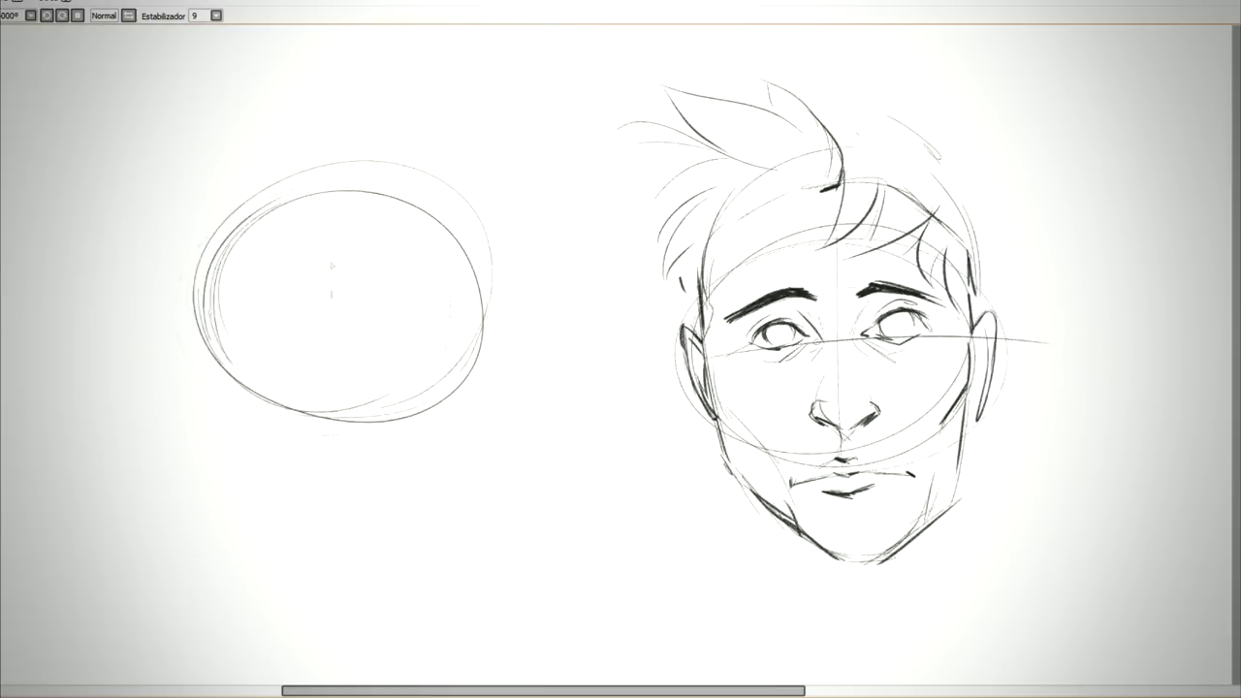
{"action": "left_click_drag", "start_coordinate": [338, 134], "coordinate": [346, 480]}
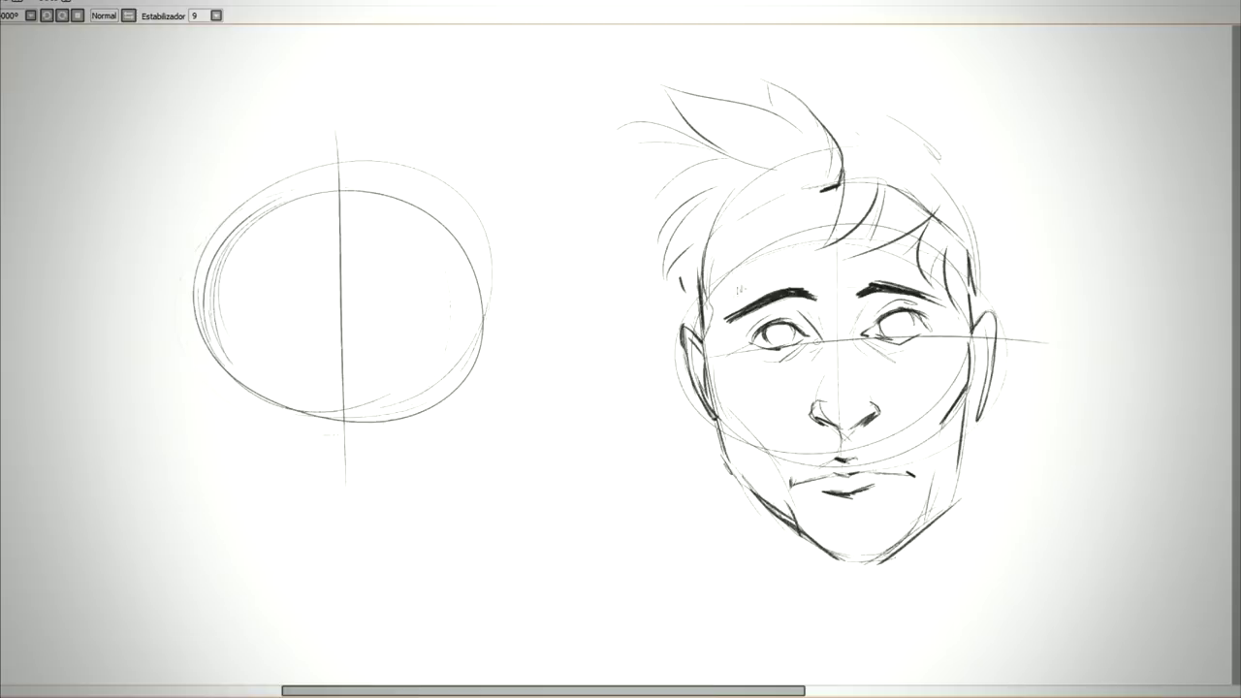
{"action": "mouse_move", "coordinate": [772, 221]}
{"action": "left_mouse_down"}
{"action": "mouse_move", "coordinate": [711, 377]}
{"action": "mouse_move", "coordinate": [730, 444]}
{"action": "left_mouse_up"}
{"action": "key", "text": "ctrl+z"}
{"action": "mouse_move", "coordinate": [873, 192]}
{"action": "left_mouse_down"}
{"action": "mouse_move", "coordinate": [907, 261]}
{"action": "mouse_move", "coordinate": [877, 431]}
{"action": "mouse_move", "coordinate": [850, 464]}
{"action": "left_mouse_up"}
{"action": "key", "text": "ctrl+z"}
Step: Draw a light, slightly arched horizontal eye line across the lower half of the new oval
{"action": "left_click_drag", "start_coordinate": [119, 356], "coordinate": [586, 337]}
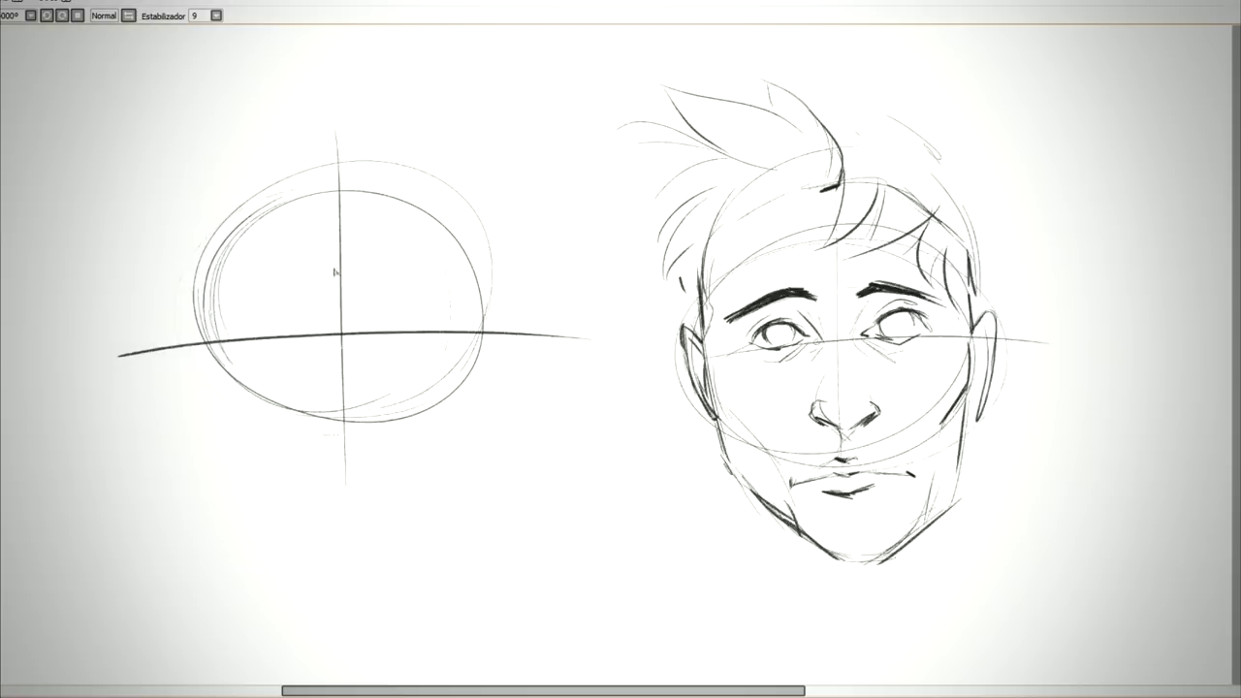
{"action": "key", "text": "ctrl+z"}
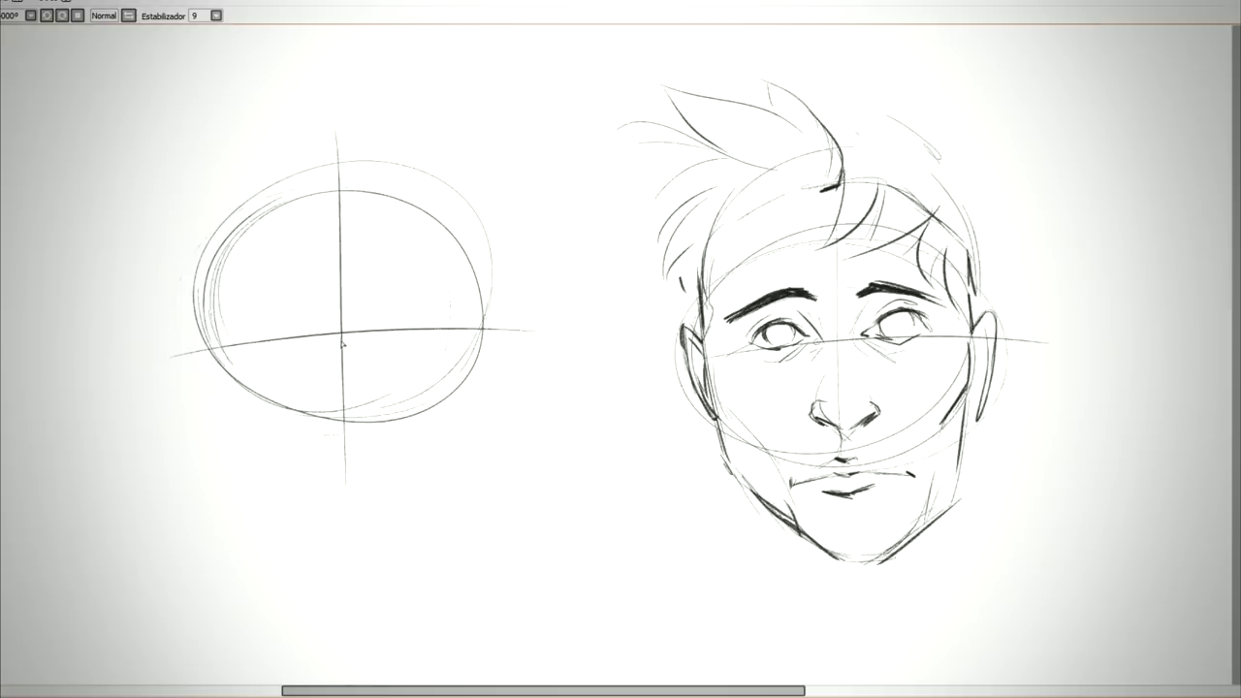
{"action": "left_click_drag", "start_coordinate": [343, 326], "coordinate": [415, 323]}
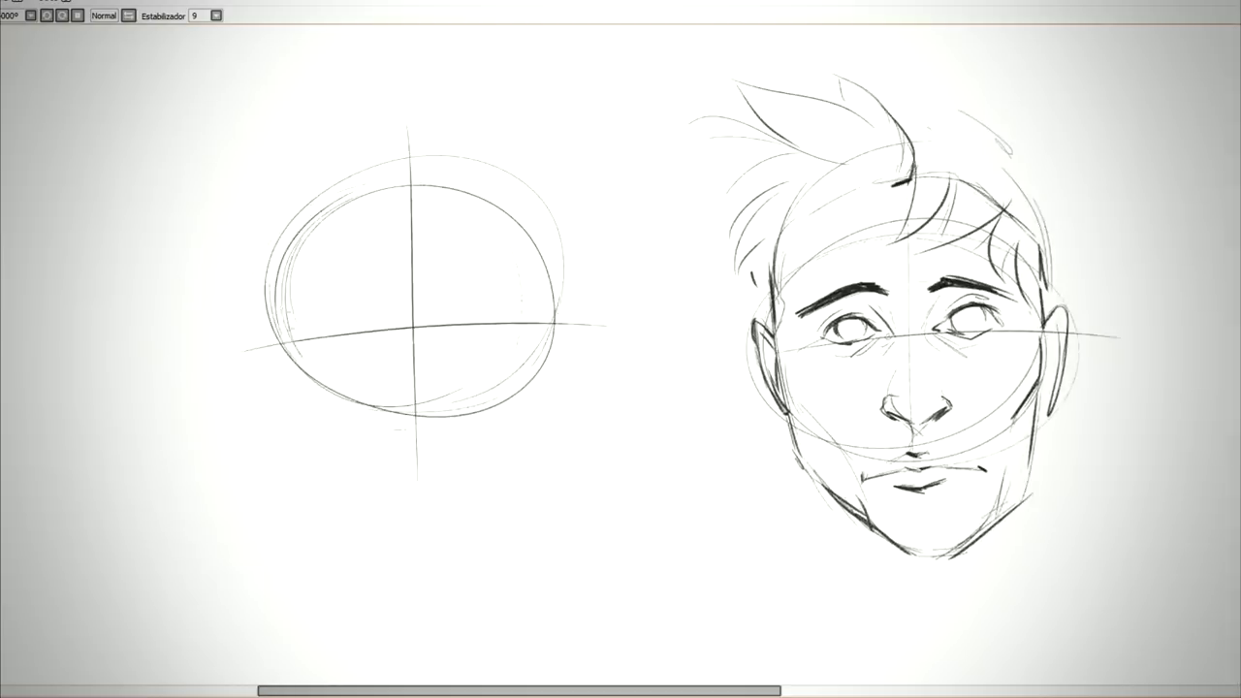
Step: Sketch the sides of the second face inside the oval and add the angled jaw lines and chin below
{"action": "left_click_drag", "start_coordinate": [291, 346], "coordinate": [310, 415]}
{"action": "mouse_move", "coordinate": [293, 324]}
{"action": "left_mouse_down"}
{"action": "mouse_move", "coordinate": [314, 430]}
{"action": "mouse_move", "coordinate": [403, 514]}
{"action": "mouse_move", "coordinate": [454, 519]}
{"action": "mouse_move", "coordinate": [524, 435]}
{"action": "mouse_move", "coordinate": [522, 388]}
{"action": "left_mouse_up"}
{"action": "left_click_drag", "start_coordinate": [529, 326], "coordinate": [528, 388]}
{"action": "left_click_drag", "start_coordinate": [297, 339], "coordinate": [297, 384]}
{"action": "left_click_drag", "start_coordinate": [296, 272], "coordinate": [297, 372]}
{"action": "left_click_drag", "start_coordinate": [302, 218], "coordinate": [303, 326]}
{"action": "left_click_drag", "start_coordinate": [328, 210], "coordinate": [448, 178]}
{"action": "left_click_drag", "start_coordinate": [520, 219], "coordinate": [534, 307]}
{"action": "left_click_drag", "start_coordinate": [304, 359], "coordinate": [330, 452]}
{"action": "left_click_drag", "start_coordinate": [374, 372], "coordinate": [357, 312]}
Step: Draw both thick arched eyebrows of the second face just above the eye line
{"action": "scroll", "coordinate": [349, 260], "scroll_direction": "up", "scroll_amount": 2}
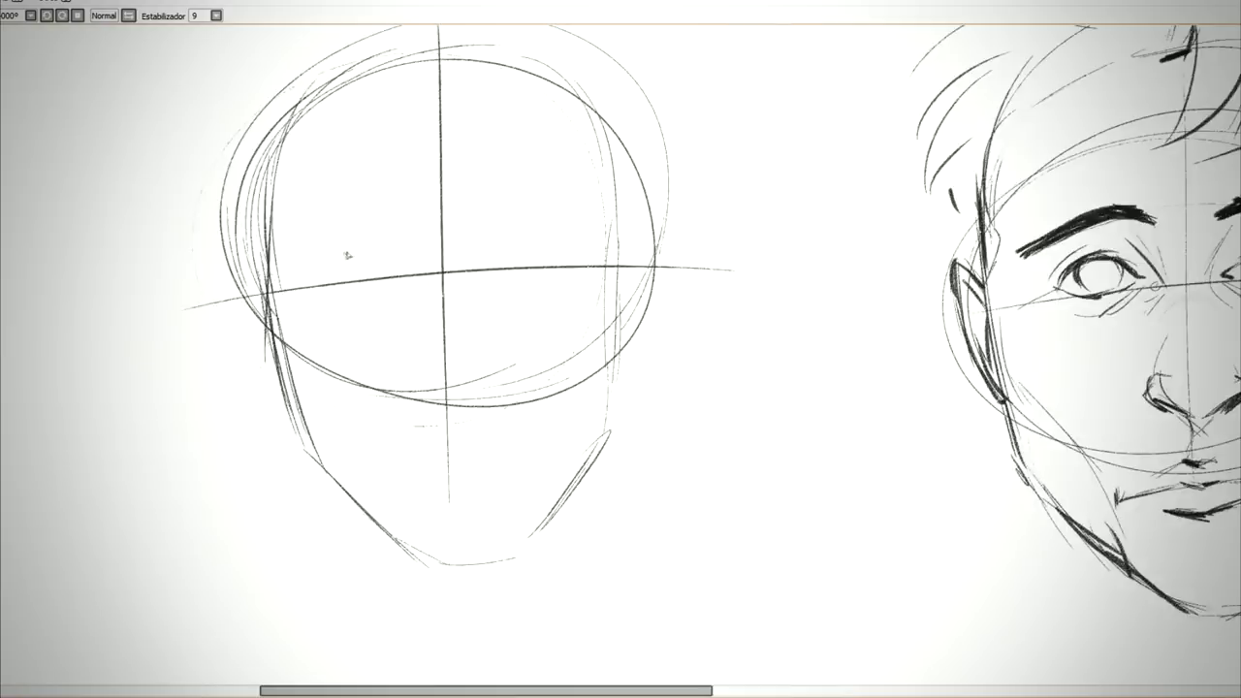
{"action": "mouse_move", "coordinate": [299, 250]}
{"action": "left_mouse_down"}
{"action": "mouse_move", "coordinate": [421, 248]}
{"action": "mouse_move", "coordinate": [310, 250]}
{"action": "mouse_move", "coordinate": [359, 231]}
{"action": "left_mouse_up"}
{"action": "mouse_move", "coordinate": [479, 244]}
{"action": "left_mouse_down"}
{"action": "mouse_move", "coordinate": [604, 229]}
{"action": "mouse_move", "coordinate": [536, 221]}
{"action": "left_mouse_up"}
{"action": "mouse_move", "coordinate": [394, 237]}
{"action": "left_mouse_down"}
{"action": "mouse_move", "coordinate": [415, 249]}
{"action": "mouse_move", "coordinate": [311, 243]}
{"action": "left_mouse_up"}
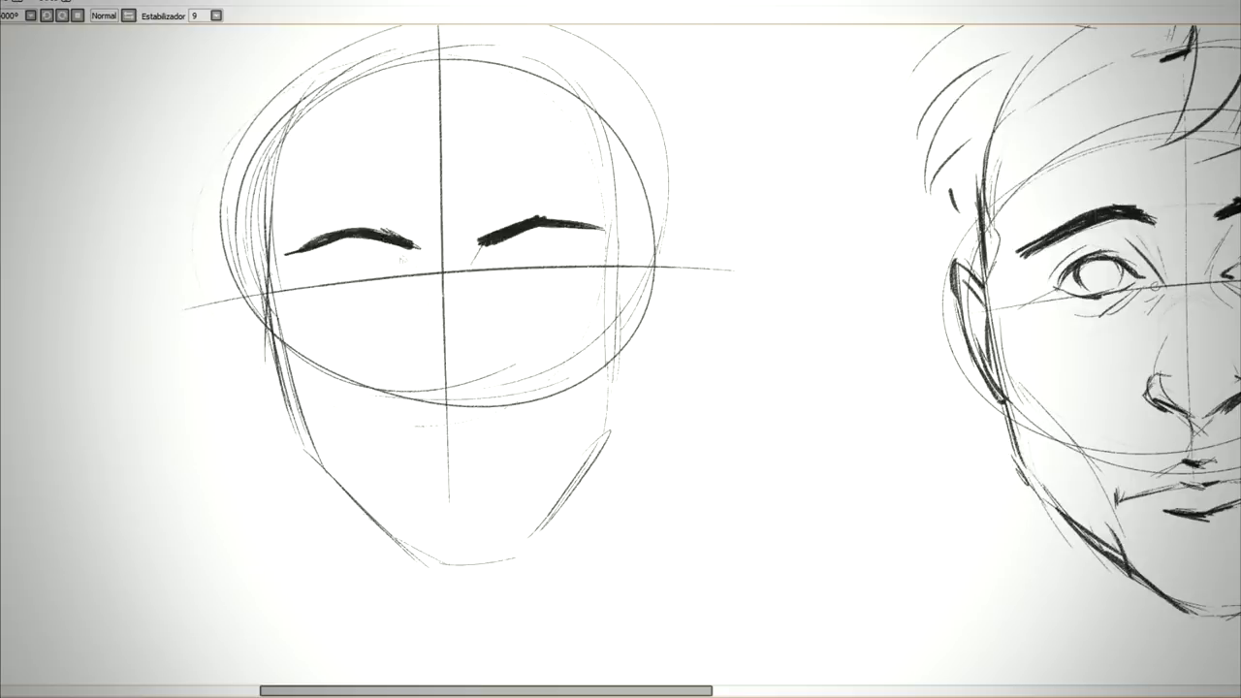
Step: Draw the left eye's thick upper lid, lower lid and round iris, and thicken the inner end of the left eyebrow
{"action": "mouse_move", "coordinate": [330, 281]}
{"action": "left_mouse_down"}
{"action": "mouse_move", "coordinate": [398, 281]}
{"action": "mouse_move", "coordinate": [321, 292]}
{"action": "mouse_move", "coordinate": [384, 268]}
{"action": "mouse_move", "coordinate": [405, 291]}
{"action": "left_mouse_up"}
{"action": "scroll", "coordinate": [354, 254], "scroll_direction": "up", "scroll_amount": 2}
{"action": "mouse_move", "coordinate": [309, 301]}
{"action": "left_mouse_down"}
{"action": "mouse_move", "coordinate": [329, 283]}
{"action": "mouse_move", "coordinate": [437, 305]}
{"action": "mouse_move", "coordinate": [386, 267]}
{"action": "mouse_move", "coordinate": [285, 297]}
{"action": "mouse_move", "coordinate": [378, 263]}
{"action": "mouse_move", "coordinate": [316, 312]}
{"action": "mouse_move", "coordinate": [382, 334]}
{"action": "left_mouse_up"}
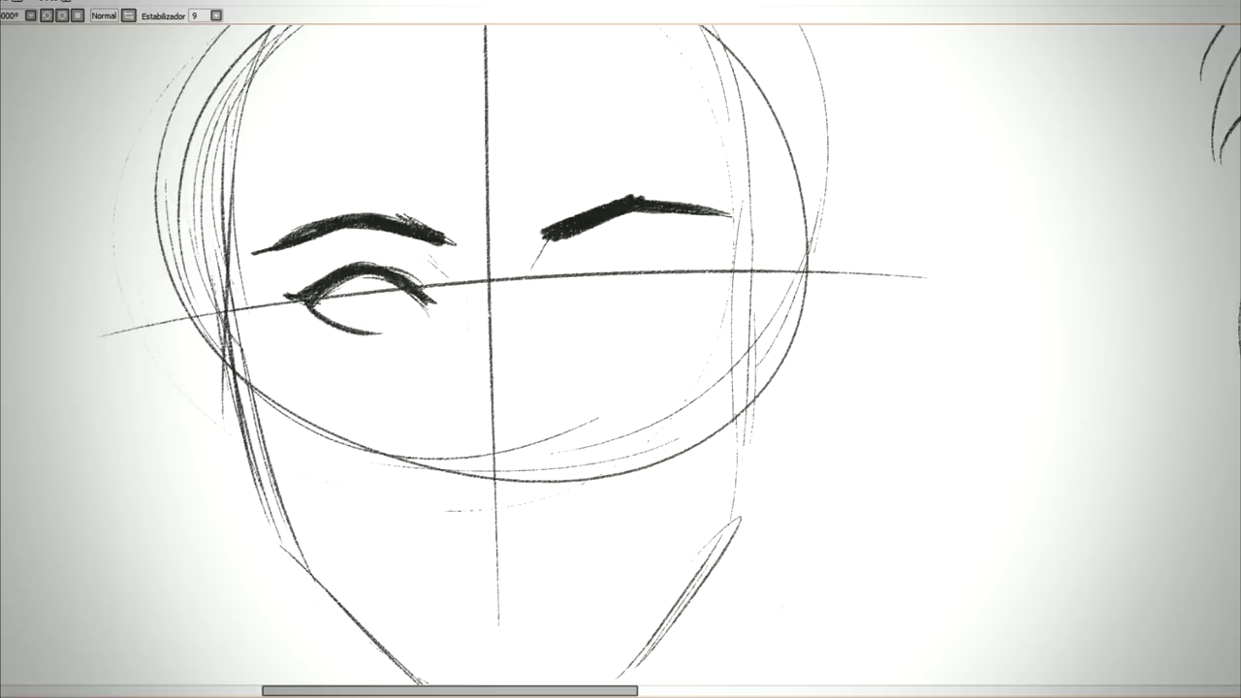
{"action": "mouse_move", "coordinate": [297, 305]}
{"action": "left_mouse_down"}
{"action": "mouse_move", "coordinate": [364, 337]}
{"action": "mouse_move", "coordinate": [402, 334]}
{"action": "left_mouse_up"}
{"action": "left_click_drag", "start_coordinate": [285, 295], "coordinate": [314, 316]}
{"action": "left_click_drag", "start_coordinate": [367, 229], "coordinate": [452, 242]}
{"action": "mouse_move", "coordinate": [351, 282]}
{"action": "left_mouse_down"}
{"action": "mouse_move", "coordinate": [346, 310]}
{"action": "mouse_move", "coordinate": [361, 330]}
{"action": "mouse_move", "coordinate": [340, 308]}
{"action": "left_mouse_up"}
{"action": "left_click_drag", "start_coordinate": [345, 281], "coordinate": [355, 273]}
{"action": "left_click_drag", "start_coordinate": [454, 287], "coordinate": [462, 291]}
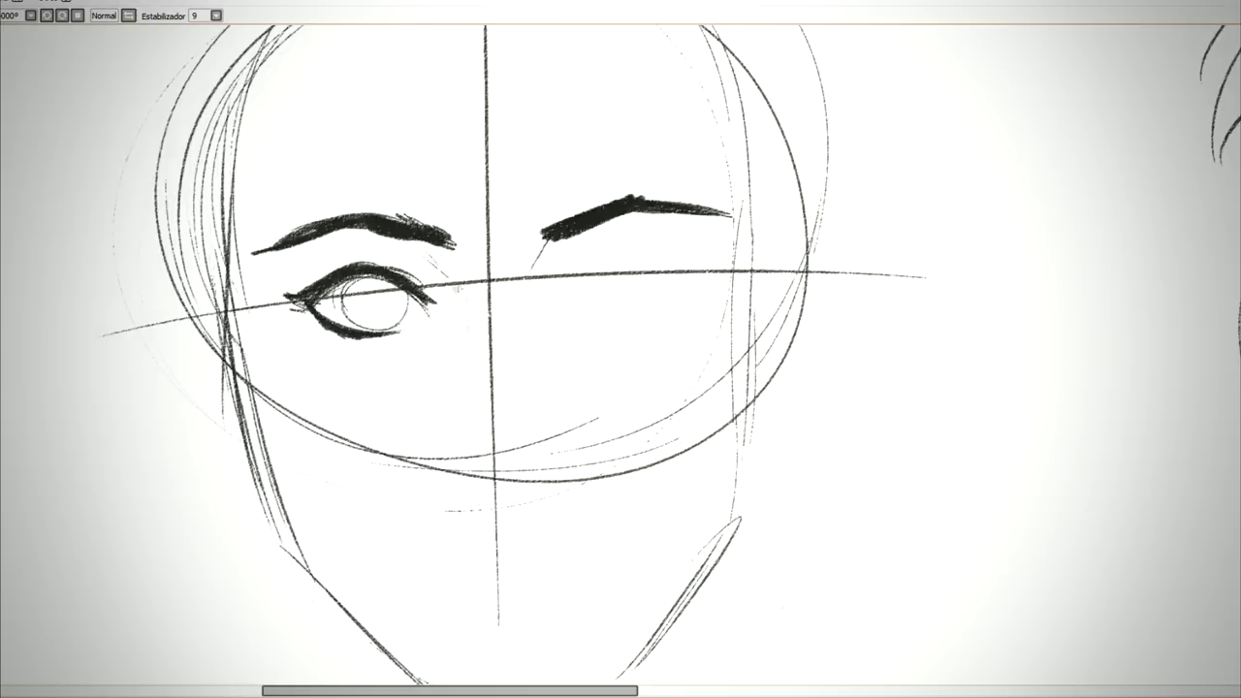
Step: Add the left eye's inner corner and creases, and sketch a light diagonal guide from the right eyebrow across the nose bridge
{"action": "left_click_drag", "start_coordinate": [416, 248], "coordinate": [454, 289]}
{"action": "mouse_move", "coordinate": [419, 298]}
{"action": "left_mouse_down"}
{"action": "mouse_move", "coordinate": [444, 328]}
{"action": "mouse_move", "coordinate": [430, 330]}
{"action": "mouse_move", "coordinate": [447, 332]}
{"action": "mouse_move", "coordinate": [438, 355]}
{"action": "mouse_move", "coordinate": [342, 359]}
{"action": "left_mouse_up"}
{"action": "left_click_drag", "start_coordinate": [303, 293], "coordinate": [367, 256]}
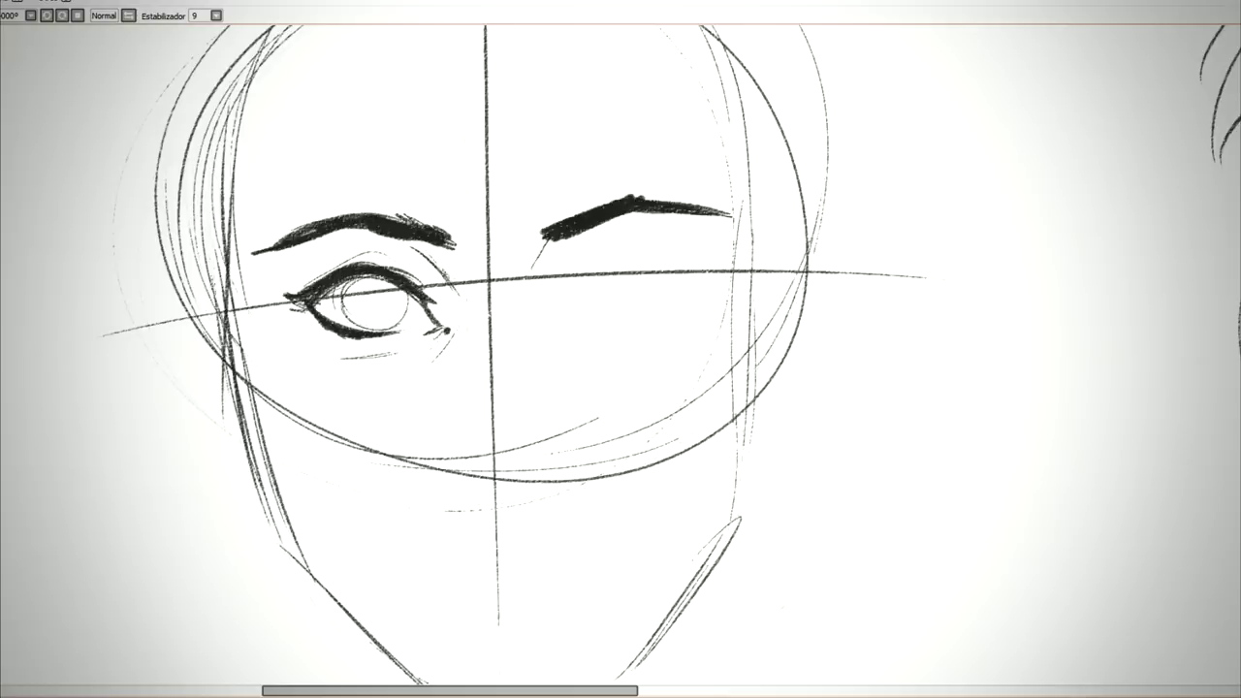
{"action": "left_click_drag", "start_coordinate": [550, 240], "coordinate": [399, 401]}
{"action": "mouse_move", "coordinate": [529, 355]}
{"action": "left_mouse_down"}
{"action": "mouse_move", "coordinate": [479, 316]}
{"action": "mouse_move", "coordinate": [502, 316]}
{"action": "mouse_move", "coordinate": [456, 341]}
{"action": "mouse_move", "coordinate": [512, 324]}
{"action": "left_mouse_up"}
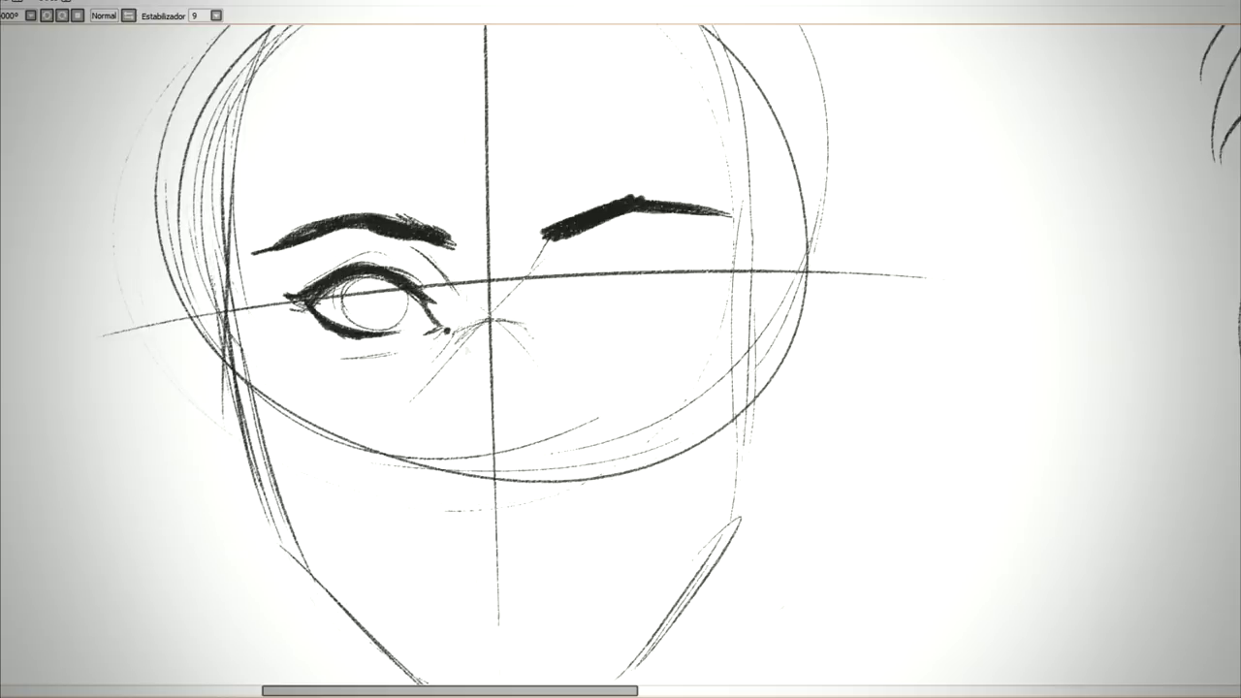
Step: Draw the two darkened nostrils, the nostril wings and a short nose base on the second face's centre line
{"action": "mouse_move", "coordinate": [449, 459]}
{"action": "left_mouse_down"}
{"action": "mouse_move", "coordinate": [467, 492]}
{"action": "mouse_move", "coordinate": [435, 470]}
{"action": "left_mouse_up"}
{"action": "key", "text": "ctrl+z"}
{"action": "left_click_drag", "start_coordinate": [524, 487], "coordinate": [561, 464]}
{"action": "left_click_drag", "start_coordinate": [439, 439], "coordinate": [433, 472]}
{"action": "left_click_drag", "start_coordinate": [543, 442], "coordinate": [551, 473]}
{"action": "left_click_drag", "start_coordinate": [485, 494], "coordinate": [500, 496]}
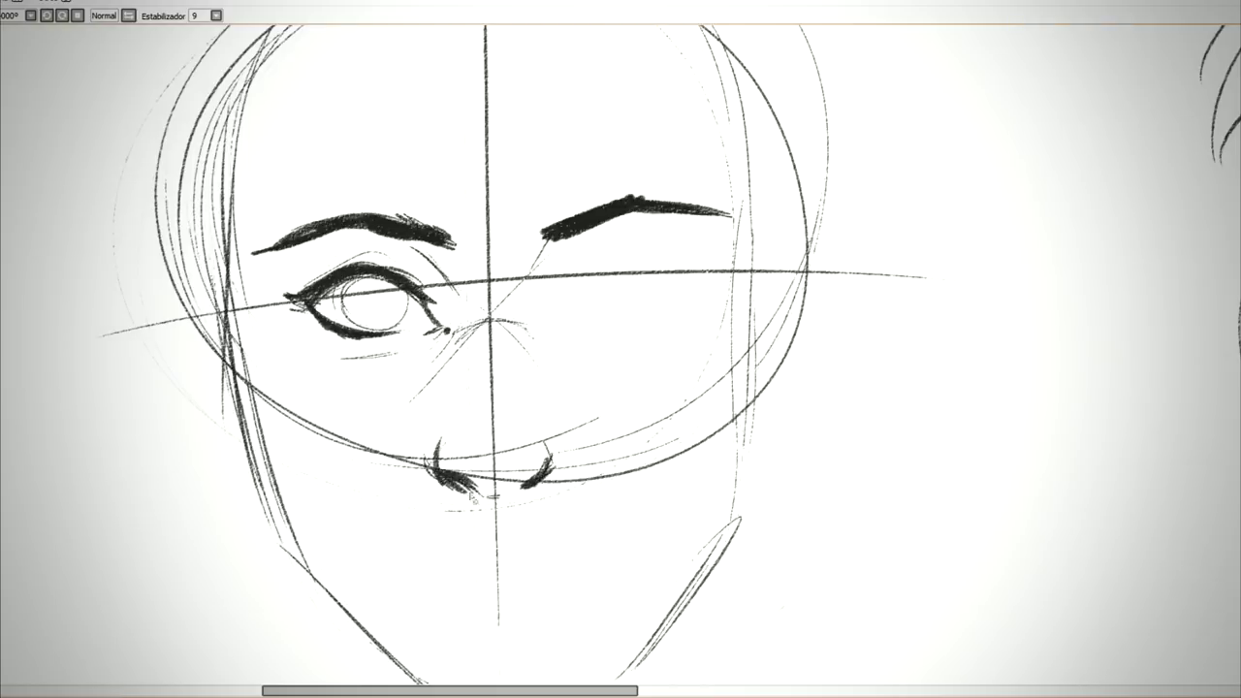
{"action": "scroll", "coordinate": [475, 498], "scroll_direction": "down", "scroll_amount": 3}
{"action": "scroll", "coordinate": [475, 499], "scroll_direction": "up", "scroll_amount": 3}
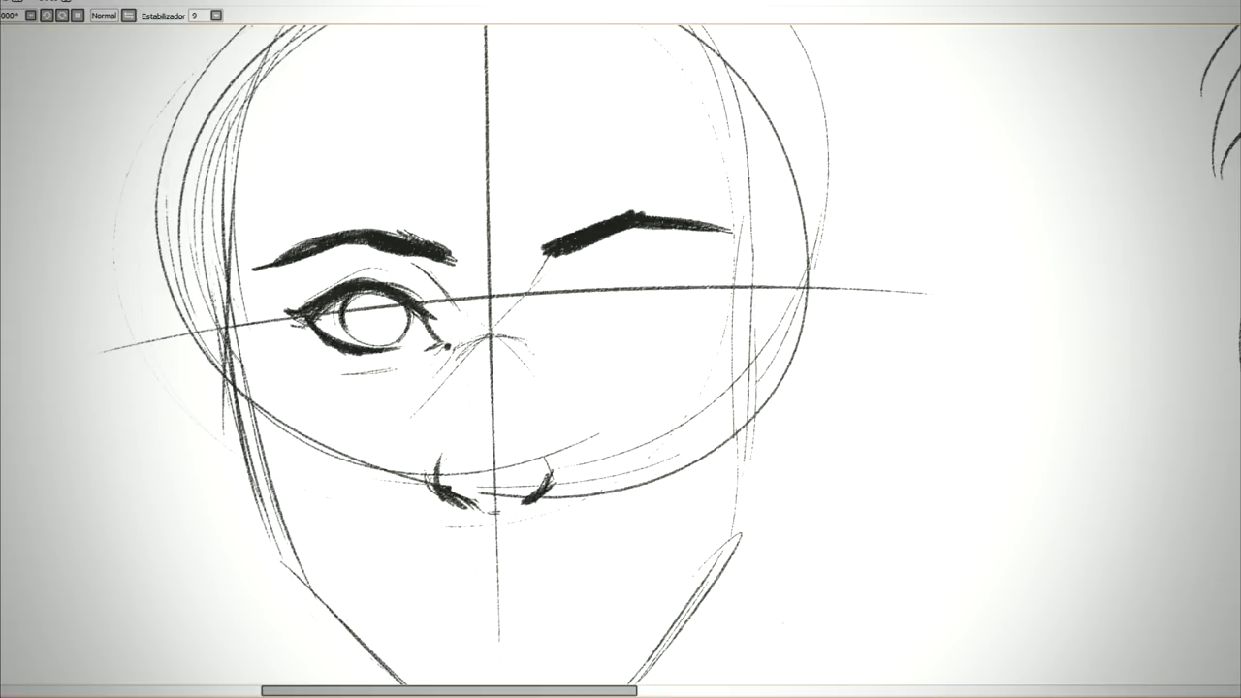
{"action": "left_click_drag", "start_coordinate": [441, 442], "coordinate": [456, 471]}
Step: Sketch the mouth below the nose with the parting line, upper lip peaks, lower lip contour and dark corners
{"action": "scroll", "coordinate": [485, 388], "scroll_direction": "up", "scroll_amount": 2}
{"action": "mouse_move", "coordinate": [367, 383]}
{"action": "left_mouse_down"}
{"action": "mouse_move", "coordinate": [497, 378]}
{"action": "mouse_move", "coordinate": [658, 349]}
{"action": "left_mouse_up"}
{"action": "mouse_move", "coordinate": [386, 386]}
{"action": "left_mouse_down"}
{"action": "mouse_move", "coordinate": [434, 408]}
{"action": "mouse_move", "coordinate": [577, 399]}
{"action": "left_mouse_up"}
{"action": "scroll", "coordinate": [485, 388], "scroll_direction": "down", "scroll_amount": 2}
{"action": "left_click_drag", "start_coordinate": [439, 438], "coordinate": [538, 407]}
{"action": "scroll", "coordinate": [503, 427], "scroll_direction": "up", "scroll_amount": 2}
{"action": "left_click_drag", "start_coordinate": [454, 427], "coordinate": [566, 417]}
{"action": "left_click_drag", "start_coordinate": [489, 434], "coordinate": [617, 414]}
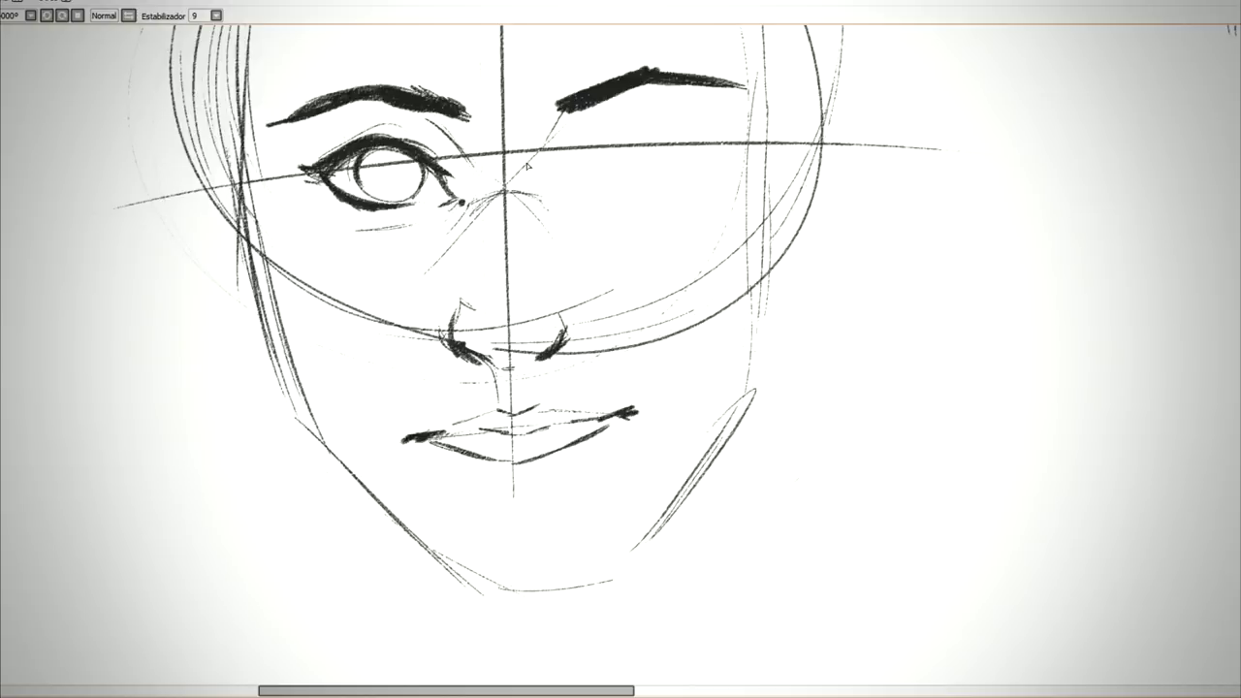
Step: Trim the heavy dark strokes at both outer corners of the second face's mouth
{"action": "scroll", "coordinate": [528, 167], "scroll_direction": "up", "scroll_amount": 1}
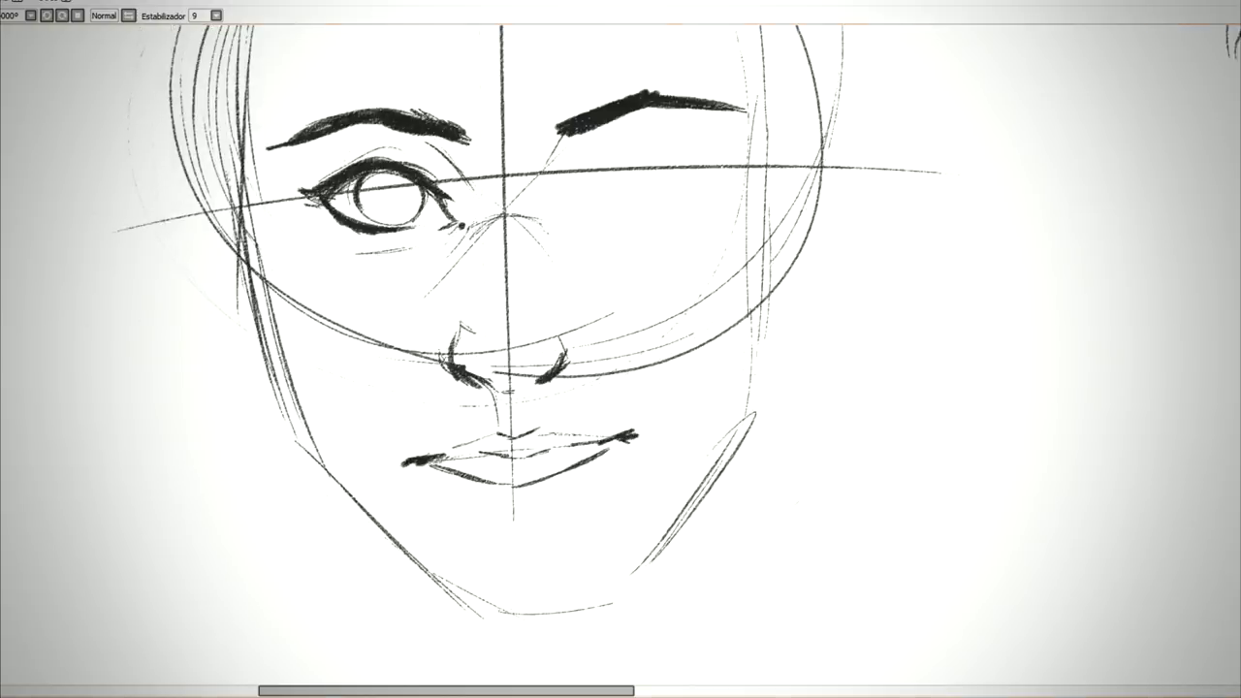
{"action": "left_click_drag", "start_coordinate": [398, 480], "coordinate": [438, 466]}
{"action": "mouse_move", "coordinate": [642, 448]}
{"action": "left_mouse_down"}
{"action": "mouse_move", "coordinate": [621, 438]}
{"action": "mouse_move", "coordinate": [635, 446]}
{"action": "left_mouse_up"}
{"action": "scroll", "coordinate": [634, 447], "scroll_direction": "down", "scroll_amount": 2}
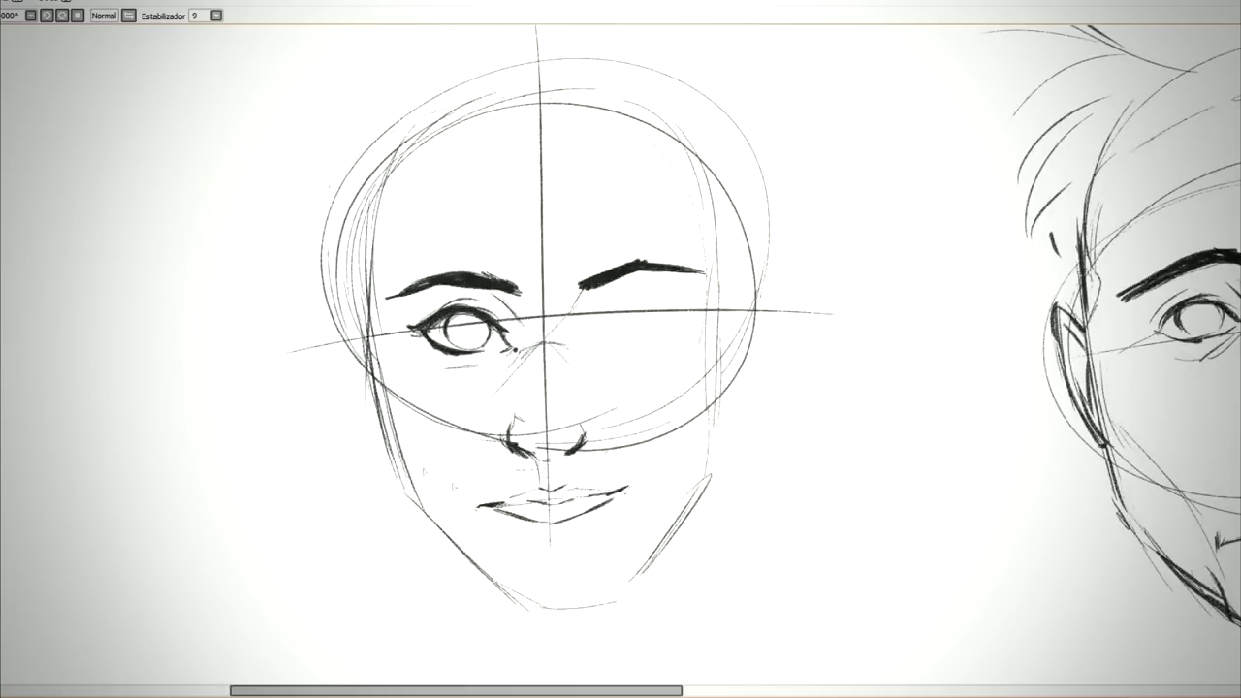
Step: Draw the right eye below its eyebrow with an upper lid, lower lid line and round iris
{"action": "mouse_move", "coordinate": [598, 336]}
{"action": "left_mouse_down"}
{"action": "mouse_move", "coordinate": [669, 299]}
{"action": "mouse_move", "coordinate": [626, 312]}
{"action": "mouse_move", "coordinate": [652, 344]}
{"action": "left_mouse_up"}
{"action": "scroll", "coordinate": [651, 306], "scroll_direction": "up", "scroll_amount": 2}
{"action": "left_click_drag", "start_coordinate": [663, 300], "coordinate": [644, 345]}
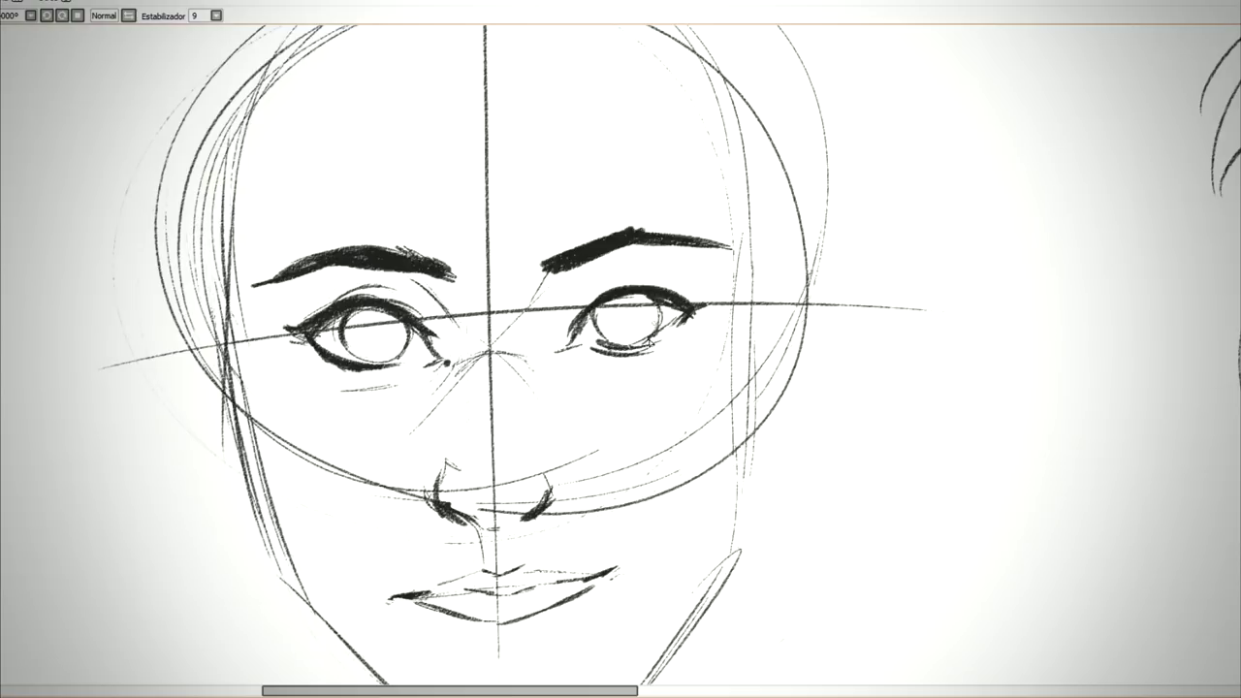
Step: Fill in both dark pupils with small highlights, and darken the right eye's outer corner
{"action": "scroll", "coordinate": [490, 399], "scroll_direction": "up", "scroll_amount": 1}
{"action": "left_click_drag", "start_coordinate": [320, 302], "coordinate": [347, 320]}
{"action": "mouse_move", "coordinate": [675, 312]}
{"action": "left_mouse_down"}
{"action": "mouse_move", "coordinate": [659, 289]}
{"action": "mouse_move", "coordinate": [684, 297]}
{"action": "left_mouse_up"}
{"action": "scroll", "coordinate": [669, 291], "scroll_direction": "down", "scroll_amount": 1}
{"action": "scroll", "coordinate": [669, 291], "scroll_direction": "down", "scroll_amount": 1}
{"action": "scroll", "coordinate": [636, 260], "scroll_direction": "up", "scroll_amount": 2}
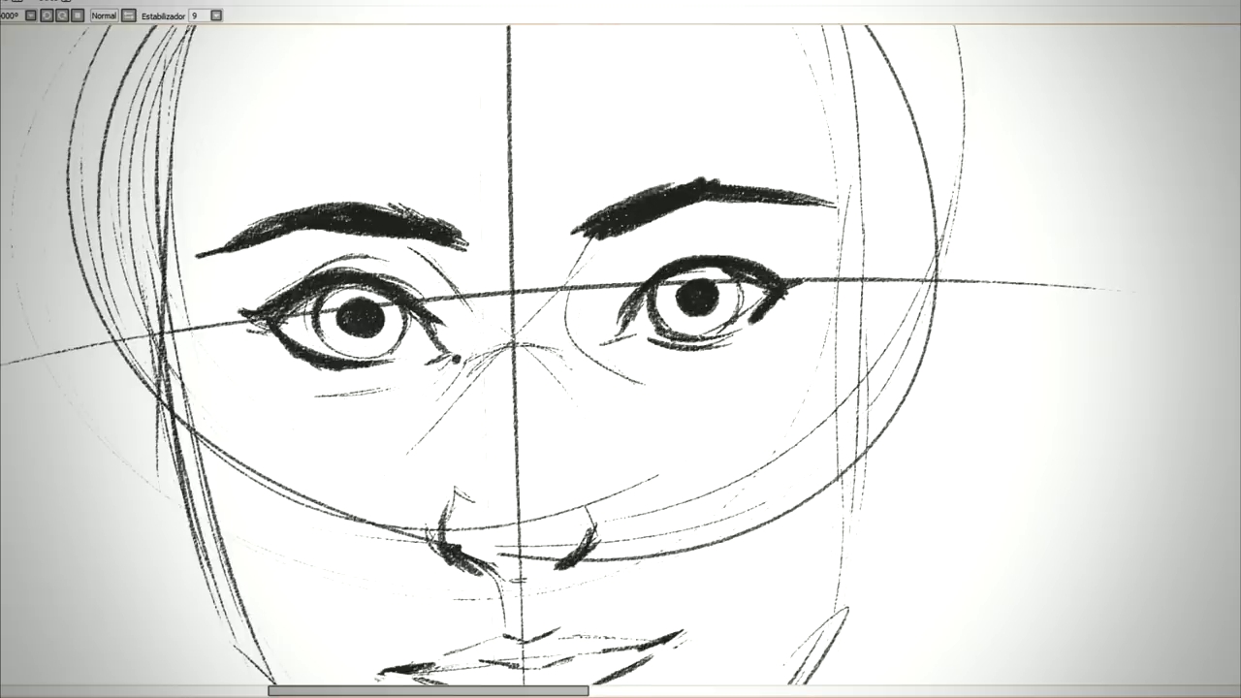
{"action": "scroll", "coordinate": [736, 236], "scroll_direction": "down", "scroll_amount": 2}
{"action": "scroll", "coordinate": [520, 273], "scroll_direction": "up", "scroll_amount": 2}
{"action": "left_click", "coordinate": [553, 283]}
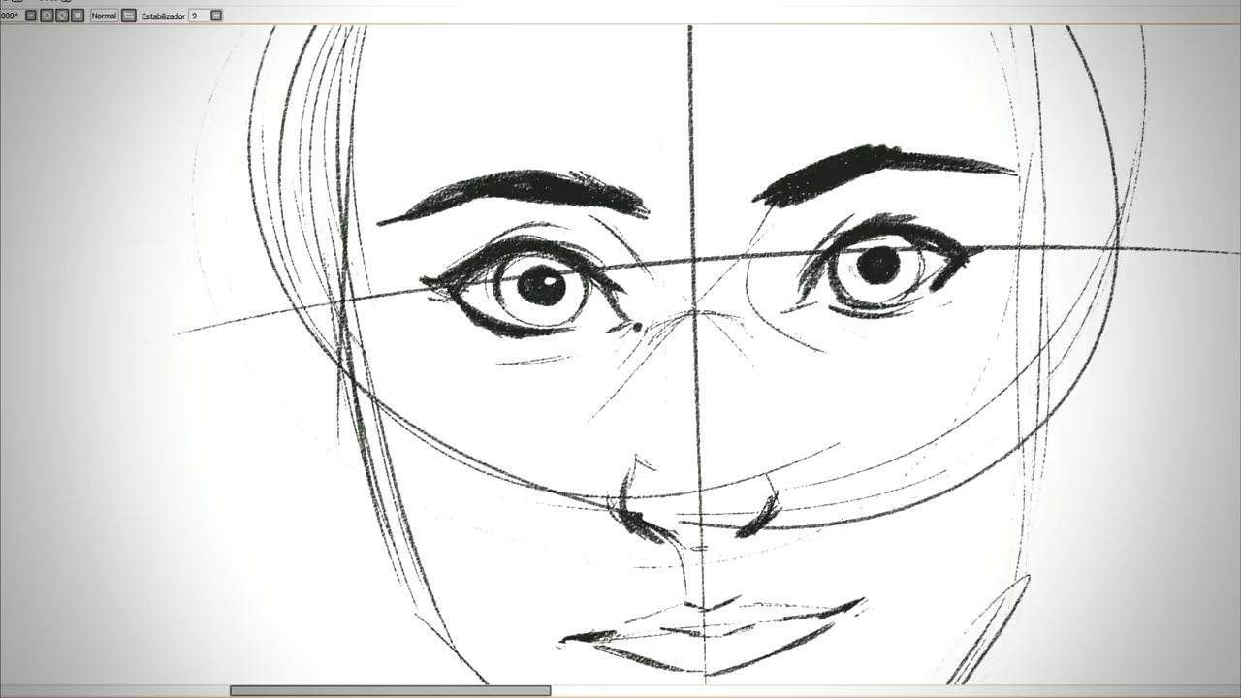
Step: Strengthen the cheek and jaw contour down to the chin, and darken the nose base and mouth line
{"action": "scroll", "coordinate": [893, 262], "scroll_direction": "down", "scroll_amount": 3}
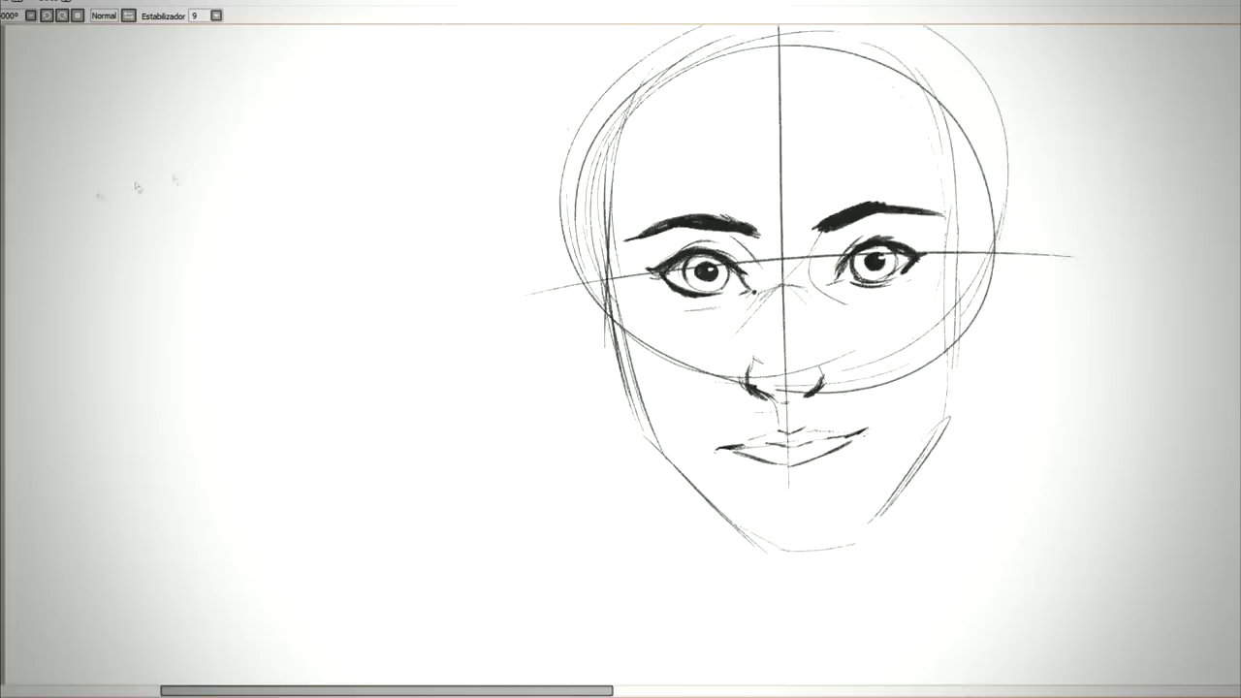
{"action": "scroll", "coordinate": [620, 349], "scroll_direction": "right", "scroll_amount": 3}
{"action": "mouse_move", "coordinate": [485, 376]}
{"action": "left_mouse_down"}
{"action": "mouse_move", "coordinate": [510, 435]}
{"action": "mouse_move", "coordinate": [623, 527]}
{"action": "mouse_move", "coordinate": [613, 524]}
{"action": "mouse_move", "coordinate": [660, 530]}
{"action": "mouse_move", "coordinate": [718, 512]}
{"action": "mouse_move", "coordinate": [660, 529]}
{"action": "mouse_move", "coordinate": [719, 500]}
{"action": "mouse_move", "coordinate": [694, 516]}
{"action": "mouse_move", "coordinate": [774, 433]}
{"action": "left_mouse_up"}
{"action": "mouse_move", "coordinate": [717, 489]}
{"action": "left_mouse_down"}
{"action": "mouse_move", "coordinate": [768, 426]}
{"action": "mouse_move", "coordinate": [797, 344]}
{"action": "left_mouse_up"}
{"action": "left_click_drag", "start_coordinate": [772, 419], "coordinate": [791, 336]}
{"action": "left_click_drag", "start_coordinate": [786, 250], "coordinate": [788, 262]}
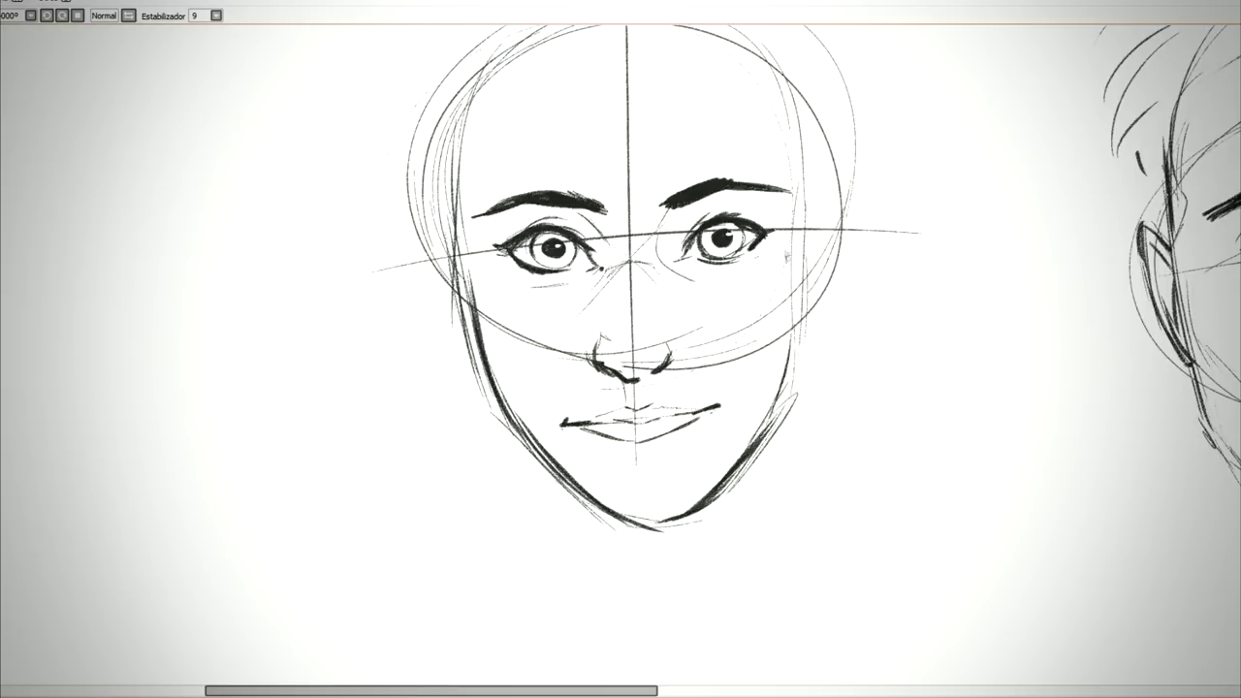
Step: Outline both ears beside the head from eye level to the nose base, and darken the adjoining right cheek edge
{"action": "scroll", "coordinate": [790, 301], "scroll_direction": "down", "scroll_amount": 2}
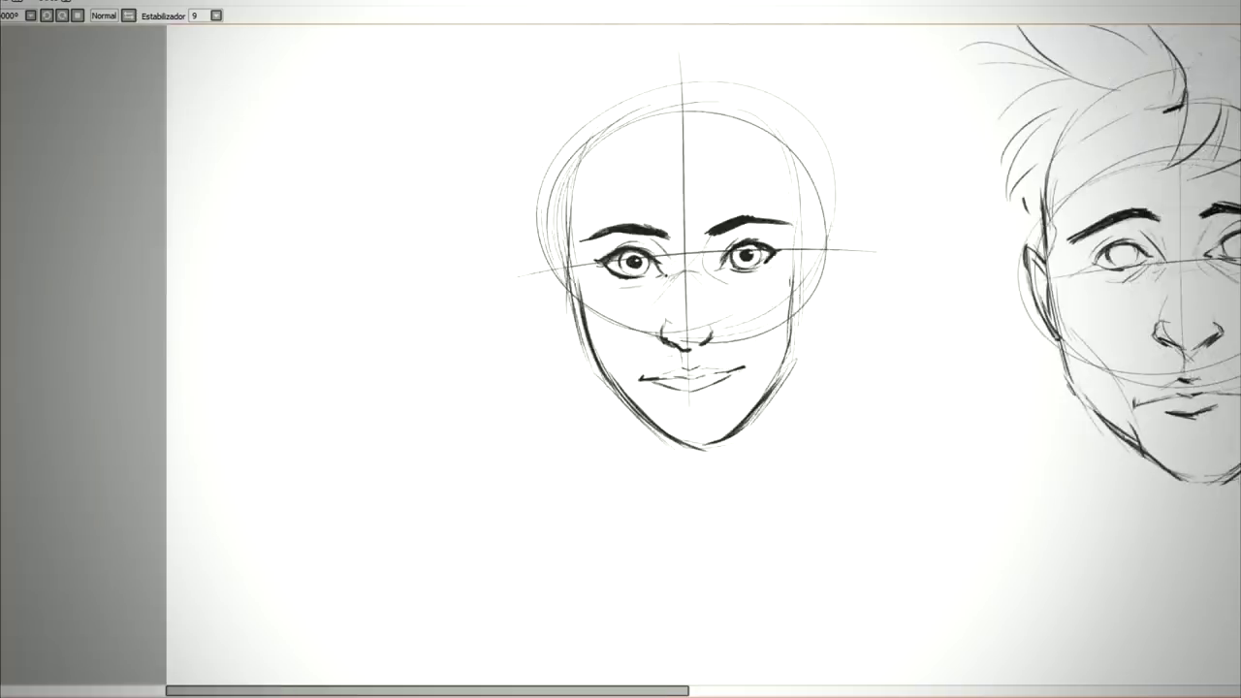
{"action": "scroll", "coordinate": [550, 177], "scroll_direction": "down", "scroll_amount": 1}
{"action": "scroll", "coordinate": [550, 177], "scroll_direction": "up", "scroll_amount": 3}
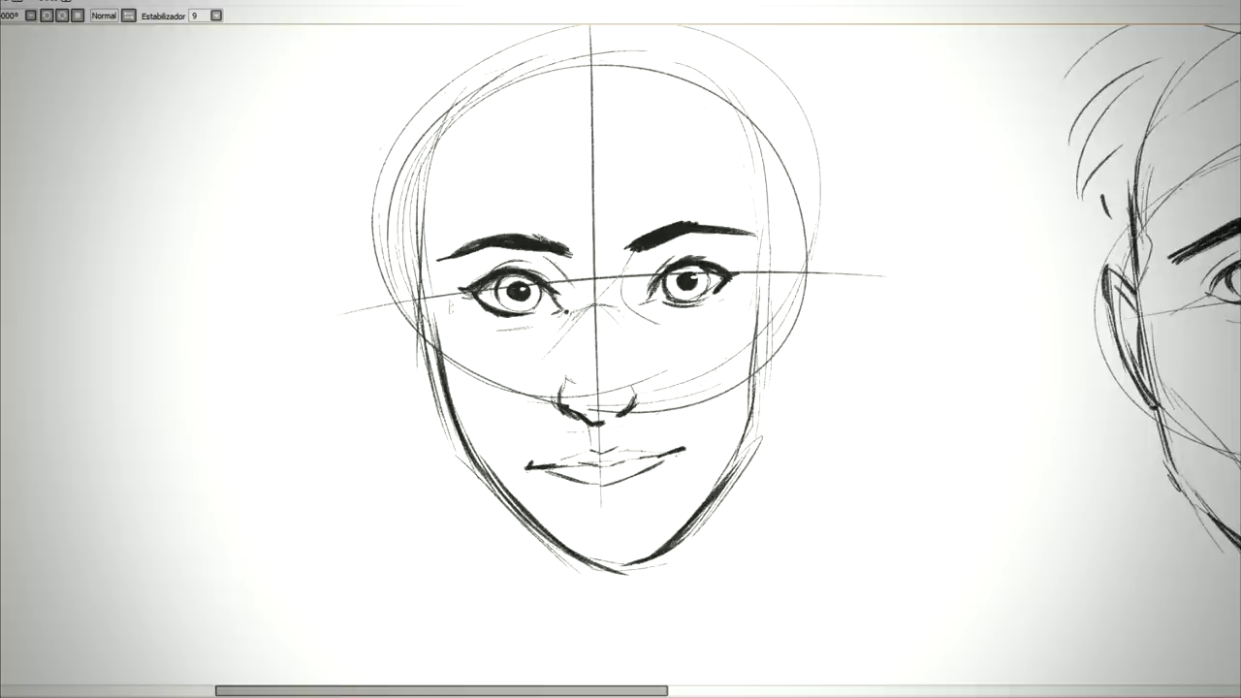
{"action": "scroll", "coordinate": [550, 176], "scroll_direction": "up", "scroll_amount": 1}
{"action": "mouse_move", "coordinate": [419, 287]}
{"action": "left_mouse_down"}
{"action": "mouse_move", "coordinate": [399, 291]}
{"action": "mouse_move", "coordinate": [397, 349]}
{"action": "mouse_move", "coordinate": [433, 402]}
{"action": "left_mouse_up"}
{"action": "mouse_move", "coordinate": [766, 293]}
{"action": "left_mouse_down"}
{"action": "mouse_move", "coordinate": [786, 322]}
{"action": "mouse_move", "coordinate": [774, 384]}
{"action": "left_mouse_up"}
{"action": "mouse_move", "coordinate": [772, 316]}
{"action": "left_mouse_down"}
{"action": "mouse_move", "coordinate": [760, 427]}
{"action": "mouse_move", "coordinate": [735, 471]}
{"action": "left_mouse_up"}
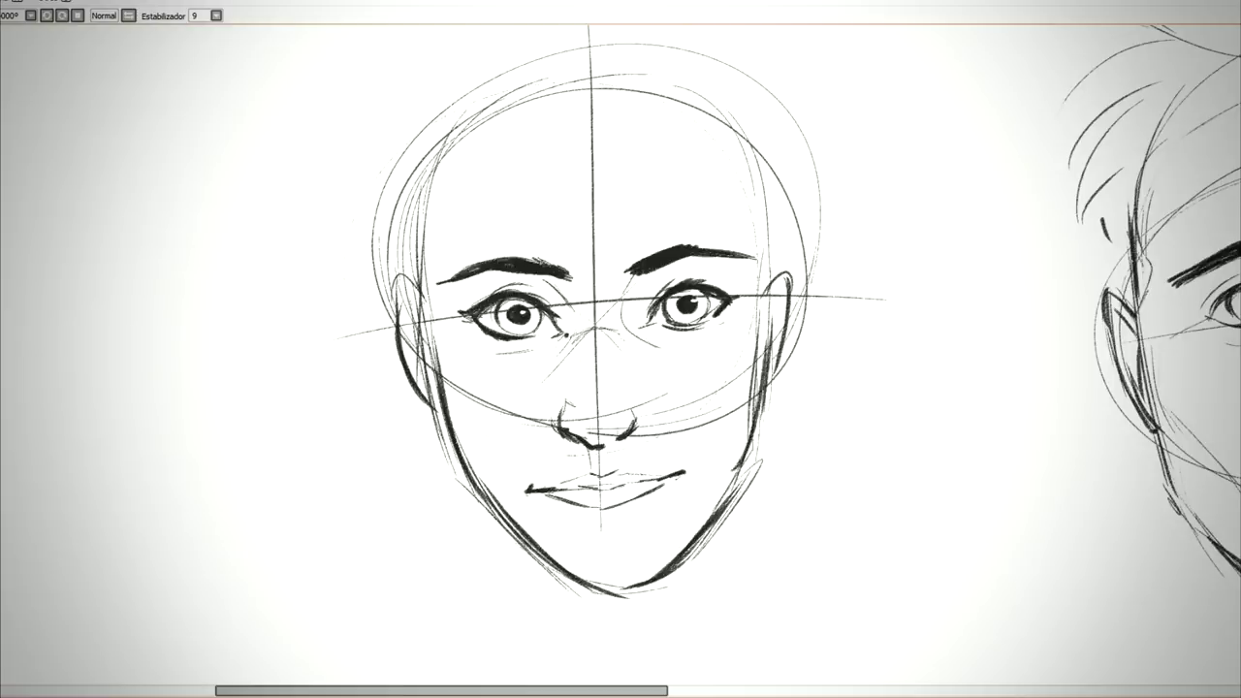
Step: Reinforce both sides of the face beside the ears with darker strokes
{"action": "mouse_move", "coordinate": [474, 433]}
{"action": "left_mouse_down"}
{"action": "mouse_move", "coordinate": [431, 347]}
{"action": "mouse_move", "coordinate": [425, 300]}
{"action": "left_mouse_up"}
{"action": "left_click_drag", "start_coordinate": [445, 368], "coordinate": [427, 302]}
{"action": "left_click_drag", "start_coordinate": [767, 296], "coordinate": [754, 402]}
{"action": "left_click_drag", "start_coordinate": [776, 320], "coordinate": [755, 444]}
{"action": "left_click_drag", "start_coordinate": [765, 388], "coordinate": [743, 464]}
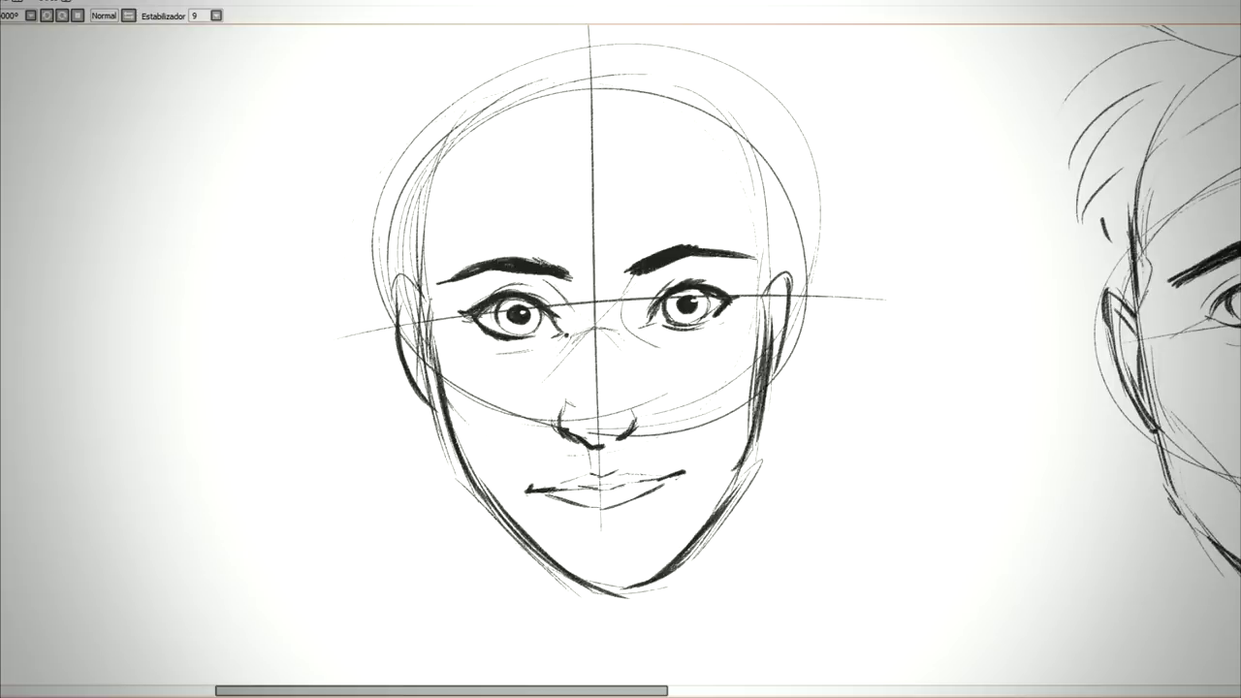
Step: Add inner folds to both ears, darken the chin contour, and redraw the skull curve at the upper left
{"action": "scroll", "coordinate": [620, 349], "scroll_direction": "down", "scroll_amount": 2}
{"action": "scroll", "coordinate": [620, 349], "scroll_direction": "up", "scroll_amount": 3}
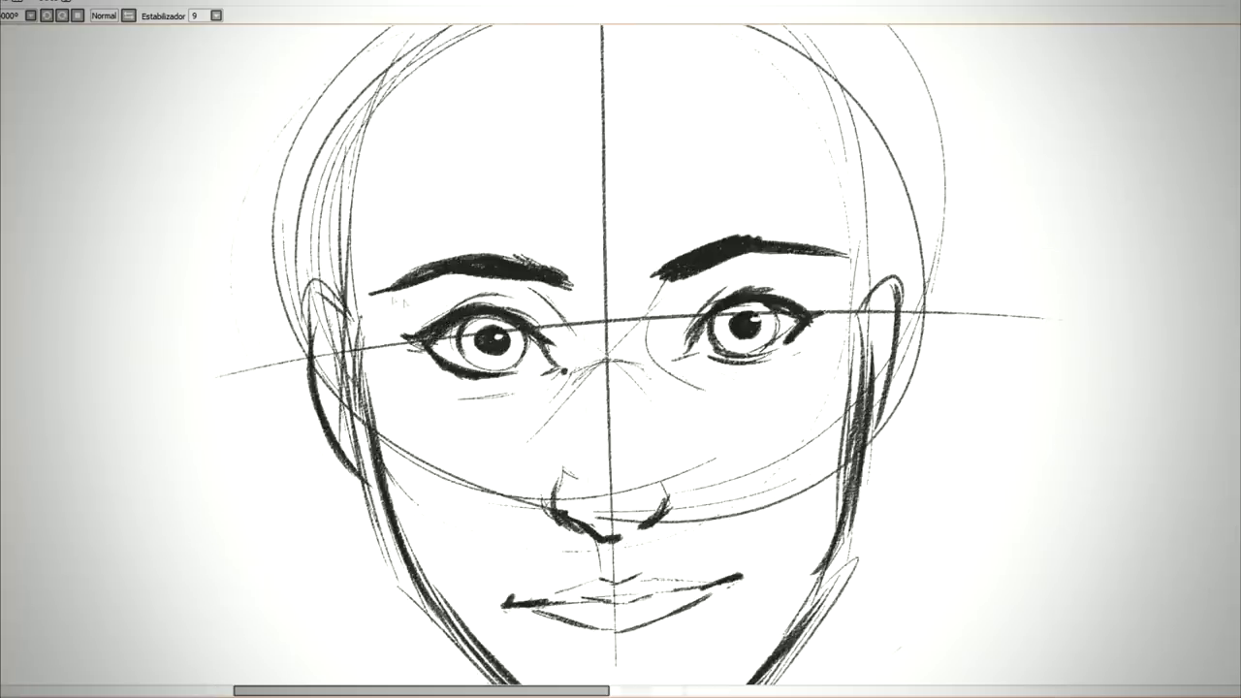
{"action": "scroll", "coordinate": [355, 287], "scroll_direction": "down", "scroll_amount": 2}
{"action": "left_click_drag", "start_coordinate": [363, 388], "coordinate": [346, 316]}
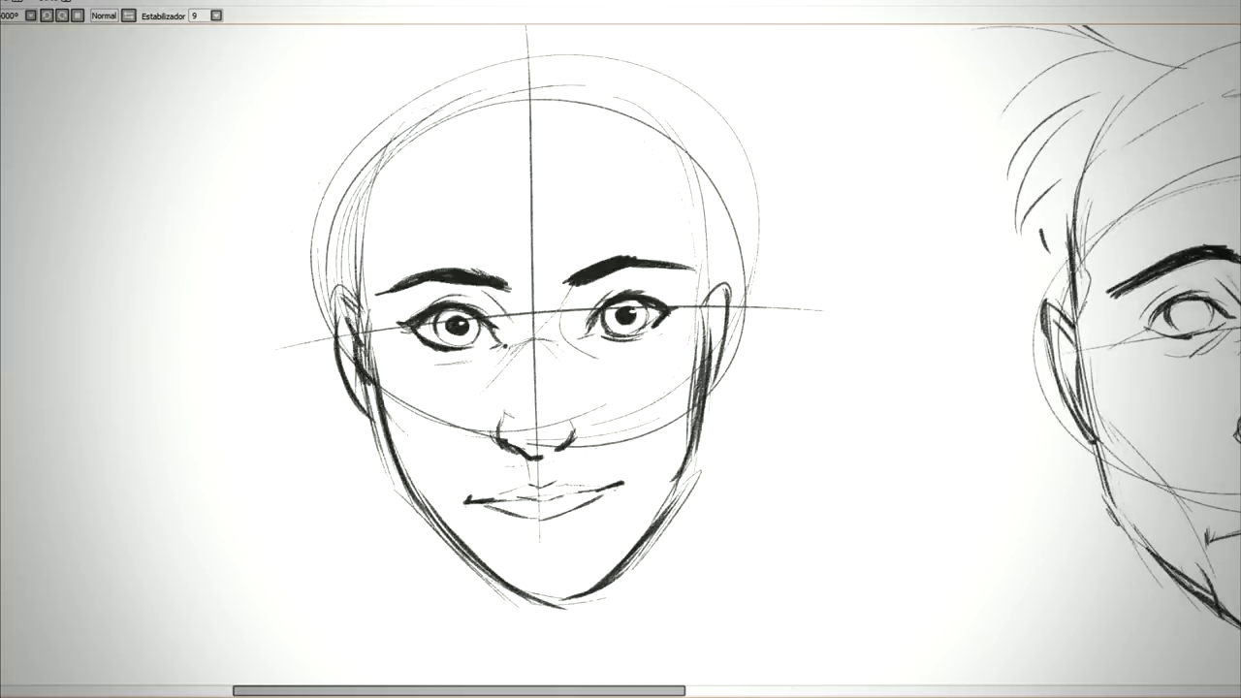
{"action": "left_click_drag", "start_coordinate": [708, 340], "coordinate": [697, 373]}
{"action": "left_click_drag", "start_coordinate": [620, 349], "coordinate": [708, 398]}
{"action": "mouse_move", "coordinate": [452, 309]}
{"action": "left_mouse_down"}
{"action": "mouse_move", "coordinate": [473, 200]}
{"action": "mouse_move", "coordinate": [611, 131]}
{"action": "left_mouse_up"}
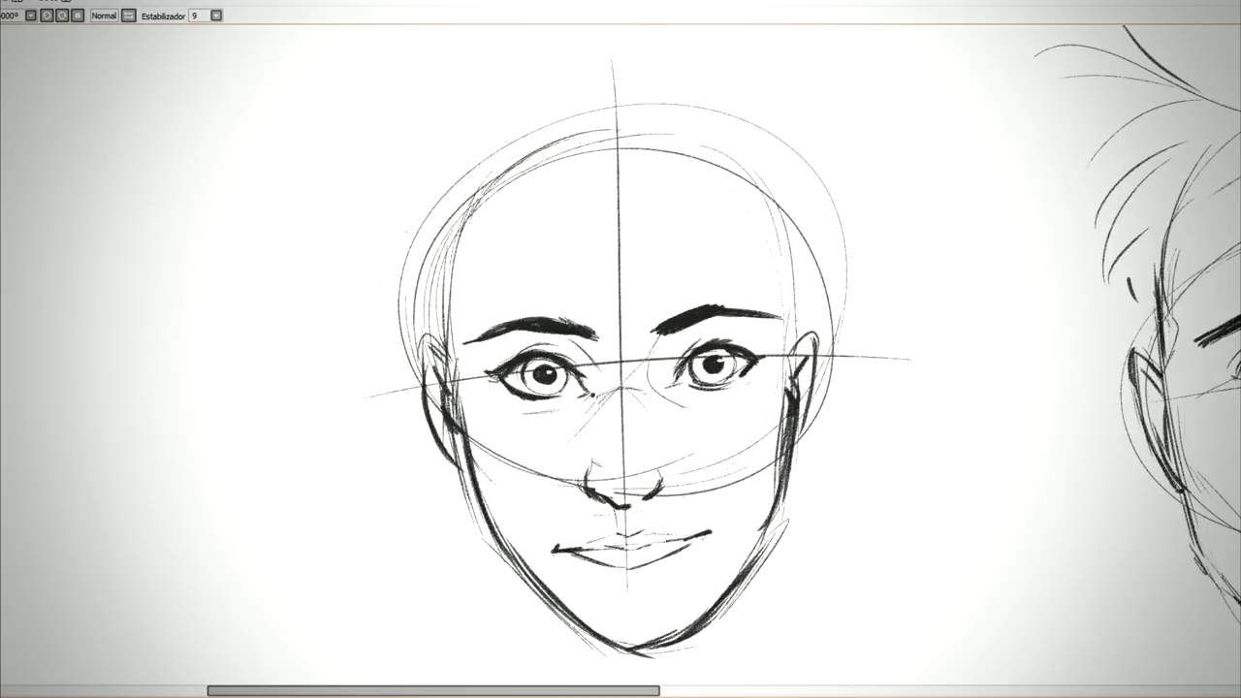
{"action": "scroll", "coordinate": [722, 365], "scroll_direction": "up", "scroll_amount": 2}
{"action": "scroll", "coordinate": [722, 366], "scroll_direction": "down", "scroll_amount": 2}
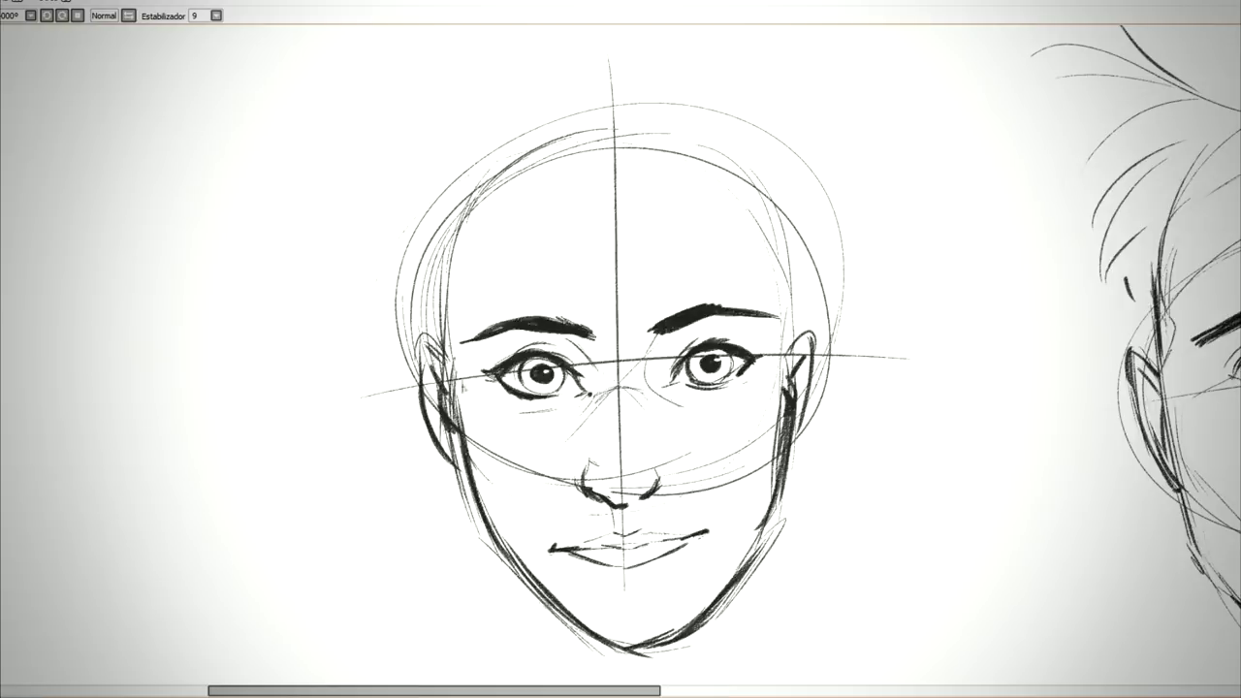
Step: Draw long curved hair locks falling from behind the ears on both sides of the face
{"action": "scroll", "coordinate": [446, 77], "scroll_direction": "down", "scroll_amount": 2}
{"action": "left_click_drag", "start_coordinate": [450, 263], "coordinate": [479, 463]}
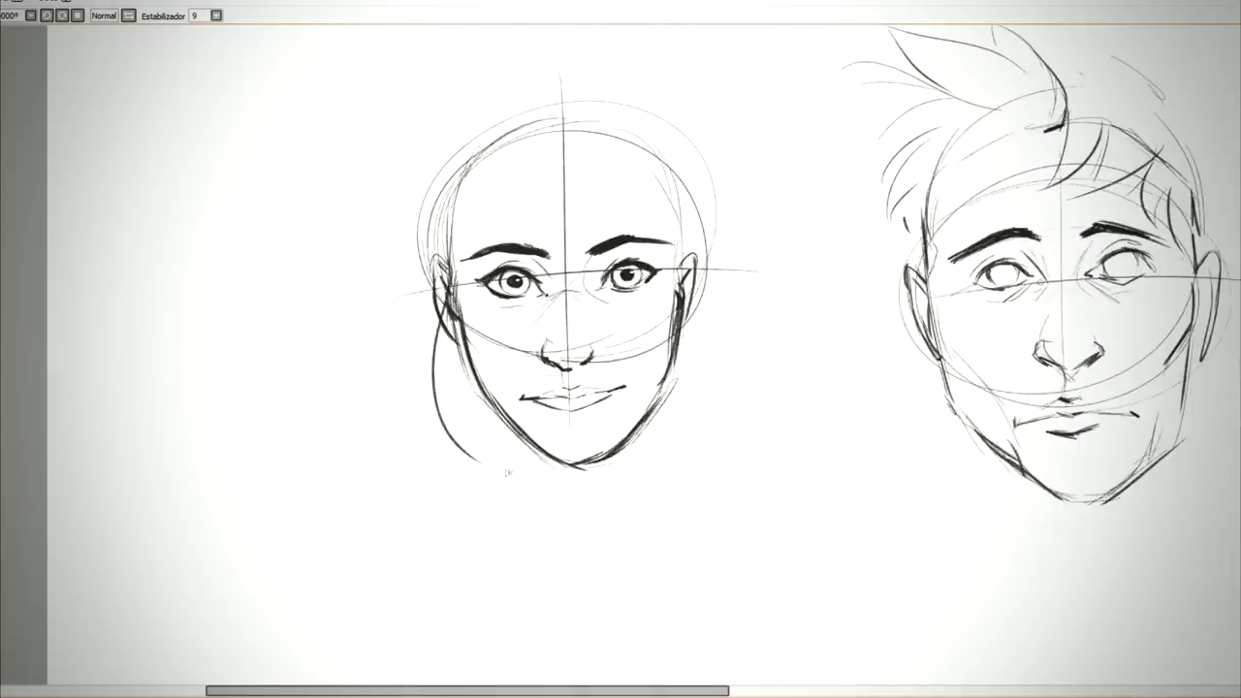
{"action": "left_click_drag", "start_coordinate": [454, 309], "coordinate": [477, 467]}
{"action": "left_click_drag", "start_coordinate": [679, 260], "coordinate": [711, 445]}
{"action": "left_click_drag", "start_coordinate": [695, 283], "coordinate": [710, 452]}
{"action": "left_click_drag", "start_coordinate": [711, 347], "coordinate": [669, 505]}
{"action": "scroll", "coordinate": [492, 232], "scroll_direction": "up", "scroll_amount": 2}
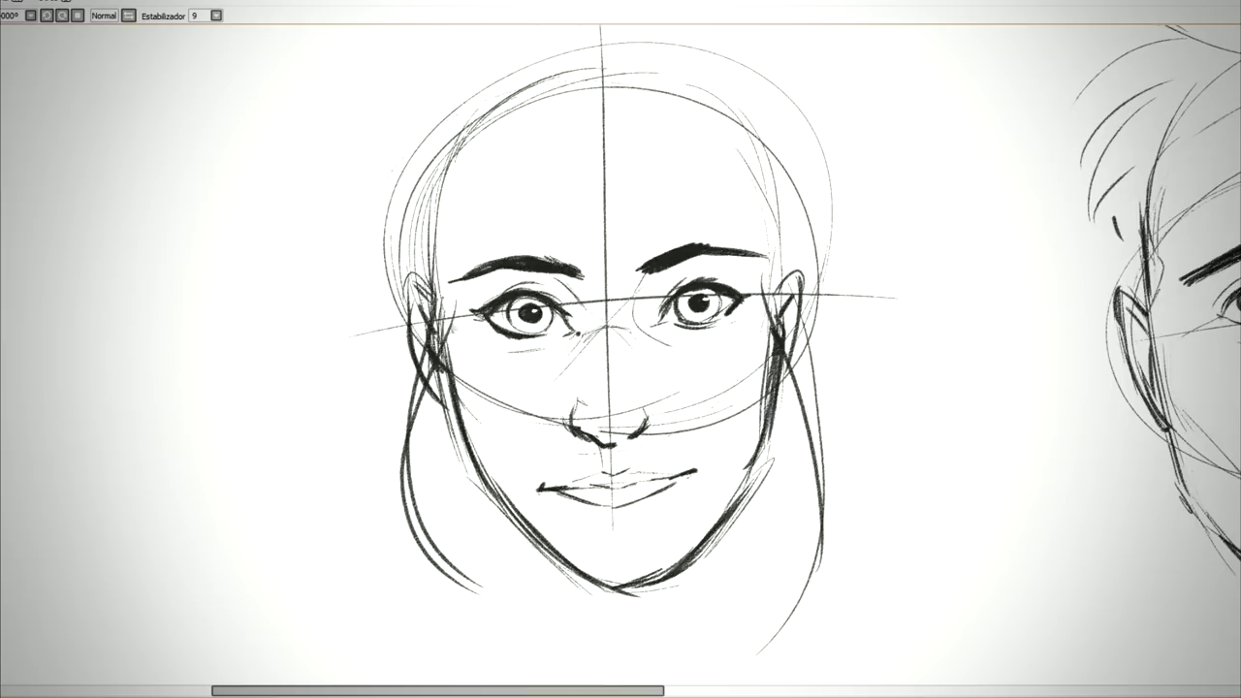
Step: Sketch the hairline and a side-swept fringe across the forehead, with strands toward both temples
{"action": "left_click_drag", "start_coordinate": [444, 200], "coordinate": [458, 291]}
{"action": "left_click_drag", "start_coordinate": [468, 165], "coordinate": [512, 244]}
{"action": "left_click_drag", "start_coordinate": [753, 165], "coordinate": [615, 339]}
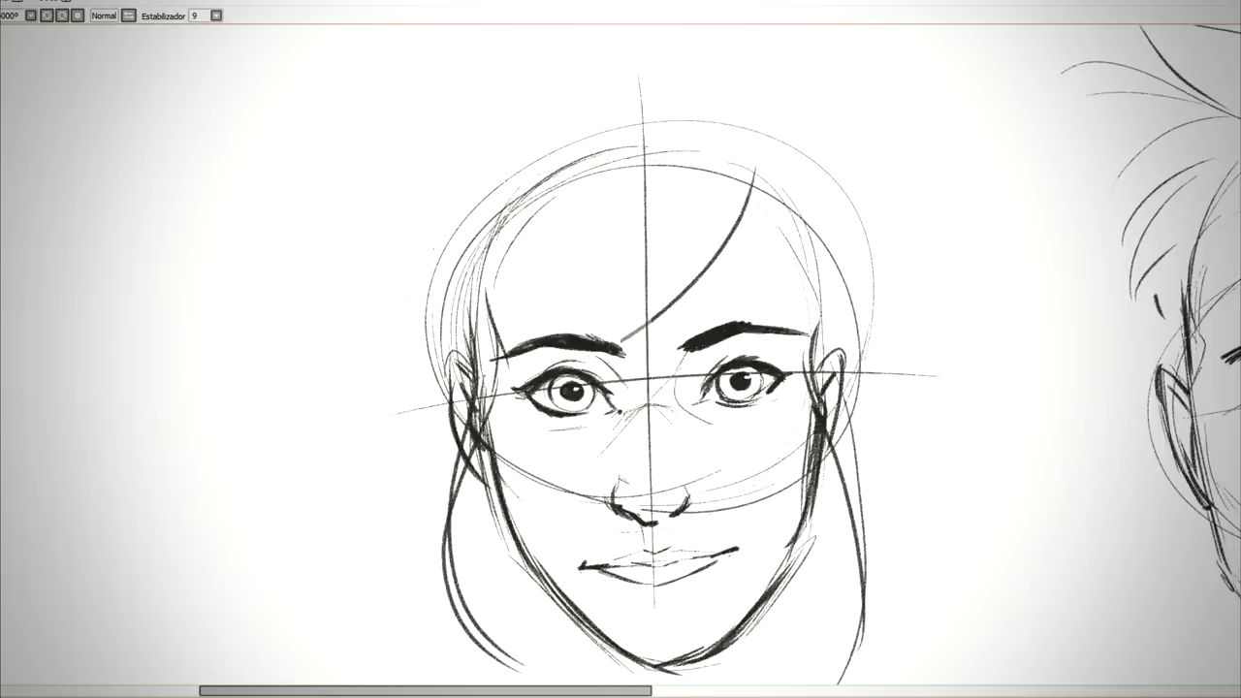
{"action": "mouse_move", "coordinate": [727, 182]}
{"action": "left_mouse_down"}
{"action": "mouse_move", "coordinate": [611, 345]}
{"action": "mouse_move", "coordinate": [622, 295]}
{"action": "mouse_move", "coordinate": [561, 334]}
{"action": "left_mouse_up"}
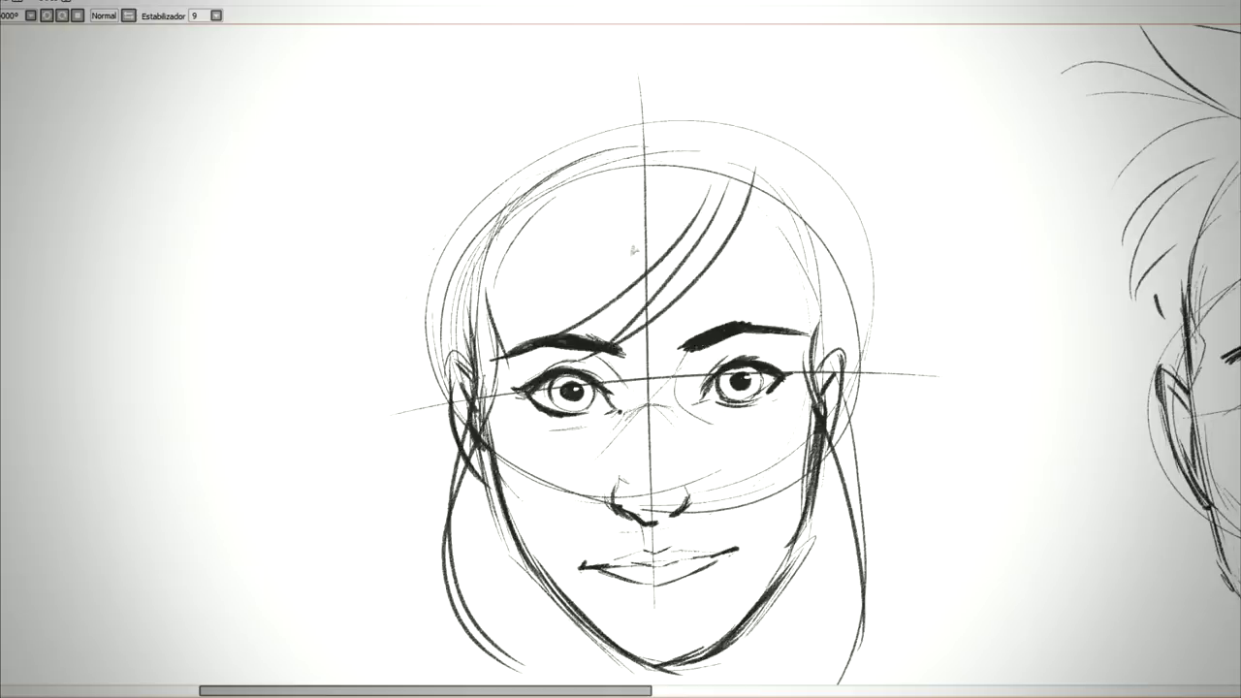
{"action": "left_click_drag", "start_coordinate": [539, 276], "coordinate": [483, 382]}
{"action": "left_click_drag", "start_coordinate": [469, 355], "coordinate": [458, 369]}
{"action": "left_click_drag", "start_coordinate": [454, 301], "coordinate": [463, 369]}
{"action": "mouse_move", "coordinate": [755, 189]}
{"action": "left_mouse_down"}
{"action": "mouse_move", "coordinate": [811, 375]}
{"action": "mouse_move", "coordinate": [827, 378]}
{"action": "left_mouse_up"}
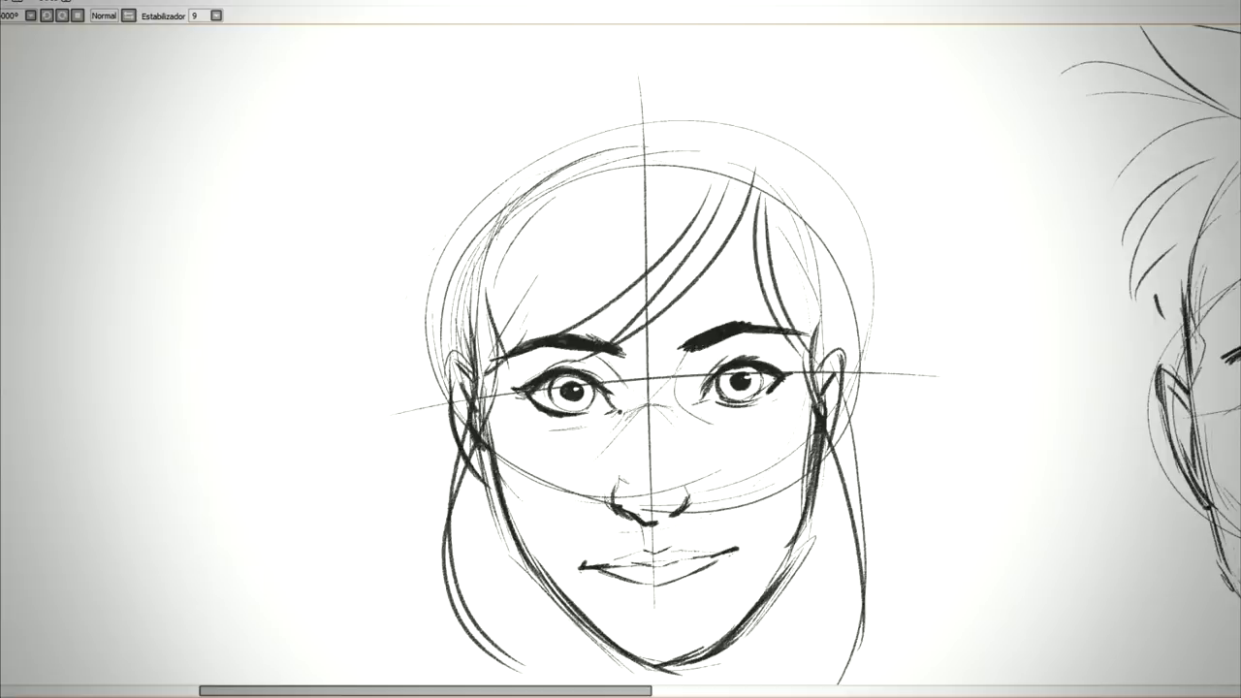
Step: Darken the hair strands along the left temple and outline the top of the hair above the skull
{"action": "left_click_drag", "start_coordinate": [467, 281], "coordinate": [462, 337]}
{"action": "left_click_drag", "start_coordinate": [470, 241], "coordinate": [466, 325]}
{"action": "left_click_drag", "start_coordinate": [467, 264], "coordinate": [456, 357]}
{"action": "left_click_drag", "start_coordinate": [463, 210], "coordinate": [452, 312]}
{"action": "left_click_drag", "start_coordinate": [469, 176], "coordinate": [452, 282]}
{"action": "mouse_move", "coordinate": [558, 108]}
{"action": "left_mouse_down"}
{"action": "mouse_move", "coordinate": [462, 206]}
{"action": "mouse_move", "coordinate": [665, 72]}
{"action": "mouse_move", "coordinate": [667, 87]}
{"action": "left_mouse_up"}
Step: Outline the right side of the hair and add outer wavy locks falling on both sides
{"action": "scroll", "coordinate": [759, 120], "scroll_direction": "down", "scroll_amount": 2}
{"action": "left_click_drag", "start_coordinate": [768, 107], "coordinate": [805, 195]}
{"action": "mouse_move", "coordinate": [794, 153]}
{"action": "left_mouse_down"}
{"action": "mouse_move", "coordinate": [864, 433]}
{"action": "mouse_move", "coordinate": [815, 539]}
{"action": "left_mouse_up"}
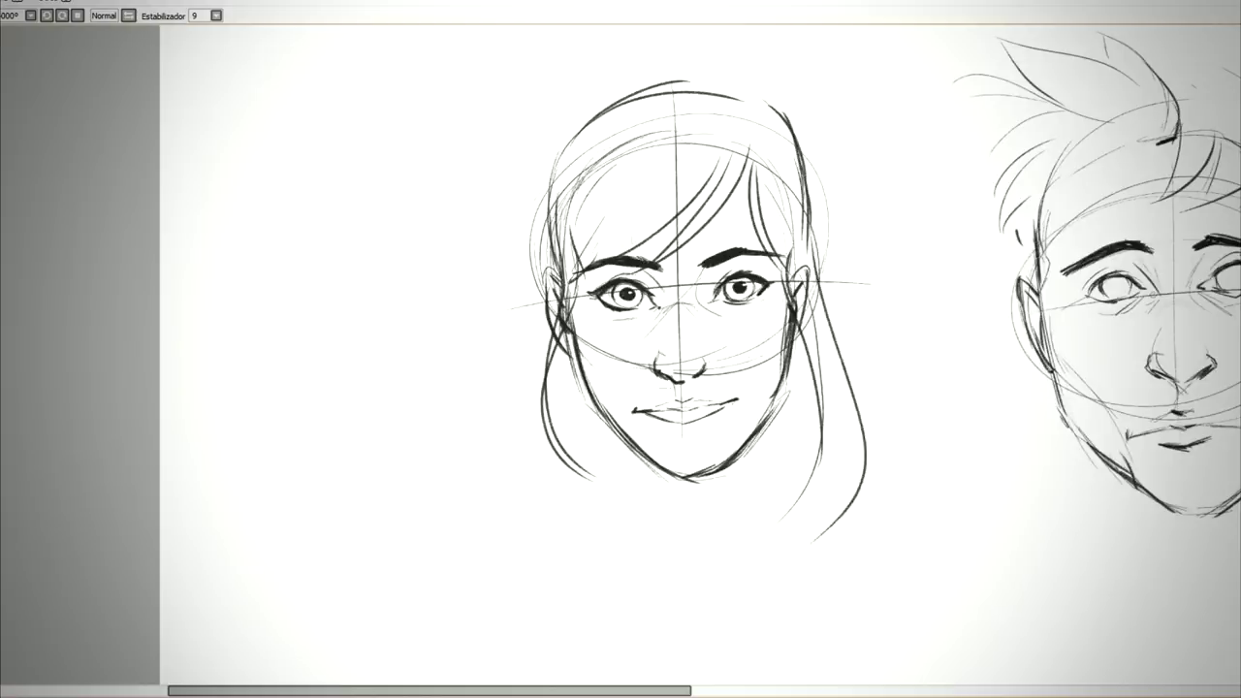
{"action": "mouse_move", "coordinate": [602, 122]}
{"action": "left_mouse_down"}
{"action": "mouse_move", "coordinate": [534, 233]}
{"action": "mouse_move", "coordinate": [531, 479]}
{"action": "left_mouse_up"}
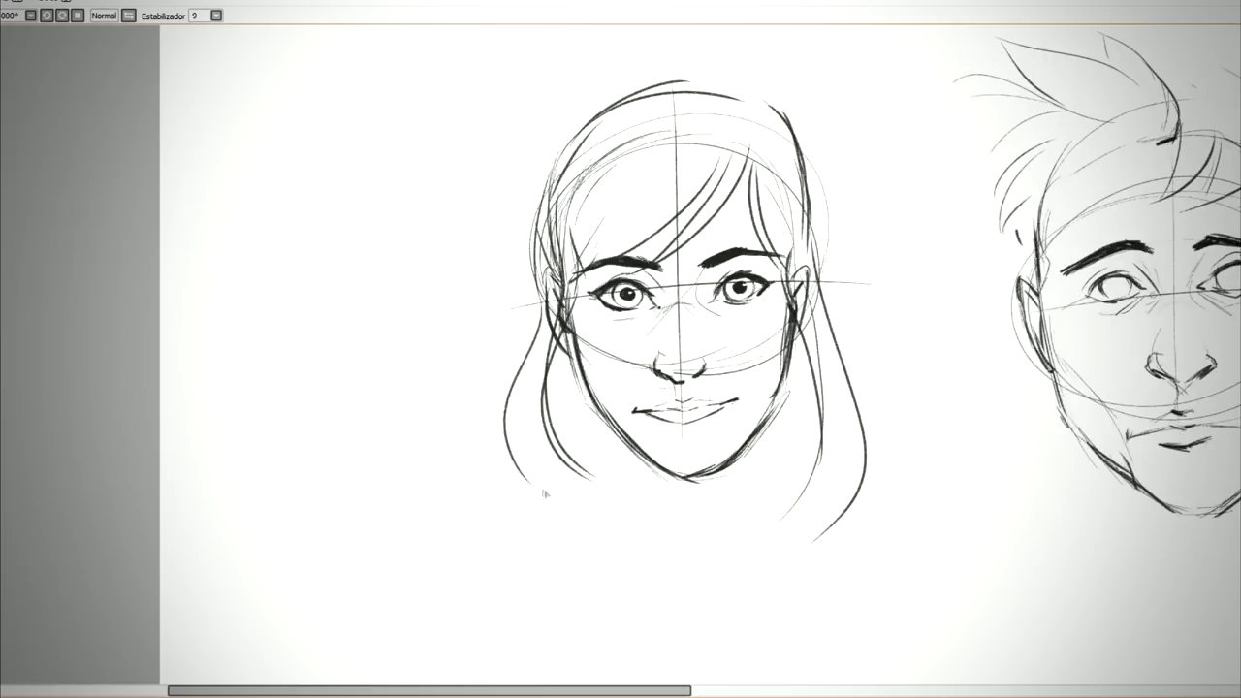
Step: Draw both sides of the neck down from the jaw
{"action": "scroll", "coordinate": [679, 291], "scroll_direction": "up", "scroll_amount": 3}
{"action": "left_click_drag", "start_coordinate": [456, 367], "coordinate": [485, 479]}
{"action": "left_click_drag", "start_coordinate": [719, 332], "coordinate": [690, 519]}
{"action": "left_click_drag", "start_coordinate": [471, 376], "coordinate": [491, 582]}
{"action": "scroll", "coordinate": [621, 349], "scroll_direction": "down", "scroll_amount": 3}
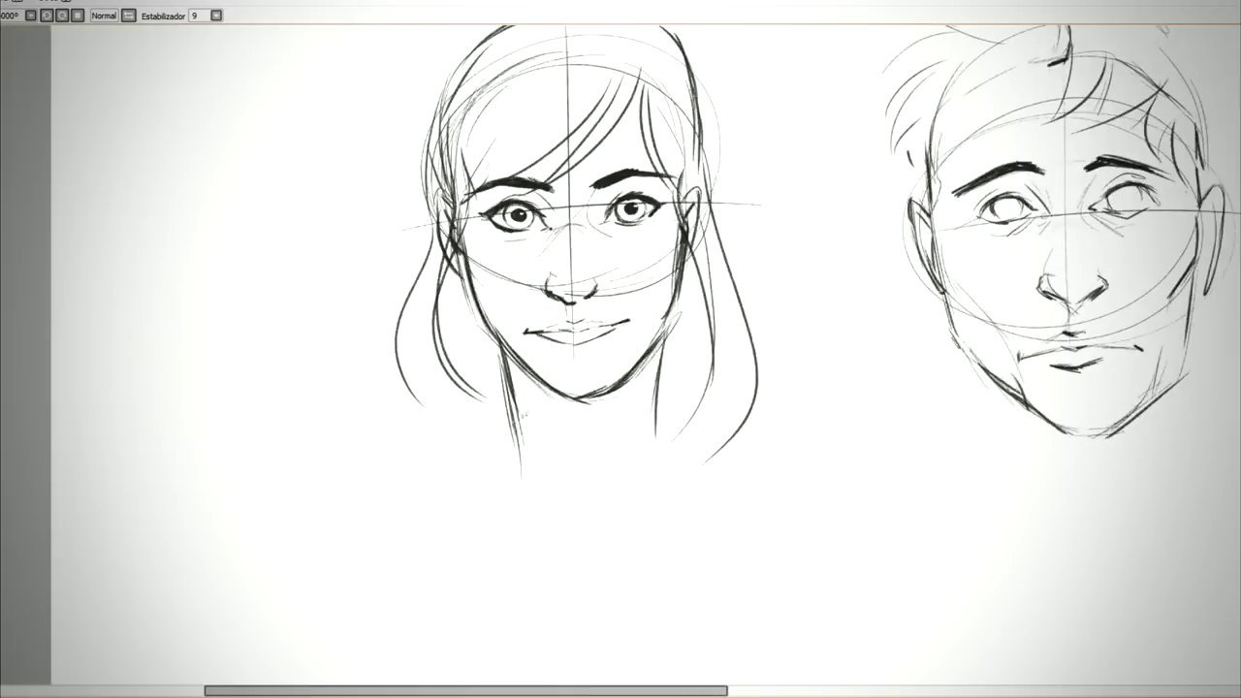
{"action": "left_click_drag", "start_coordinate": [522, 478], "coordinate": [368, 500]}
{"action": "left_click_drag", "start_coordinate": [646, 462], "coordinate": [840, 465]}
{"action": "key", "text": "ctrl+z"}
{"action": "key", "text": "ctrl+z"}
Step: Draw the sloping shoulder lines from the neck on both sides and the collarbone lines beneath them
{"action": "left_click_drag", "start_coordinate": [511, 433], "coordinate": [419, 483]}
{"action": "left_click_drag", "start_coordinate": [658, 417], "coordinate": [777, 476]}
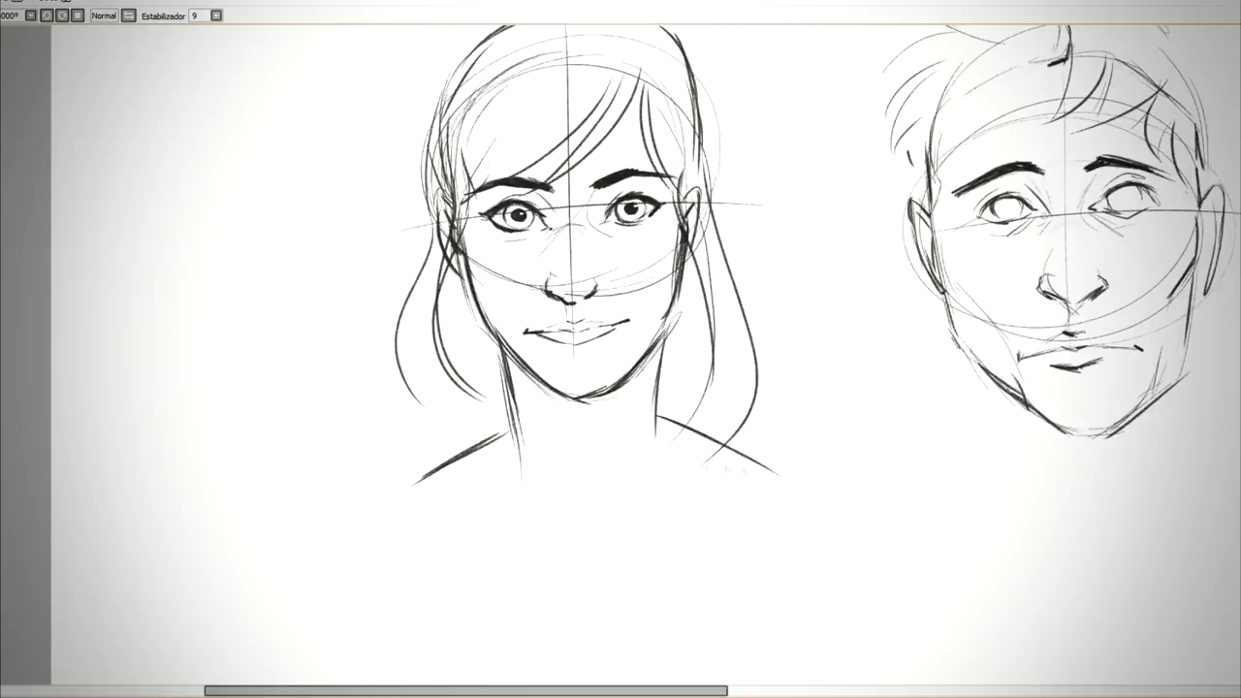
{"action": "left_click_drag", "start_coordinate": [405, 492], "coordinate": [549, 499]}
{"action": "left_click_drag", "start_coordinate": [685, 485], "coordinate": [776, 492]}
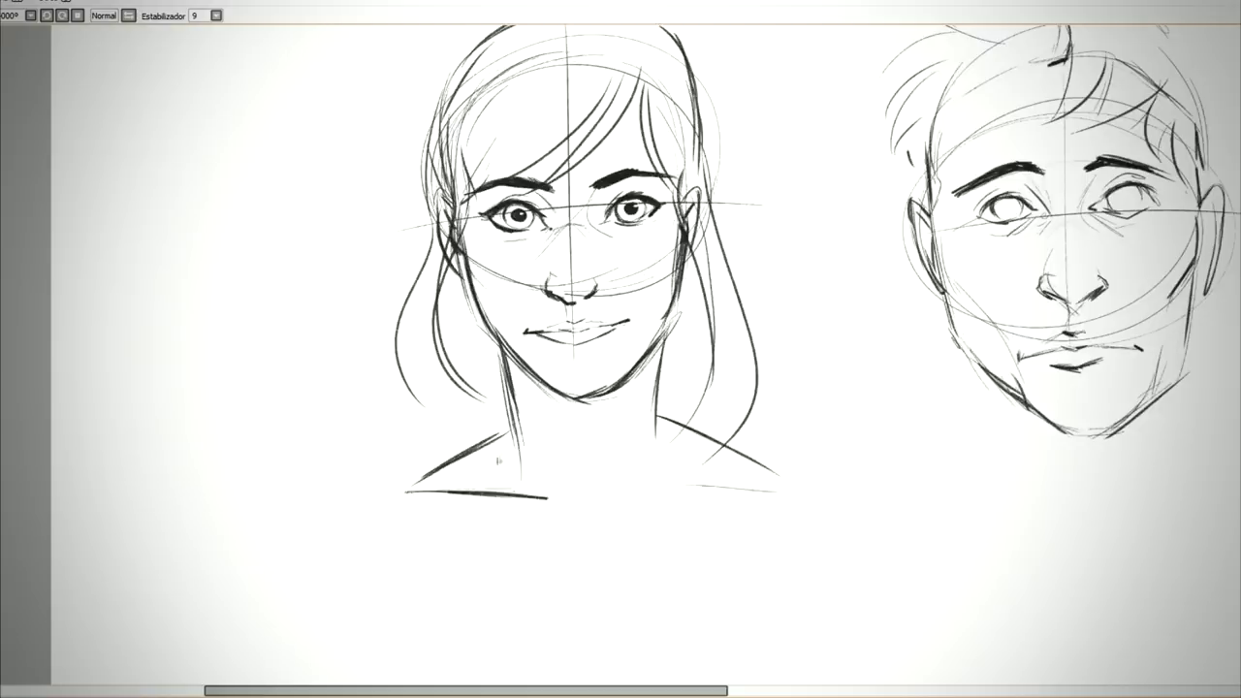
Step: Sketch round guides at both shoulder ends and angle the inner collarbone ends into the notch below the neck
{"action": "left_click_drag", "start_coordinate": [849, 516], "coordinate": [777, 507]}
{"action": "left_click_drag", "start_coordinate": [547, 496], "coordinate": [572, 520]}
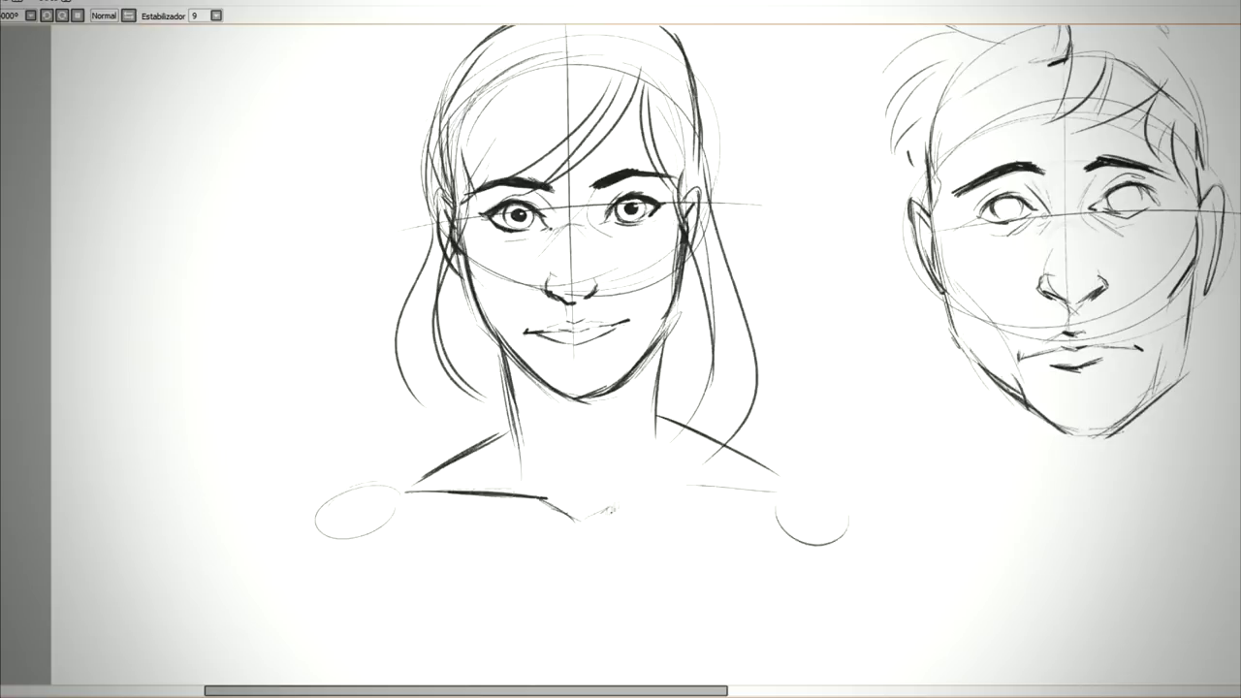
{"action": "scroll", "coordinate": [539, 396], "scroll_direction": "up", "scroll_amount": 1}
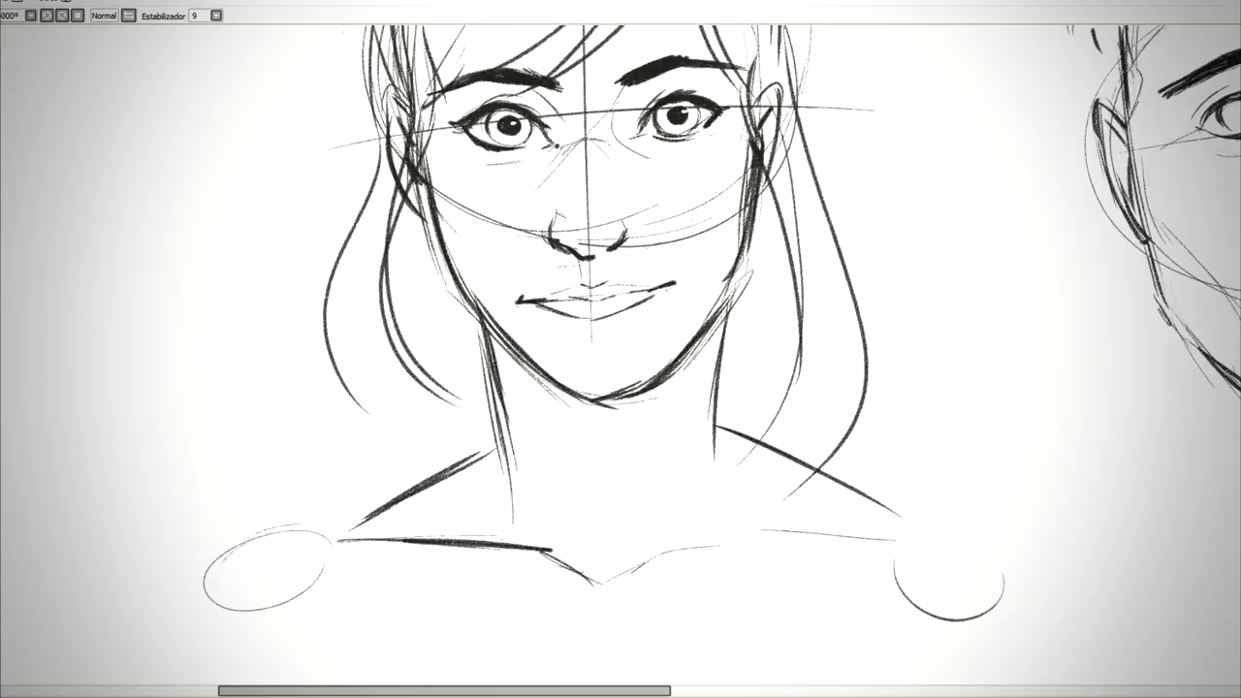
Step: Add the diagonal neck muscle lines and a short throat line down to the notch between the collarbones
{"action": "left_click_drag", "start_coordinate": [526, 379], "coordinate": [565, 487]}
{"action": "left_click_drag", "start_coordinate": [693, 347], "coordinate": [656, 450]}
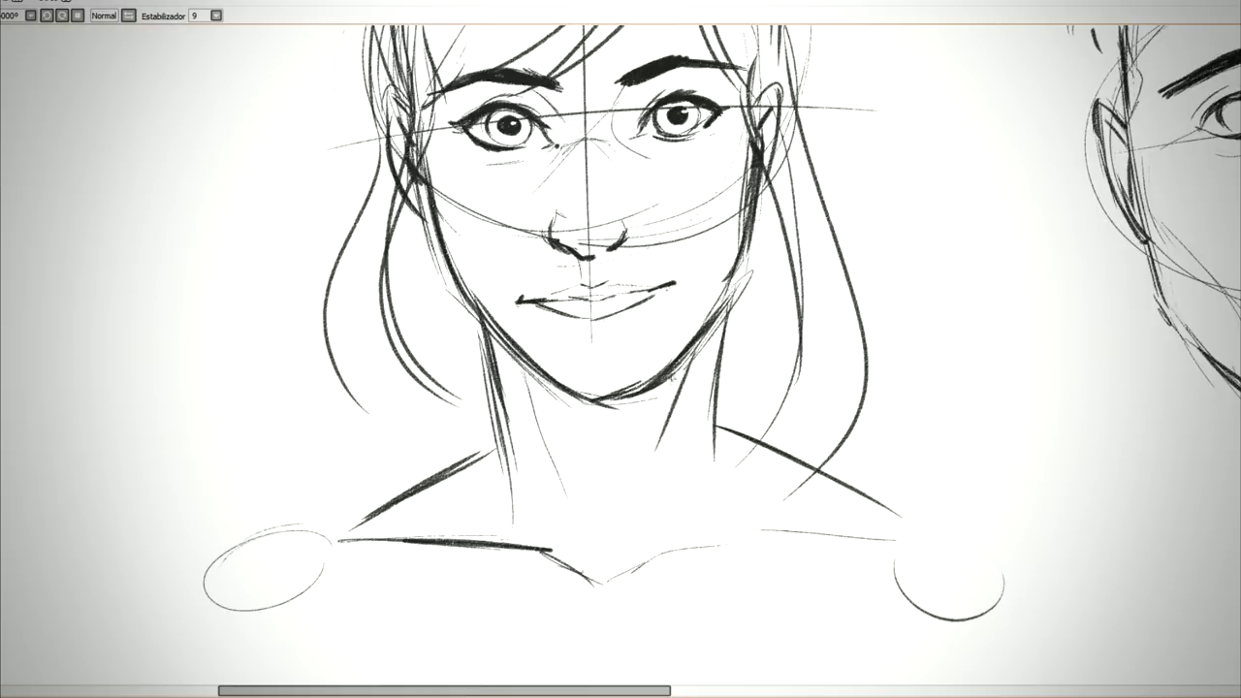
{"action": "left_click_drag", "start_coordinate": [580, 526], "coordinate": [606, 572]}
{"action": "scroll", "coordinate": [611, 356], "scroll_direction": "down", "scroll_amount": 2}
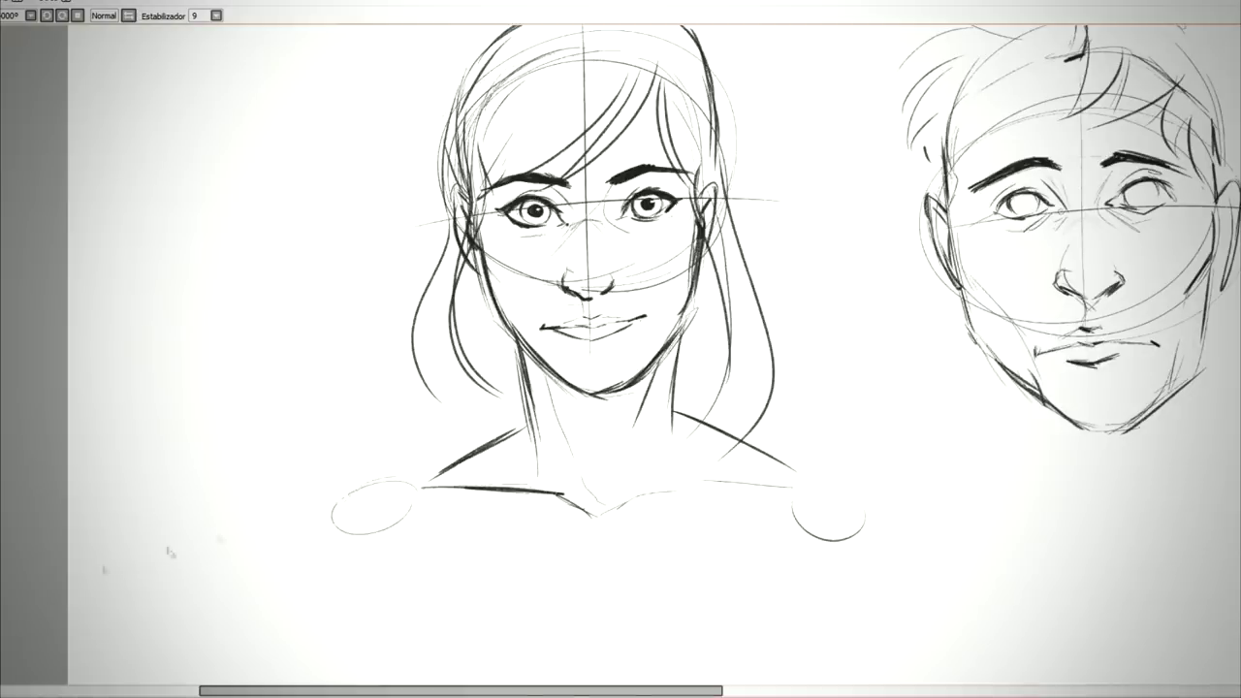
Step: Erase the round guides at both shoulder ends
{"action": "left_click_drag", "start_coordinate": [339, 514], "coordinate": [397, 504]}
{"action": "mouse_move", "coordinate": [800, 504]}
{"action": "left_mouse_down"}
{"action": "mouse_move", "coordinate": [831, 512]}
{"action": "mouse_move", "coordinate": [821, 543]}
{"action": "left_mouse_up"}
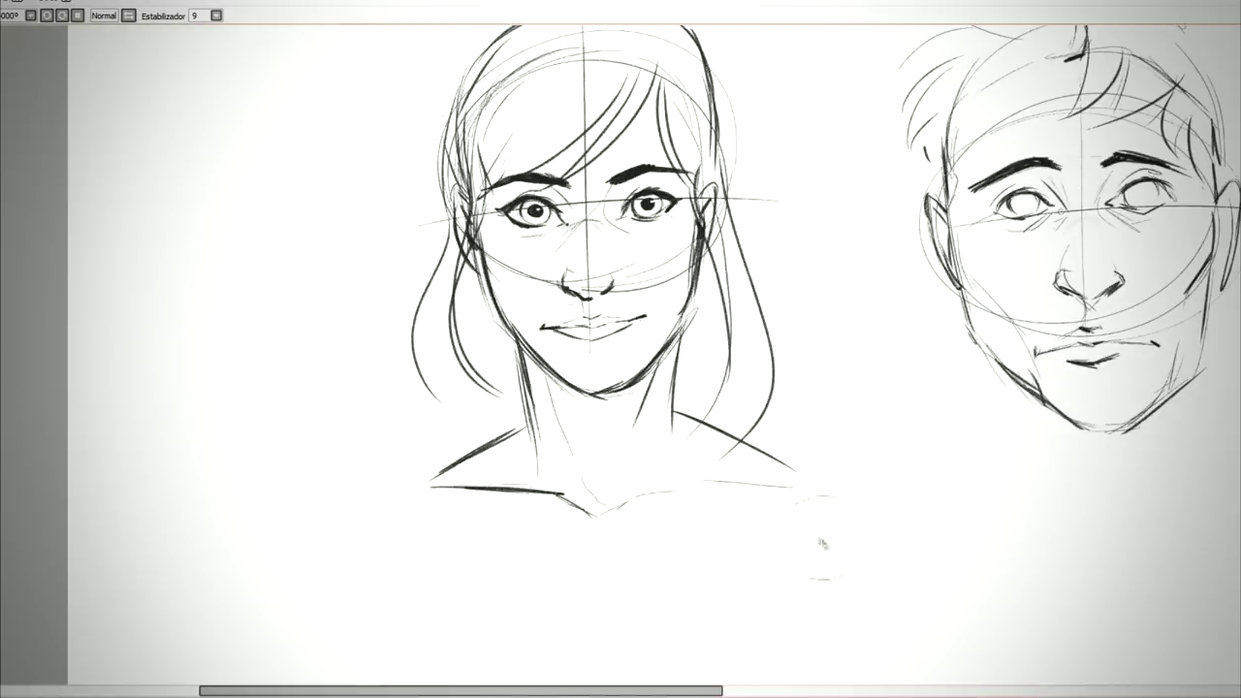
Step: Add an inner hair strand beside the left of the neck and hatch the shadow under the chin
{"action": "scroll", "coordinate": [671, 347], "scroll_direction": "up", "scroll_amount": 1}
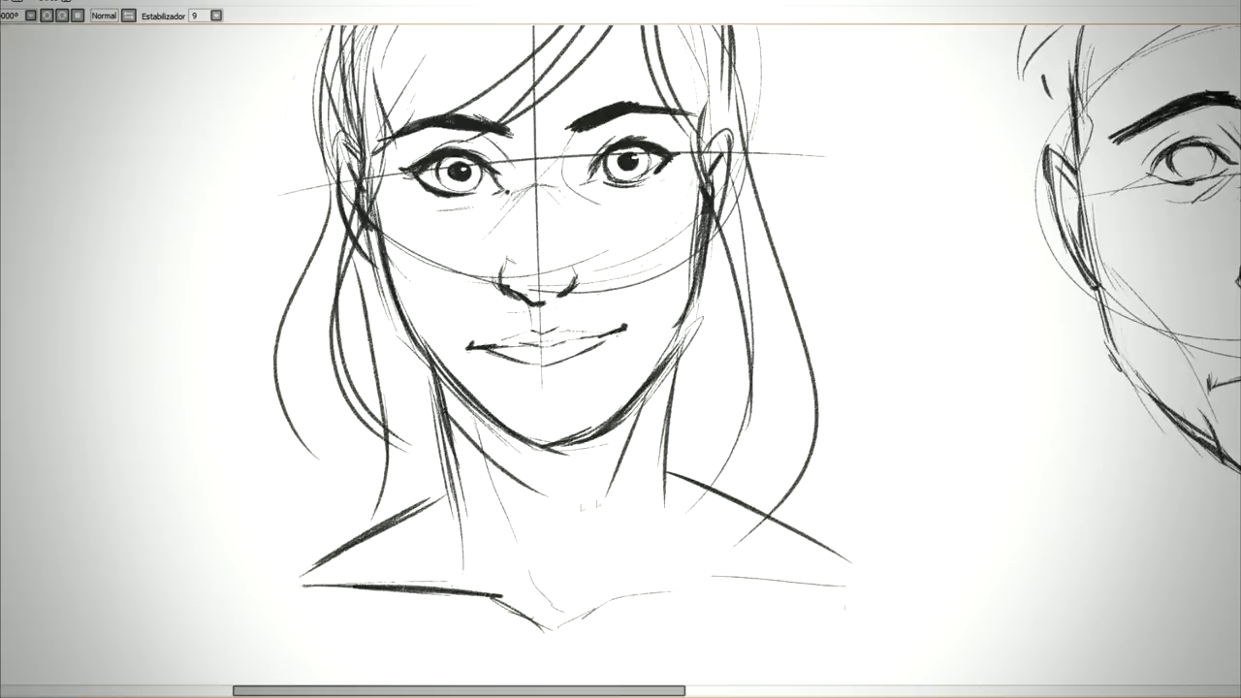
{"action": "mouse_move", "coordinate": [446, 388]}
{"action": "left_mouse_down"}
{"action": "mouse_move", "coordinate": [514, 475]}
{"action": "mouse_move", "coordinate": [548, 485]}
{"action": "mouse_move", "coordinate": [582, 475]}
{"action": "mouse_move", "coordinate": [640, 419]}
{"action": "left_mouse_up"}
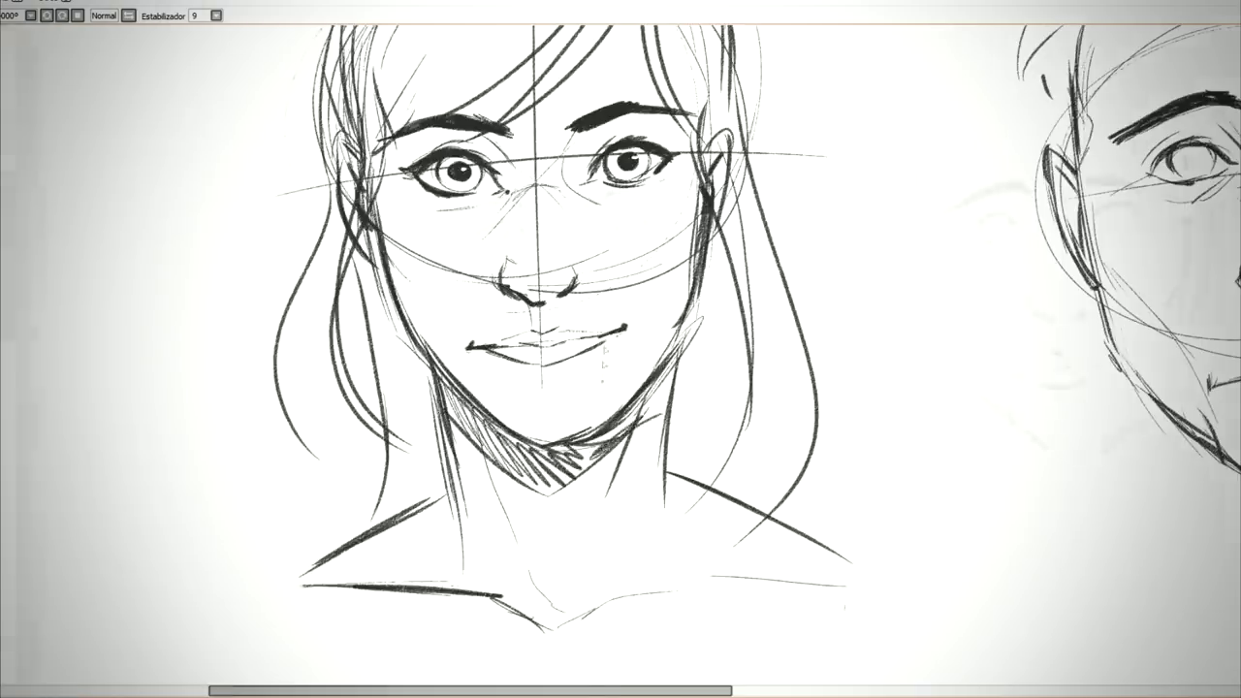
{"action": "scroll", "coordinate": [590, 340], "scroll_direction": "down", "scroll_amount": 1}
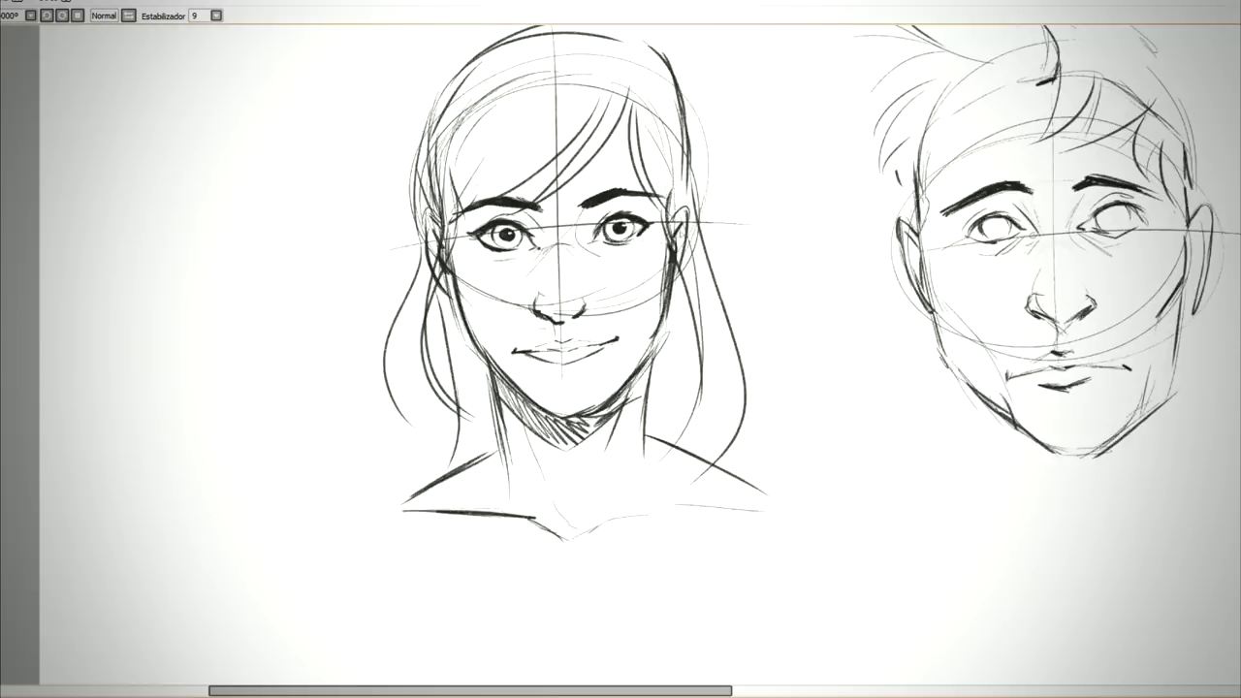
Step: Extend both shoulder slopes into outer shoulder contours and add a short stroke beyond the left shoulder
{"action": "scroll", "coordinate": [812, 295], "scroll_direction": "up", "scroll_amount": 1}
{"action": "mouse_move", "coordinate": [432, 510]}
{"action": "left_mouse_down"}
{"action": "mouse_move", "coordinate": [353, 545]}
{"action": "mouse_move", "coordinate": [348, 563]}
{"action": "left_mouse_up"}
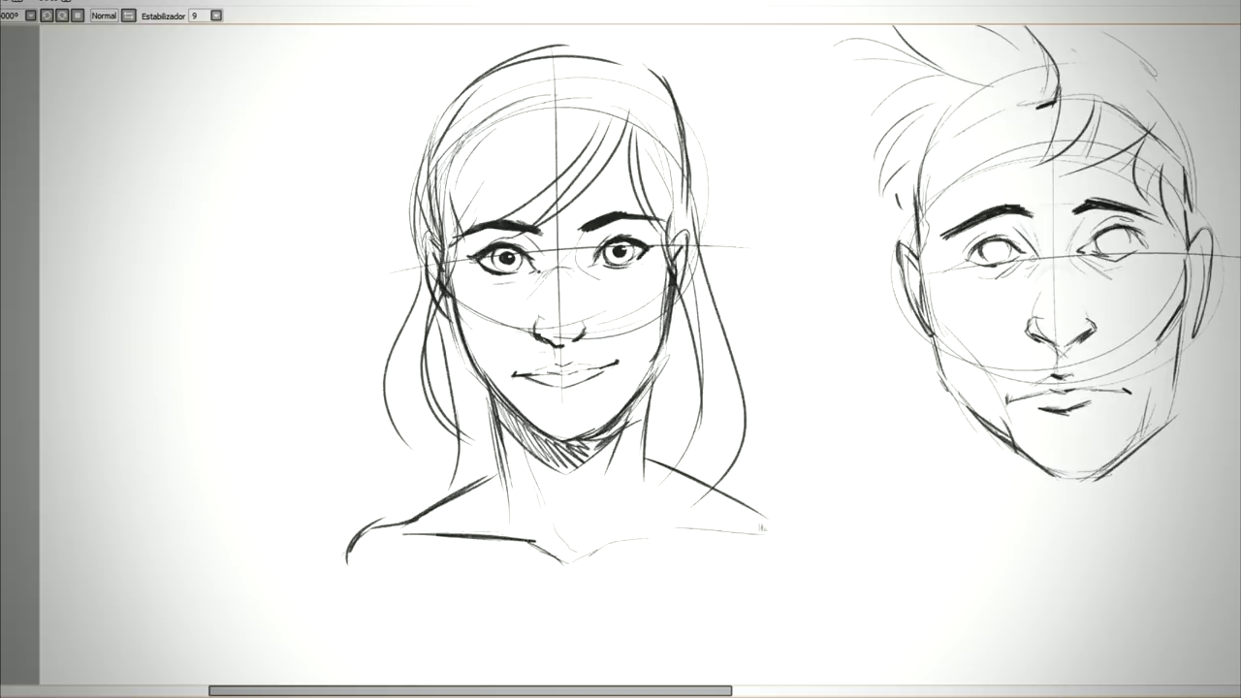
{"action": "left_click_drag", "start_coordinate": [732, 506], "coordinate": [811, 530]}
{"action": "scroll", "coordinate": [371, 454], "scroll_direction": "down", "scroll_amount": 5}
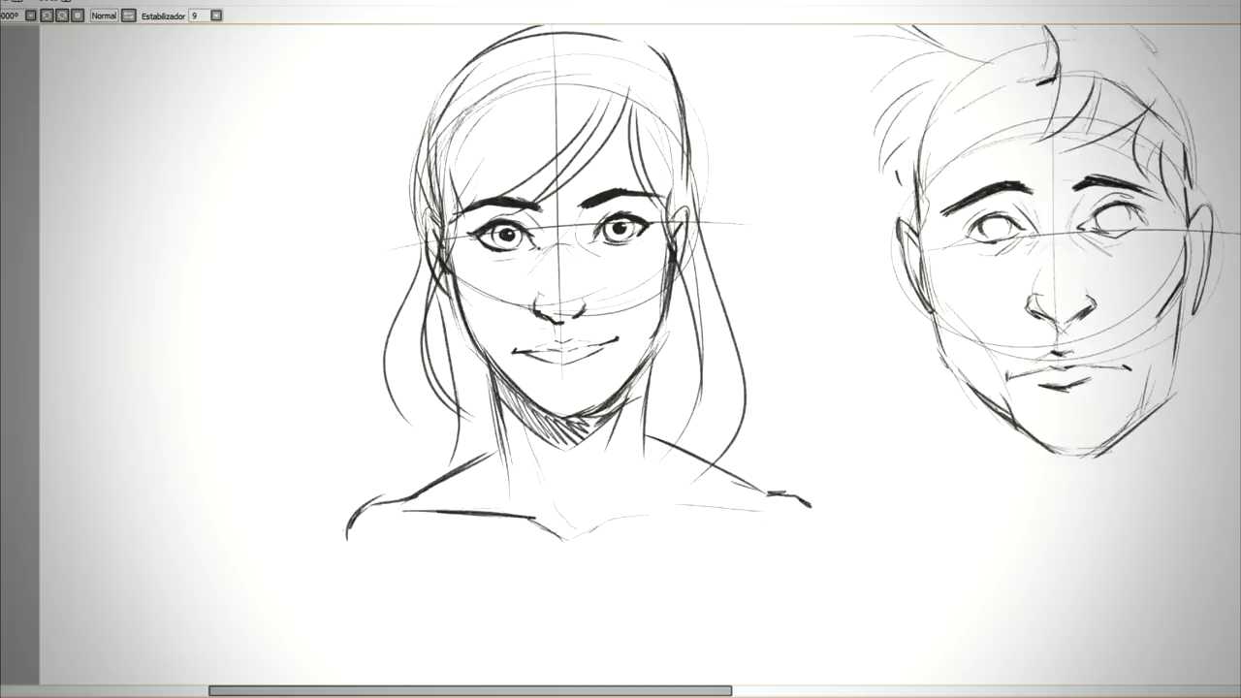
{"action": "left_click_drag", "start_coordinate": [357, 421], "coordinate": [317, 444]}
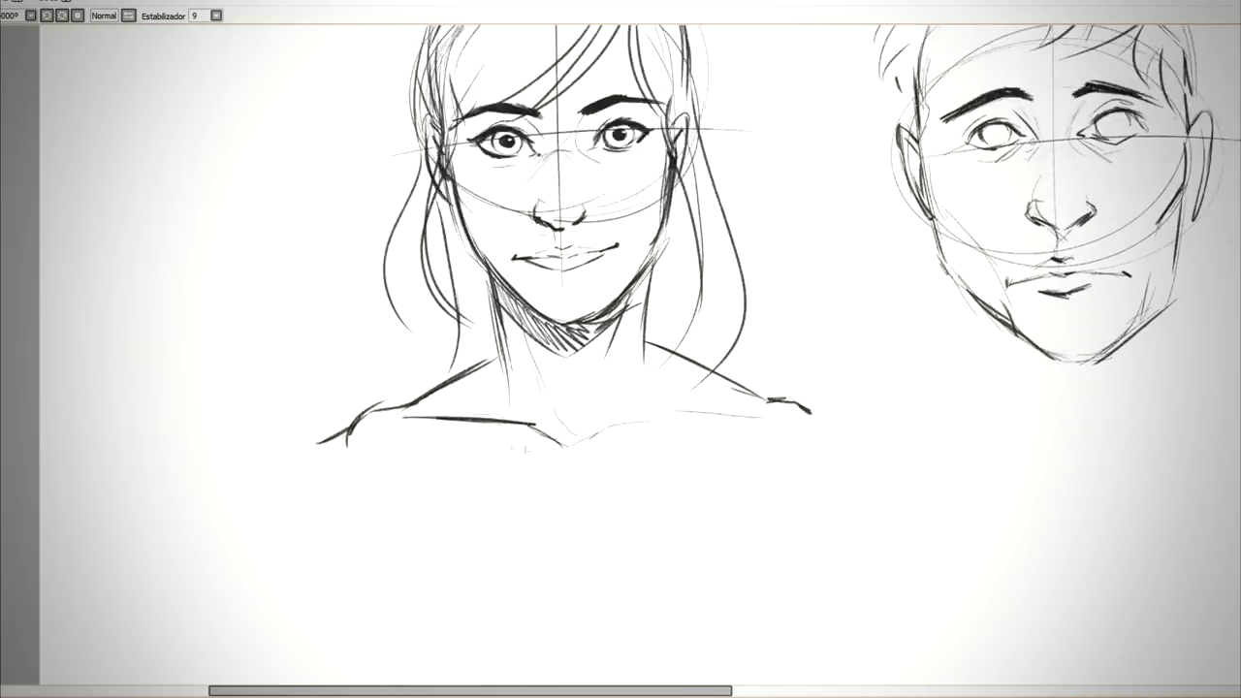
{"action": "scroll", "coordinate": [621, 349], "scroll_direction": "down", "scroll_amount": 2}
{"action": "scroll", "coordinate": [620, 349], "scroll_direction": "up", "scroll_amount": 1}
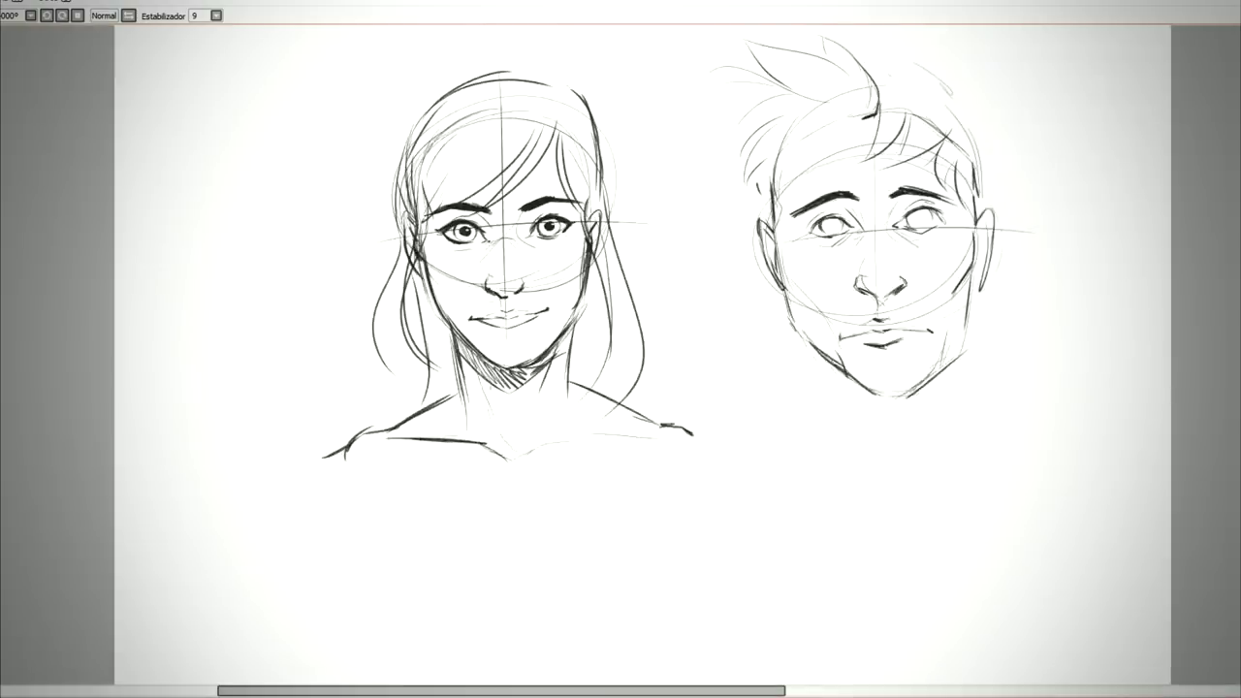
Step: Connect the woman's left shoulder slope to her neck, darken the right neck edge and curve in the right collarbone
{"action": "scroll", "coordinate": [521, 390], "scroll_direction": "up", "scroll_amount": 1}
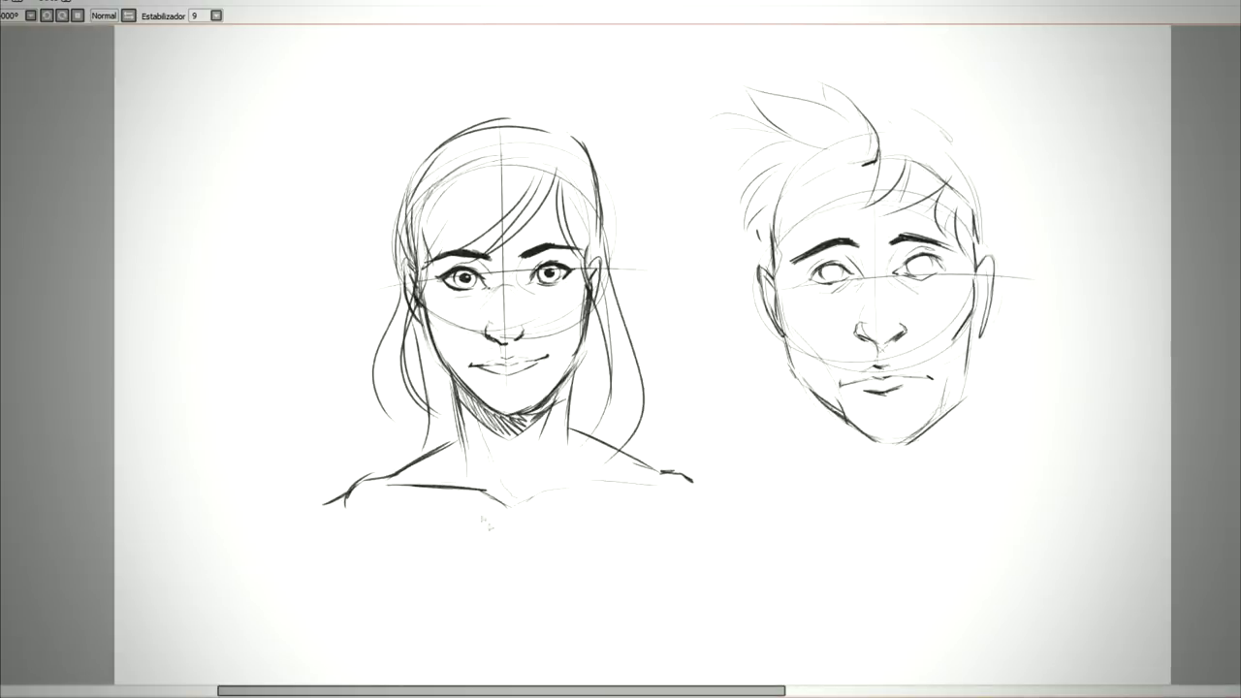
{"action": "scroll", "coordinate": [478, 530], "scroll_direction": "up", "scroll_amount": 3}
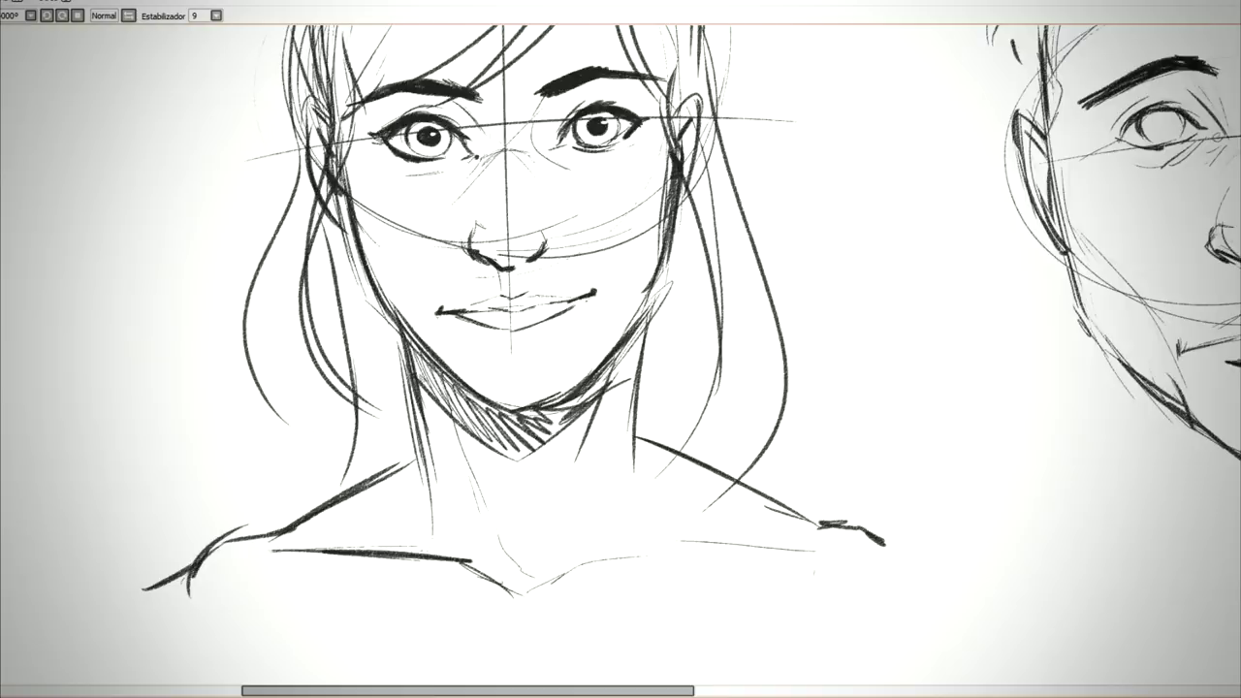
{"action": "left_click_drag", "start_coordinate": [419, 438], "coordinate": [385, 470]}
{"action": "left_click_drag", "start_coordinate": [648, 338], "coordinate": [636, 439]}
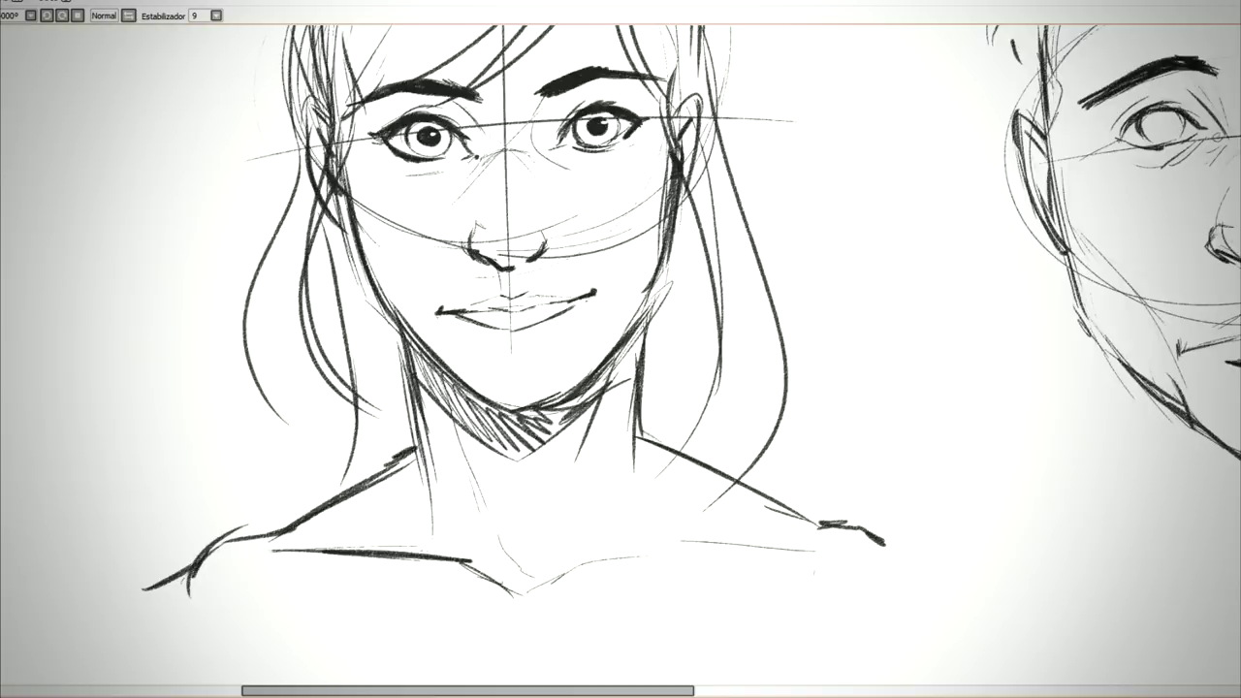
{"action": "scroll", "coordinate": [626, 446], "scroll_direction": "down", "scroll_amount": 2}
{"action": "mouse_move", "coordinate": [573, 544]}
{"action": "left_mouse_down"}
{"action": "mouse_move", "coordinate": [677, 505]}
{"action": "mouse_move", "coordinate": [615, 542]}
{"action": "mouse_move", "coordinate": [737, 511]}
{"action": "left_mouse_up"}
{"action": "scroll", "coordinate": [679, 495], "scroll_direction": "down", "scroll_amount": 2}
{"action": "scroll", "coordinate": [582, 465], "scroll_direction": "down", "scroll_amount": 3}
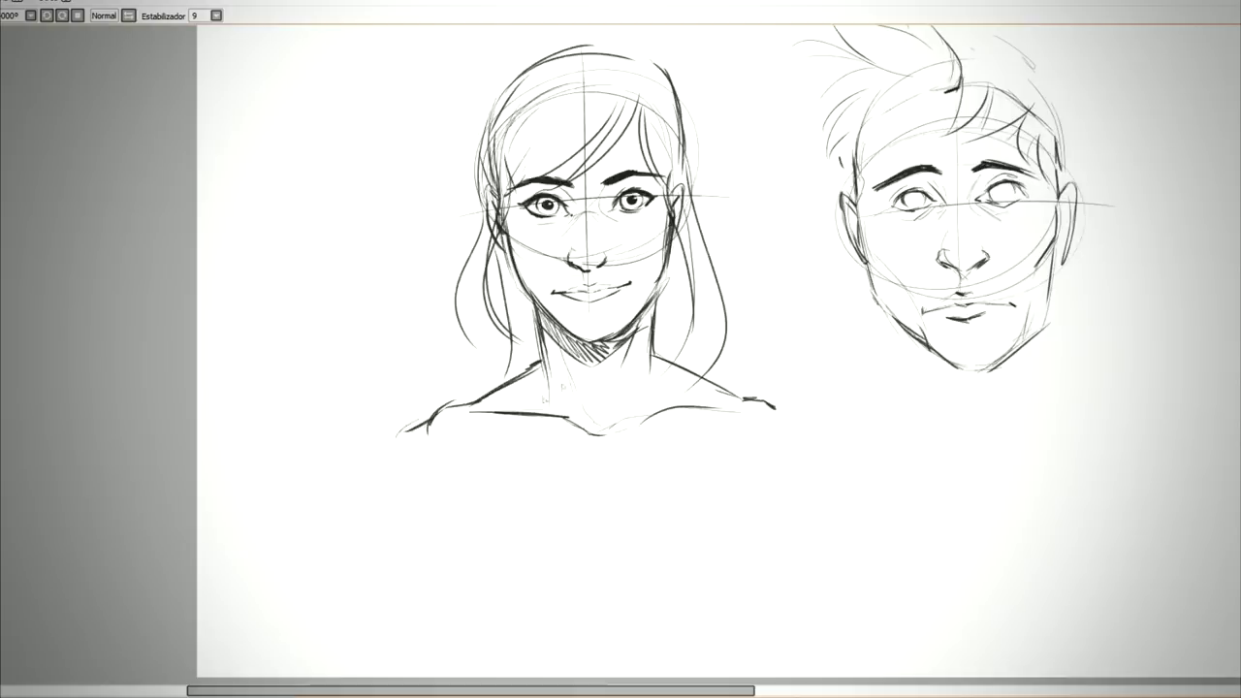
Step: Try to outline the woman's upper chest with an armpit stroke and two wide curves below the collarbones
{"action": "left_click_drag", "start_coordinate": [425, 474], "coordinate": [433, 492]}
{"action": "scroll", "coordinate": [451, 485], "scroll_direction": "down", "scroll_amount": 3}
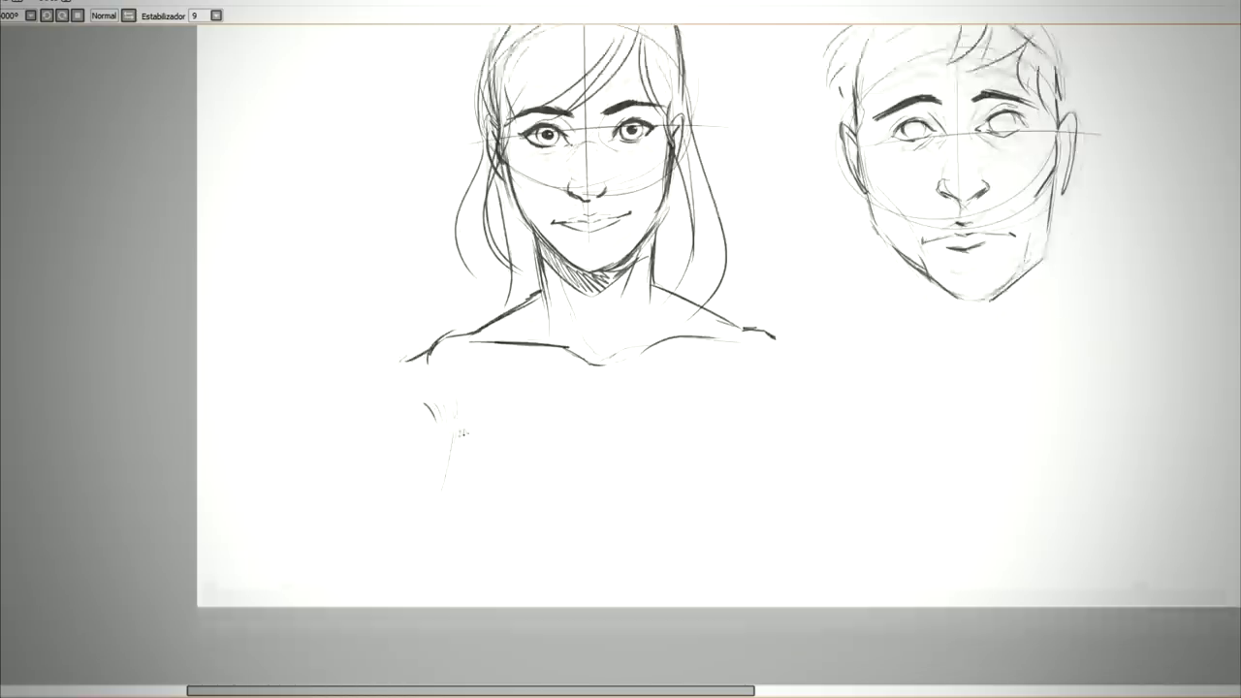
{"action": "left_click_drag", "start_coordinate": [472, 343], "coordinate": [510, 455]}
{"action": "left_click_drag", "start_coordinate": [769, 340], "coordinate": [737, 451]}
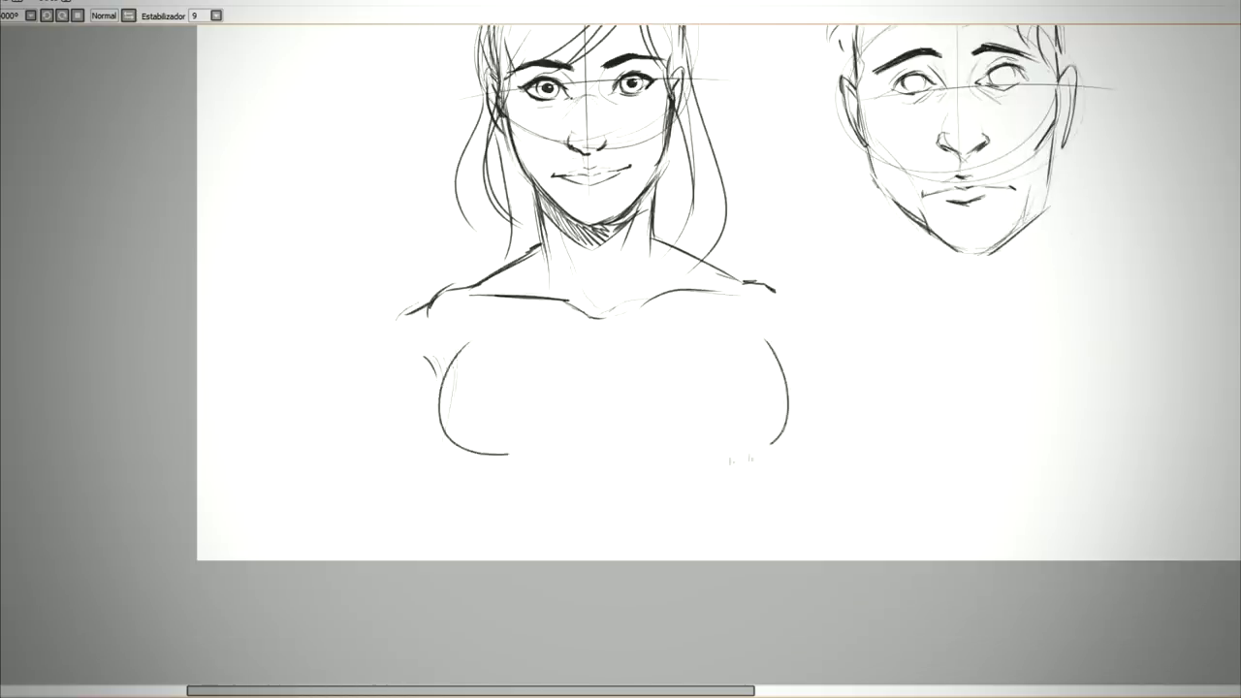
{"action": "left_click_drag", "start_coordinate": [737, 451], "coordinate": [654, 462]}
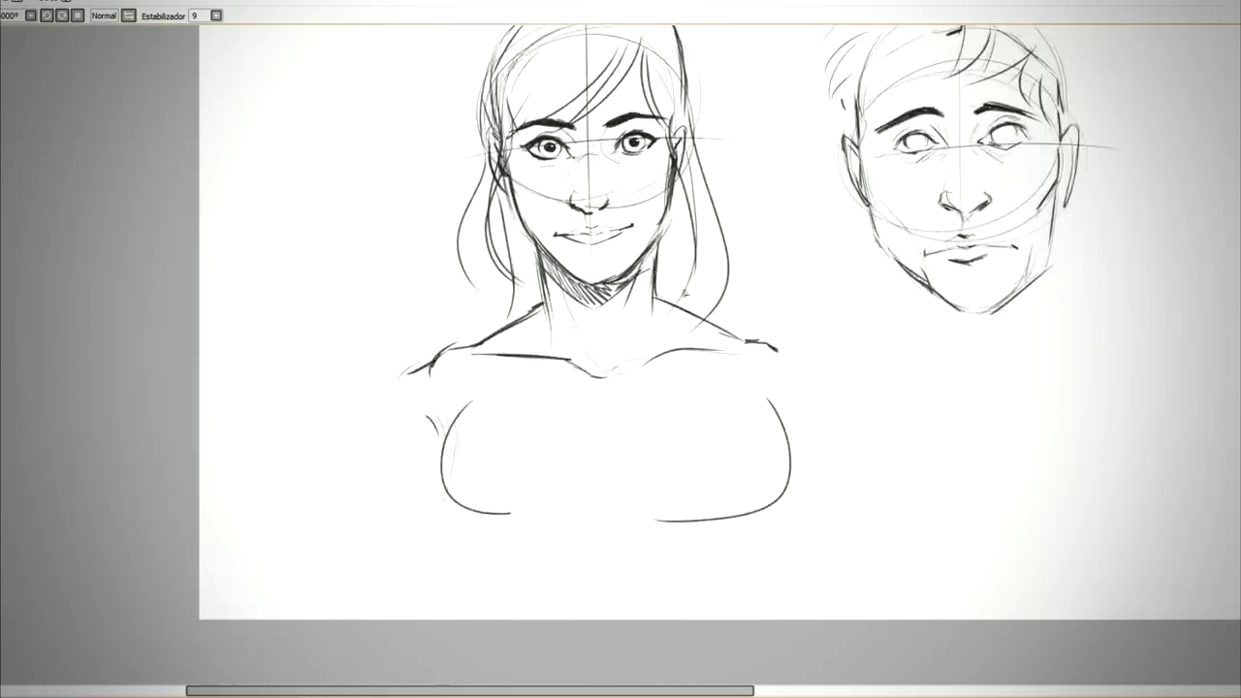
{"action": "key", "text": "ctrl+z"}
{"action": "key", "text": "ctrl+z"}
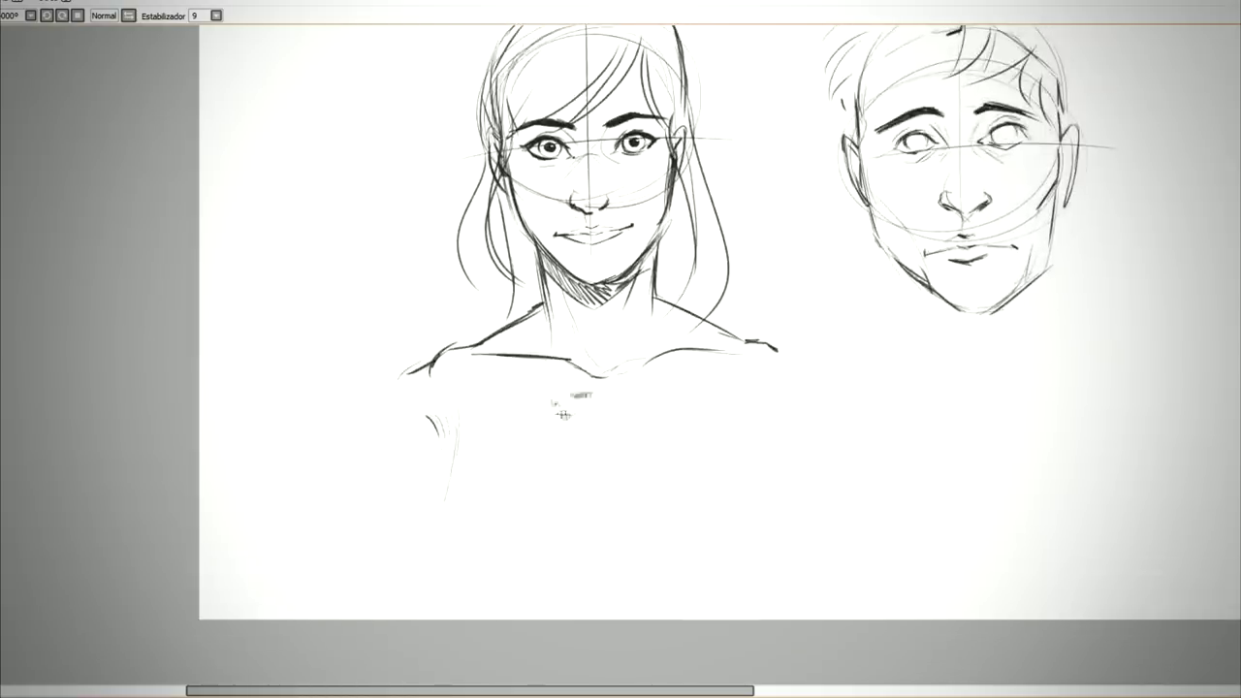
Step: Try to sketch the woman's chest as two separate rounded forms below the collarbones and undo the strokes
{"action": "left_click_drag", "start_coordinate": [445, 532], "coordinate": [469, 469]}
{"action": "left_click_drag", "start_coordinate": [476, 592], "coordinate": [526, 600]}
{"action": "left_click_drag", "start_coordinate": [742, 451], "coordinate": [718, 574]}
{"action": "mouse_move", "coordinate": [572, 563]}
{"action": "left_mouse_down"}
{"action": "mouse_move", "coordinate": [493, 593]}
{"action": "mouse_move", "coordinate": [506, 590]}
{"action": "left_mouse_up"}
{"action": "left_click_drag", "start_coordinate": [654, 560], "coordinate": [696, 590]}
{"action": "scroll", "coordinate": [605, 450], "scroll_direction": "down", "scroll_amount": 3}
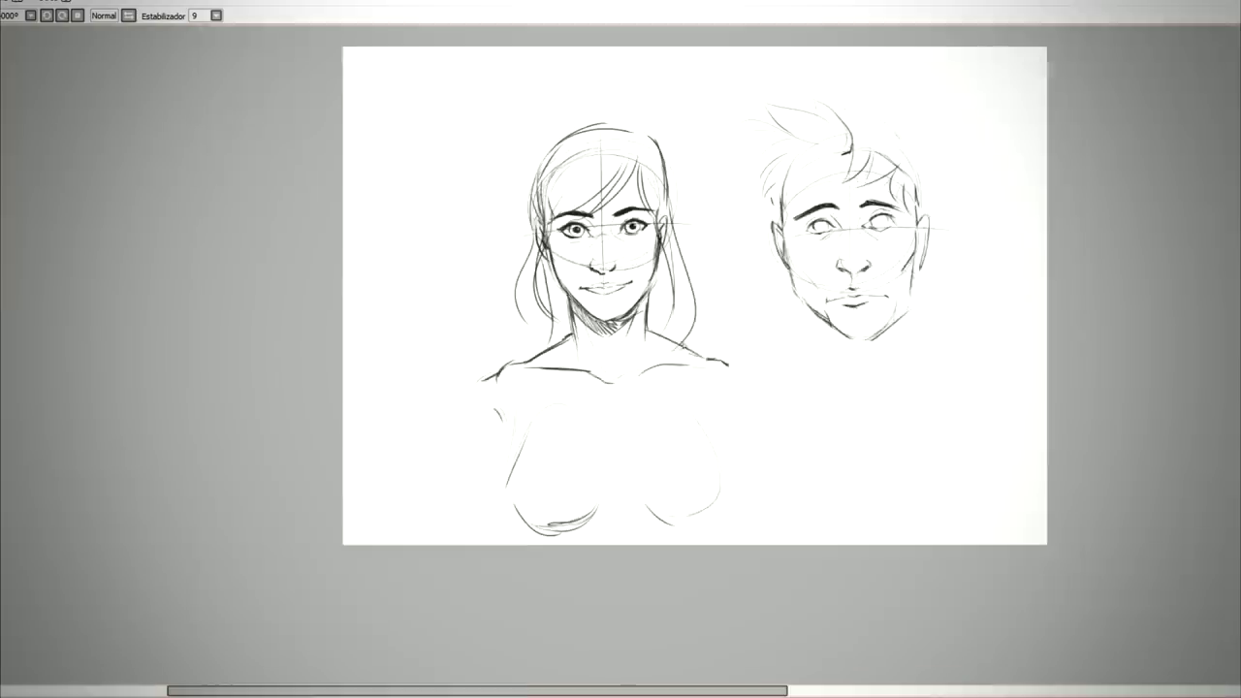
{"action": "scroll", "coordinate": [658, 389], "scroll_direction": "up", "scroll_amount": 3}
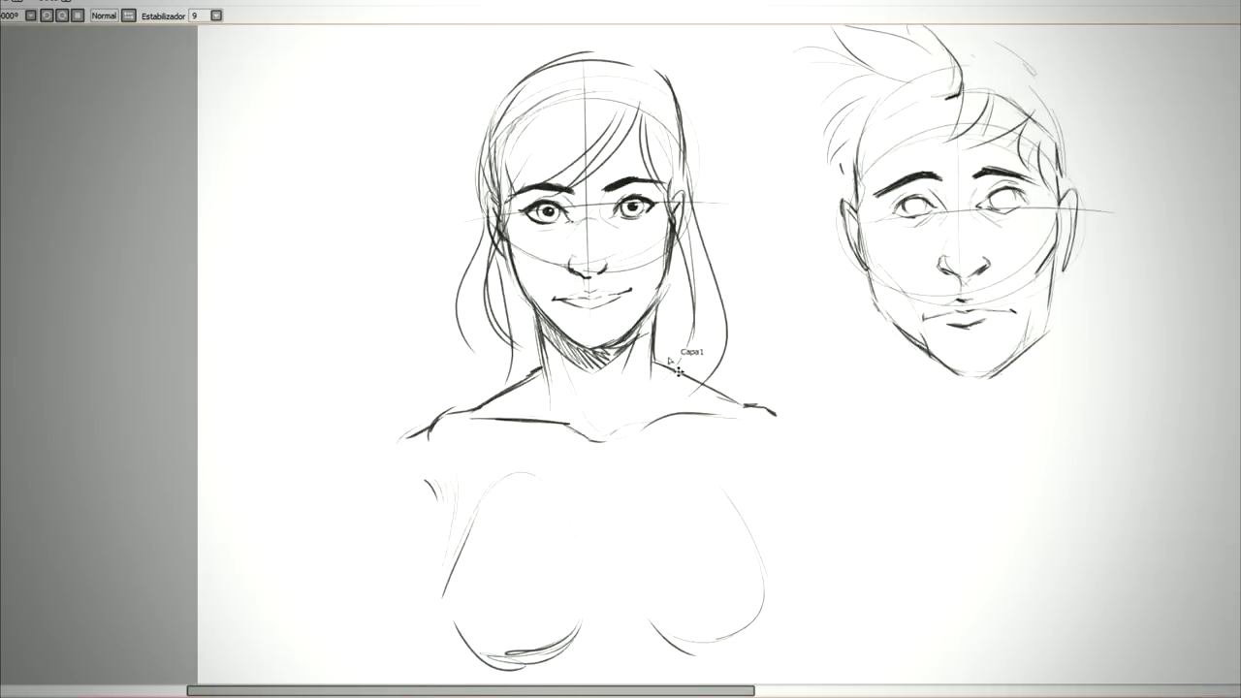
{"action": "key", "text": "ctrl+z"}
{"action": "key", "text": "ctrl+z"}
{"action": "key", "text": "ctrl+z"}
{"action": "key", "text": "ctrl+z"}
{"action": "key", "text": "ctrl+z"}
Step: Fade the woman's sketch and draw a thick blue line from the left eyebrow down the nose bridge to the nose tip
{"action": "scroll", "coordinate": [783, 242], "scroll_direction": "up", "scroll_amount": 3}
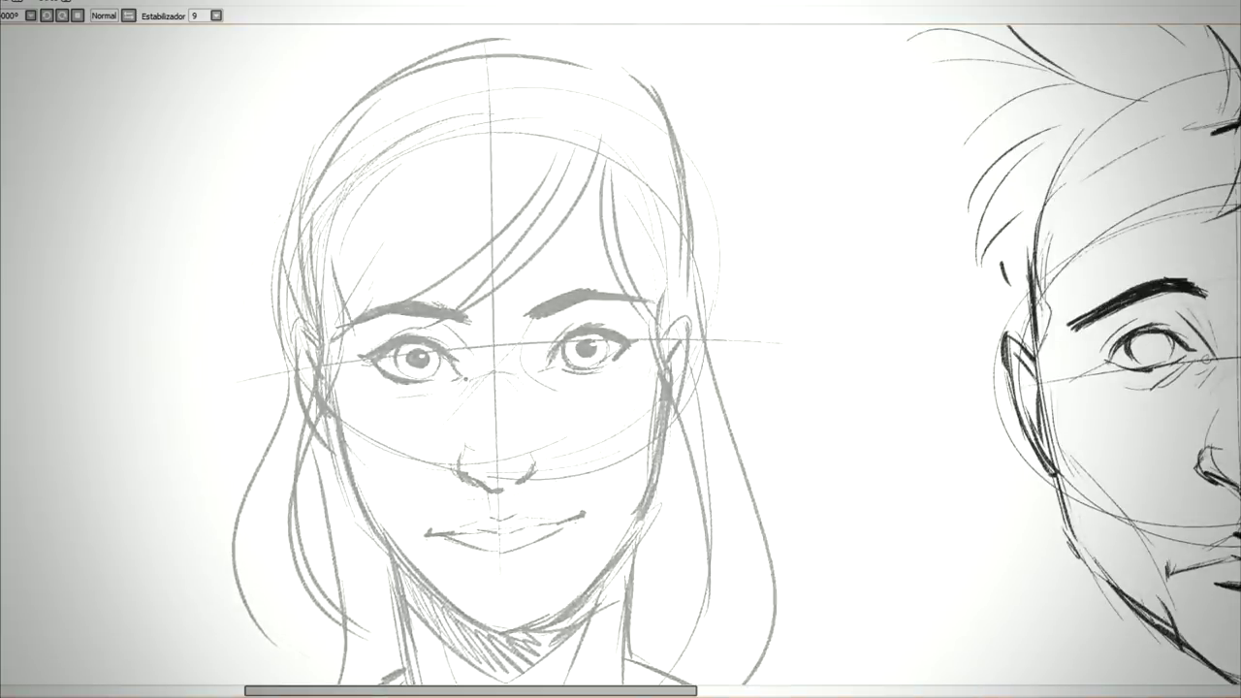
{"action": "scroll", "coordinate": [920, 193], "scroll_direction": "down", "scroll_amount": 1}
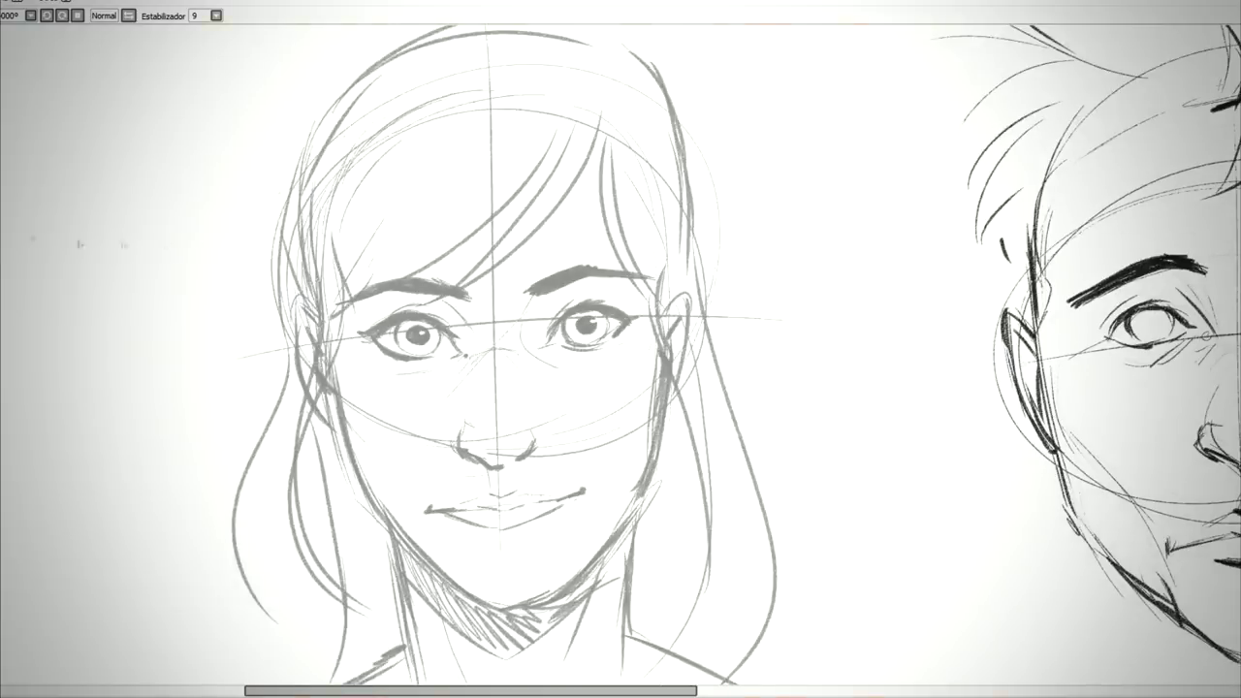
{"action": "scroll", "coordinate": [338, 344], "scroll_direction": "up", "scroll_amount": 2}
{"action": "mouse_move", "coordinate": [333, 280]}
{"action": "left_mouse_down"}
{"action": "mouse_move", "coordinate": [501, 235]}
{"action": "mouse_move", "coordinate": [534, 296]}
{"action": "mouse_move", "coordinate": [542, 357]}
{"action": "left_mouse_up"}
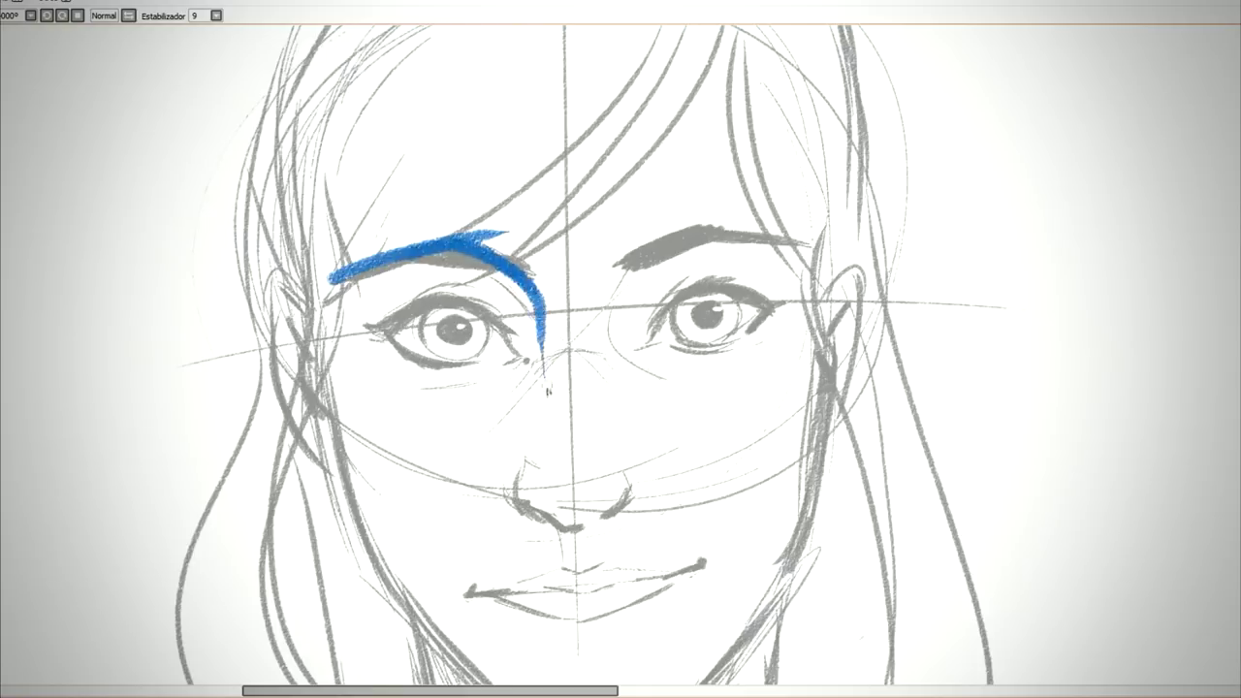
{"action": "left_click_drag", "start_coordinate": [518, 487], "coordinate": [580, 533]}
{"action": "scroll", "coordinate": [531, 310], "scroll_direction": "down", "scroll_amount": 1}
{"action": "mouse_move", "coordinate": [541, 325]}
{"action": "left_mouse_down"}
{"action": "mouse_move", "coordinate": [545, 383]}
{"action": "mouse_move", "coordinate": [521, 468]}
{"action": "left_mouse_up"}
Step: Continue the blue contour from the nose base through the lips down to the chin
{"action": "mouse_move", "coordinate": [579, 509]}
{"action": "left_mouse_down"}
{"action": "mouse_move", "coordinate": [572, 546]}
{"action": "mouse_move", "coordinate": [453, 578]}
{"action": "mouse_move", "coordinate": [534, 592]}
{"action": "left_mouse_up"}
{"action": "scroll", "coordinate": [534, 591], "scroll_direction": "down", "scroll_amount": 6}
{"action": "mouse_move", "coordinate": [514, 437]}
{"action": "left_mouse_down"}
{"action": "mouse_move", "coordinate": [567, 501]}
{"action": "mouse_move", "coordinate": [567, 566]}
{"action": "mouse_move", "coordinate": [617, 582]}
{"action": "left_mouse_up"}
{"action": "scroll", "coordinate": [618, 582], "scroll_direction": "down", "scroll_amount": 2}
{"action": "scroll", "coordinate": [532, 228], "scroll_direction": "up", "scroll_amount": 2}
{"action": "scroll", "coordinate": [532, 228], "scroll_direction": "up", "scroll_amount": 1}
{"action": "scroll", "coordinate": [531, 228], "scroll_direction": "down", "scroll_amount": 1}
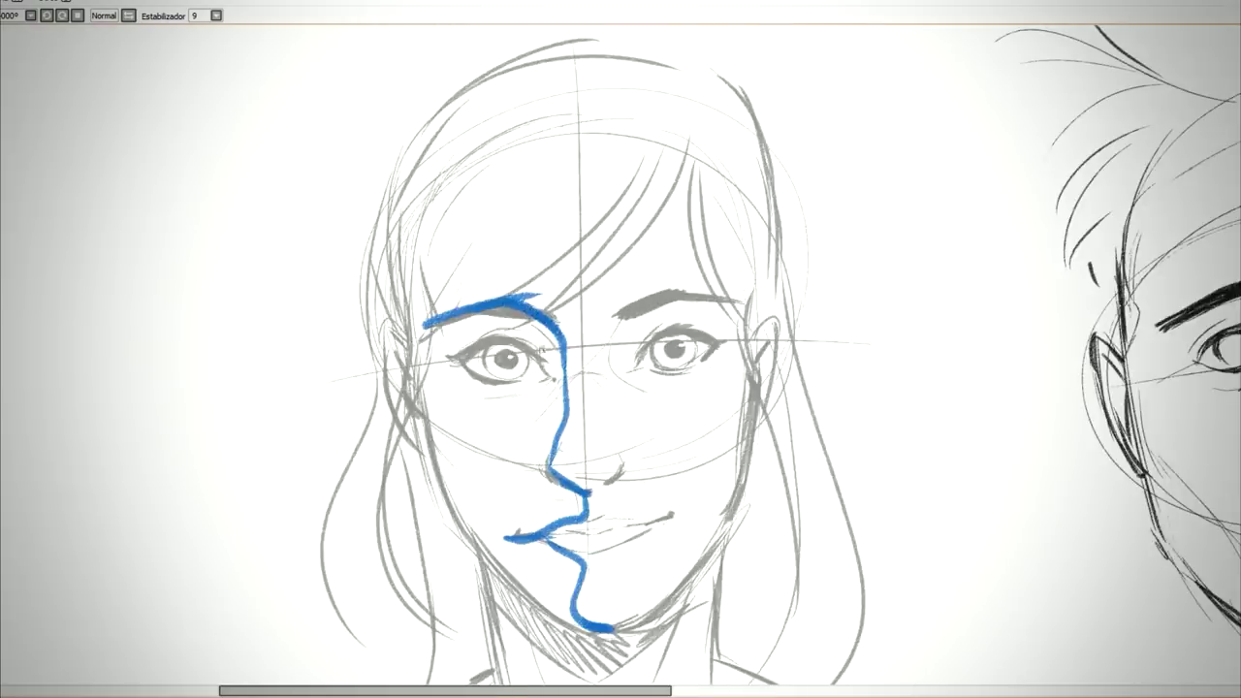
Step: Sketch a wide oval head beside the woman with a vertical centre line and an upward-arching eye line
{"action": "scroll", "coordinate": [543, 351], "scroll_direction": "down", "scroll_amount": 2}
{"action": "scroll", "coordinate": [809, 356], "scroll_direction": "up", "scroll_amount": 2}
{"action": "scroll", "coordinate": [620, 349], "scroll_direction": "down", "scroll_amount": 2}
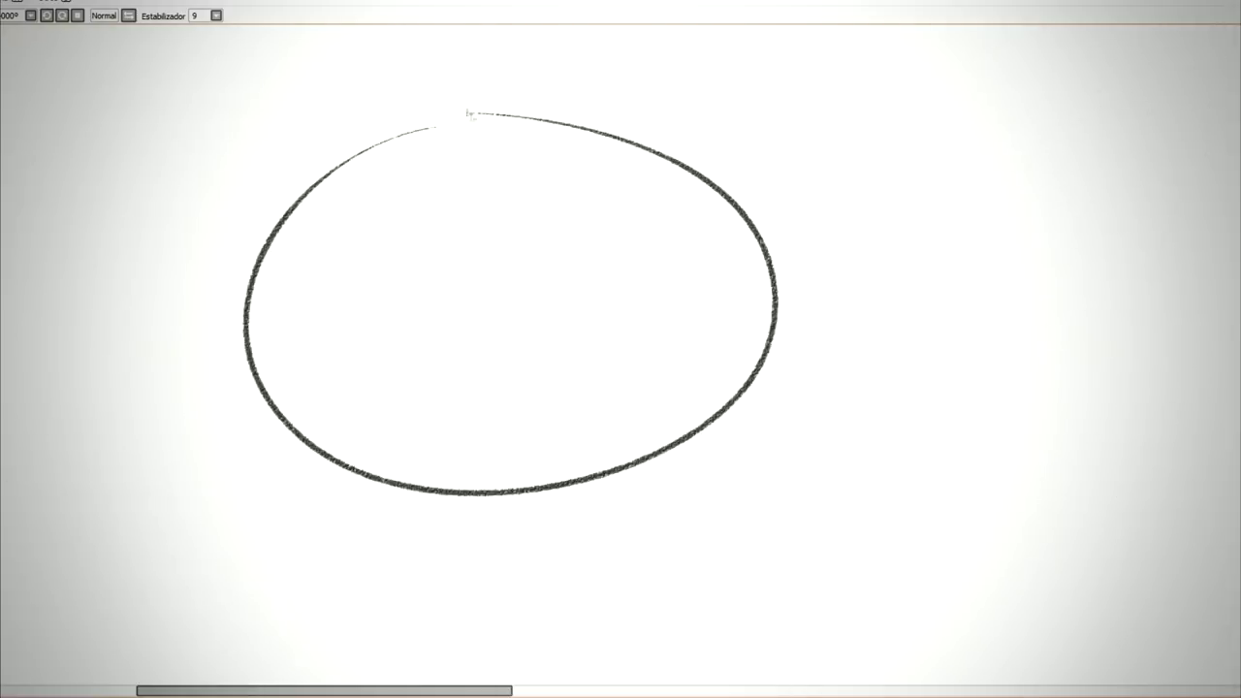
{"action": "left_click_drag", "start_coordinate": [460, 90], "coordinate": [492, 562]}
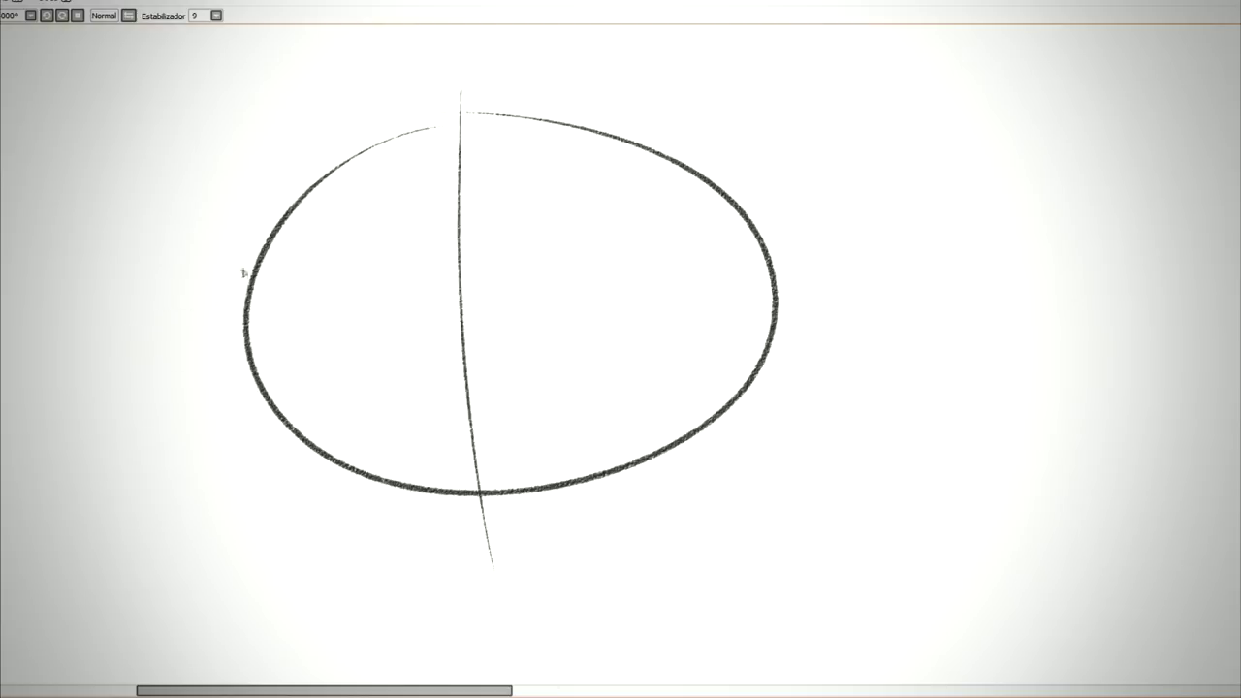
{"action": "left_click_drag", "start_coordinate": [181, 349], "coordinate": [875, 262]}
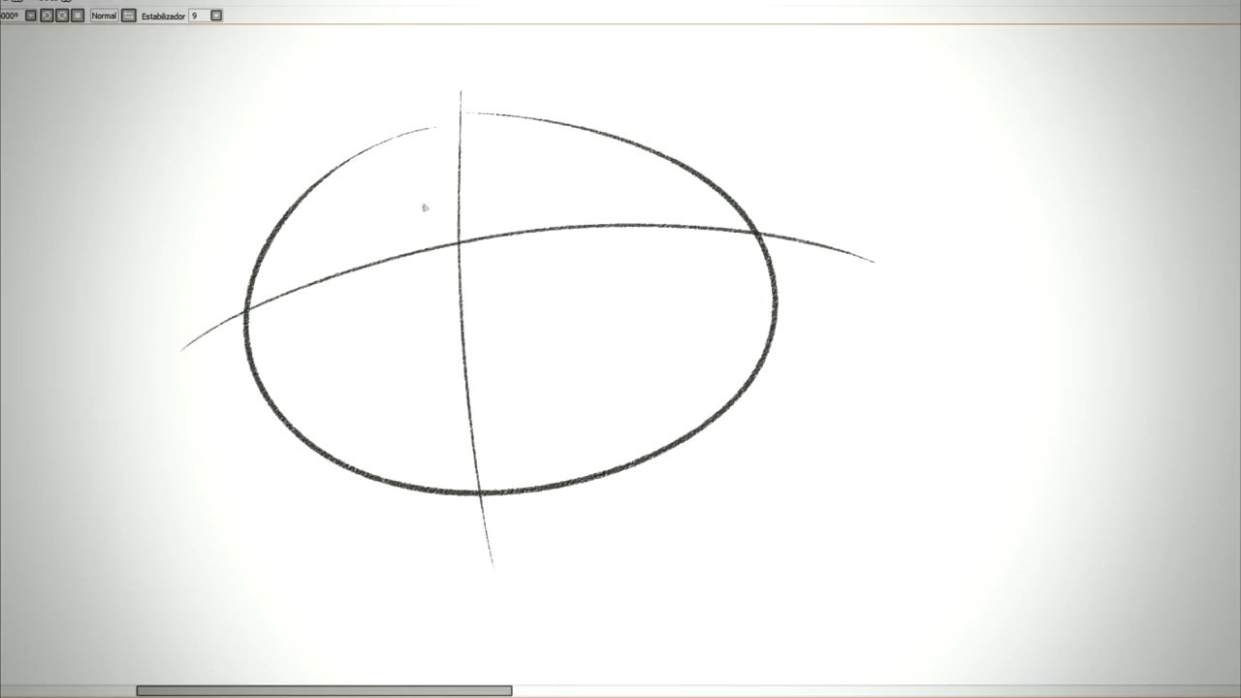
Step: Add two round eyes along the arched guide and a curved smile to the oval head
{"action": "left_click_drag", "start_coordinate": [424, 207], "coordinate": [380, 200]}
{"action": "mouse_move", "coordinate": [559, 173]}
{"action": "left_mouse_down"}
{"action": "mouse_move", "coordinate": [603, 177]}
{"action": "mouse_move", "coordinate": [527, 176]}
{"action": "left_mouse_up"}
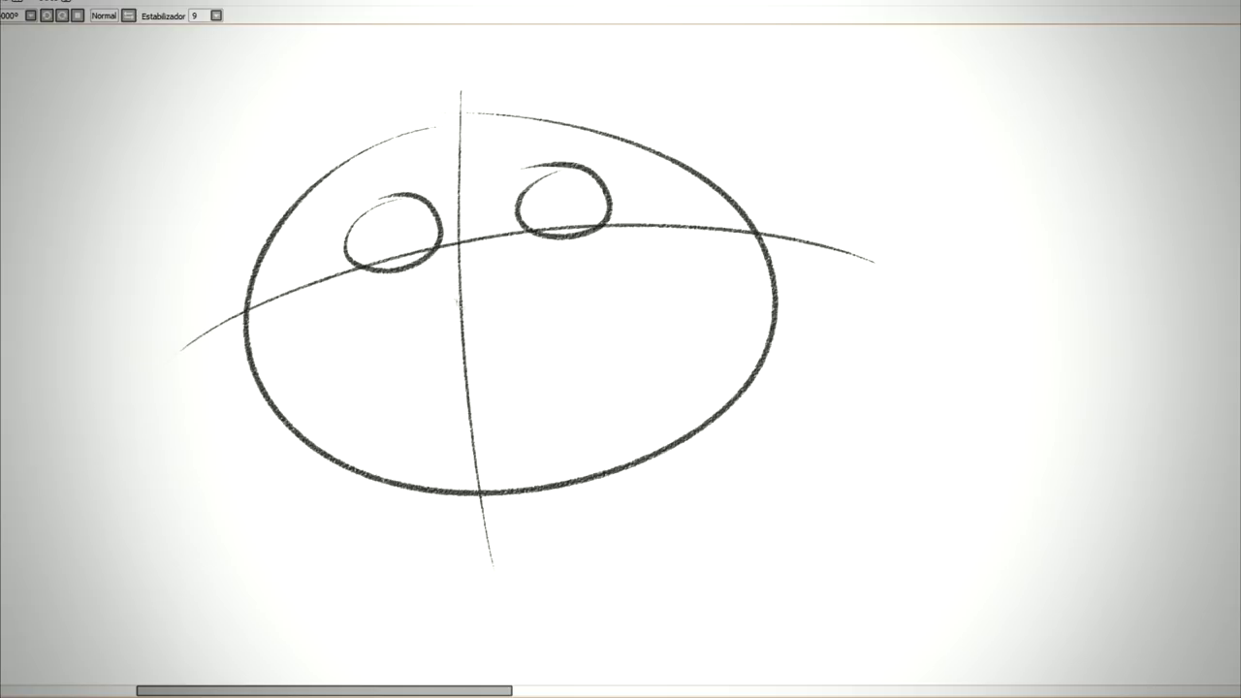
{"action": "left_click_drag", "start_coordinate": [408, 301], "coordinate": [593, 293]}
{"action": "scroll", "coordinate": [580, 194], "scroll_direction": "down", "scroll_amount": 2}
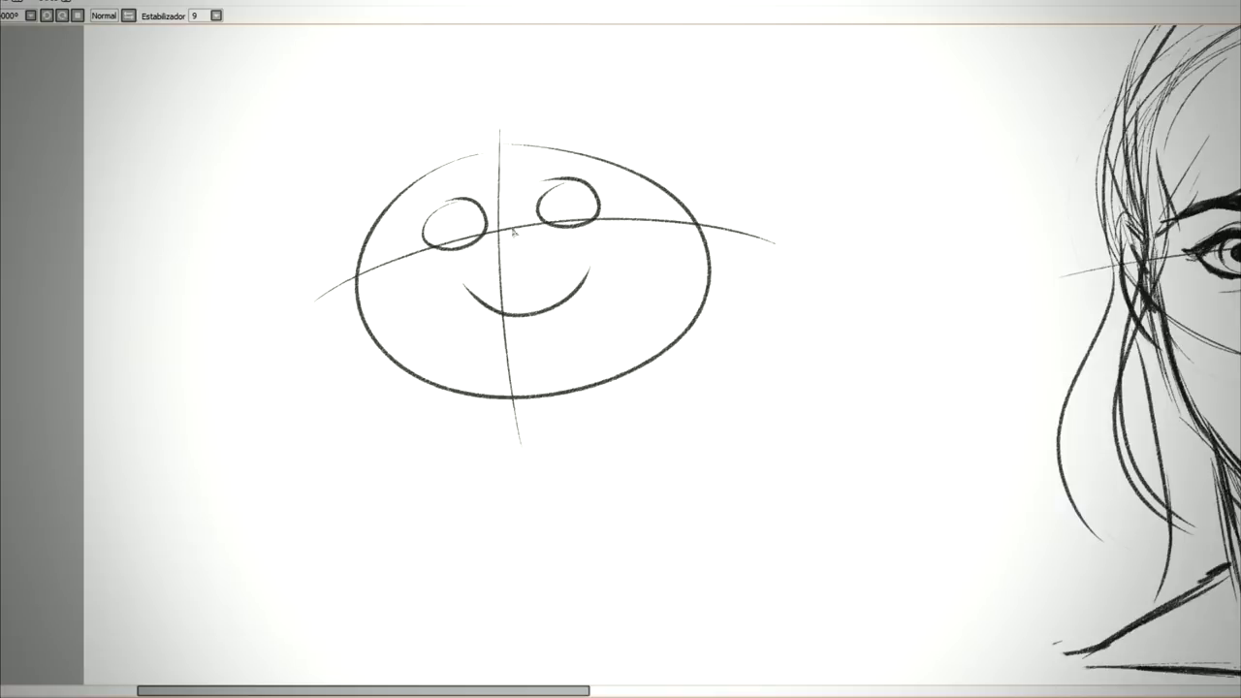
{"action": "scroll", "coordinate": [514, 233], "scroll_direction": "up", "scroll_amount": 2}
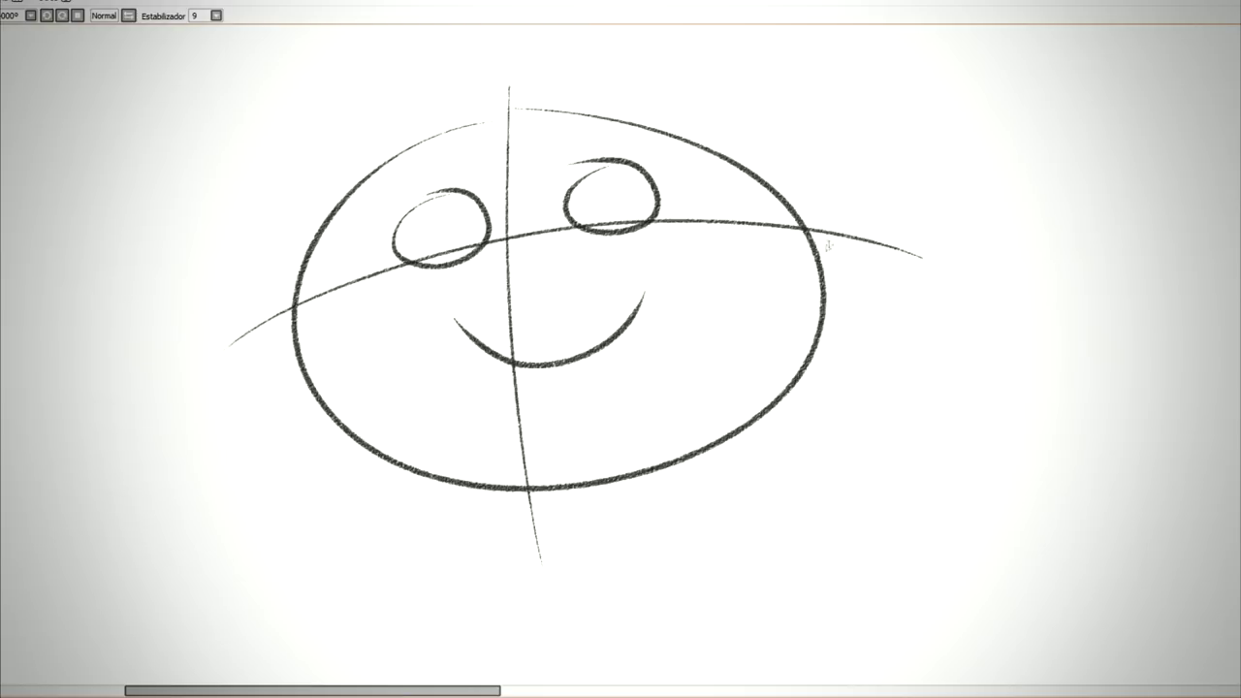
Step: Fill the cartoon head's eyes with dark pupils and add short eyebrows and marks at the smile corners
{"action": "scroll", "coordinate": [830, 247], "scroll_direction": "down", "scroll_amount": 2}
{"action": "scroll", "coordinate": [768, 236], "scroll_direction": "down", "scroll_amount": 2}
{"action": "scroll", "coordinate": [614, 118], "scroll_direction": "up", "scroll_amount": 2}
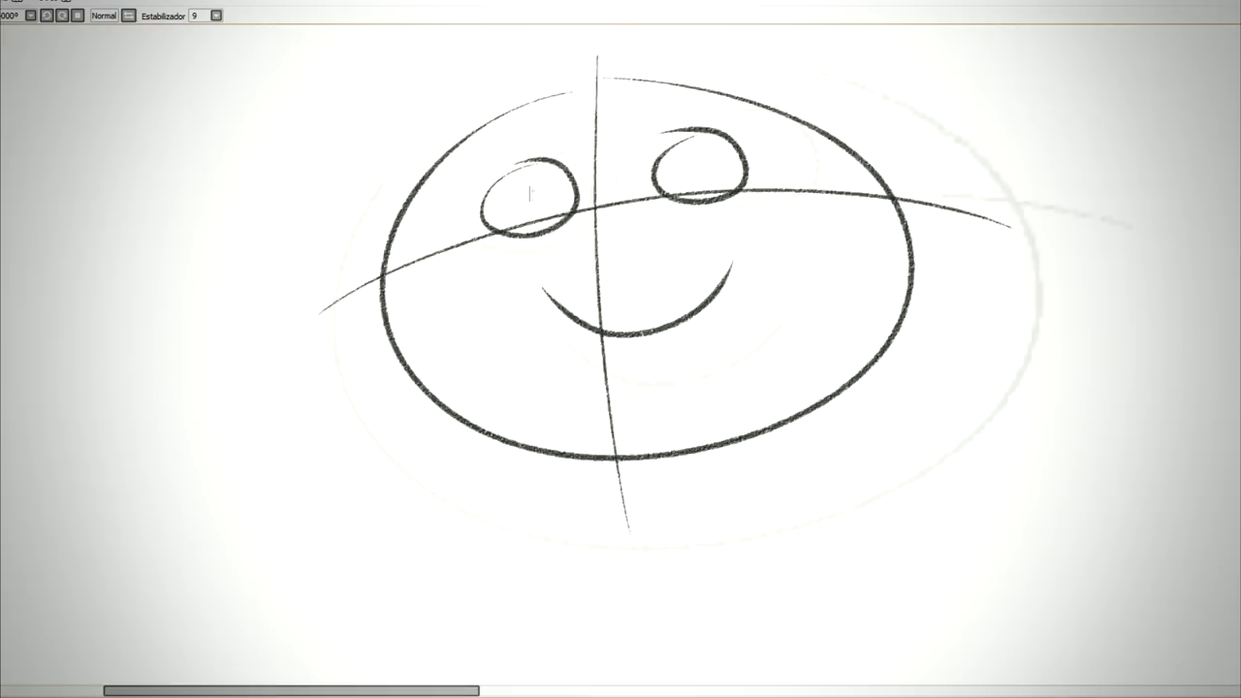
{"action": "mouse_move", "coordinate": [539, 151]}
{"action": "left_mouse_down"}
{"action": "mouse_move", "coordinate": [580, 199]}
{"action": "mouse_move", "coordinate": [505, 174]}
{"action": "mouse_move", "coordinate": [504, 208]}
{"action": "left_mouse_up"}
{"action": "mouse_move", "coordinate": [506, 165]}
{"action": "left_mouse_down"}
{"action": "mouse_move", "coordinate": [509, 203]}
{"action": "mouse_move", "coordinate": [556, 179]}
{"action": "mouse_move", "coordinate": [570, 223]}
{"action": "left_mouse_up"}
{"action": "mouse_move", "coordinate": [764, 134]}
{"action": "left_mouse_down"}
{"action": "mouse_move", "coordinate": [786, 182]}
{"action": "mouse_move", "coordinate": [756, 126]}
{"action": "mouse_move", "coordinate": [767, 179]}
{"action": "mouse_move", "coordinate": [793, 190]}
{"action": "left_mouse_up"}
{"action": "left_click_drag", "start_coordinate": [555, 301], "coordinate": [532, 326]}
{"action": "left_click_drag", "start_coordinate": [778, 287], "coordinate": [809, 295]}
{"action": "mouse_move", "coordinate": [549, 330]}
{"action": "left_mouse_down"}
{"action": "mouse_move", "coordinate": [556, 347]}
{"action": "mouse_move", "coordinate": [805, 322]}
{"action": "left_mouse_up"}
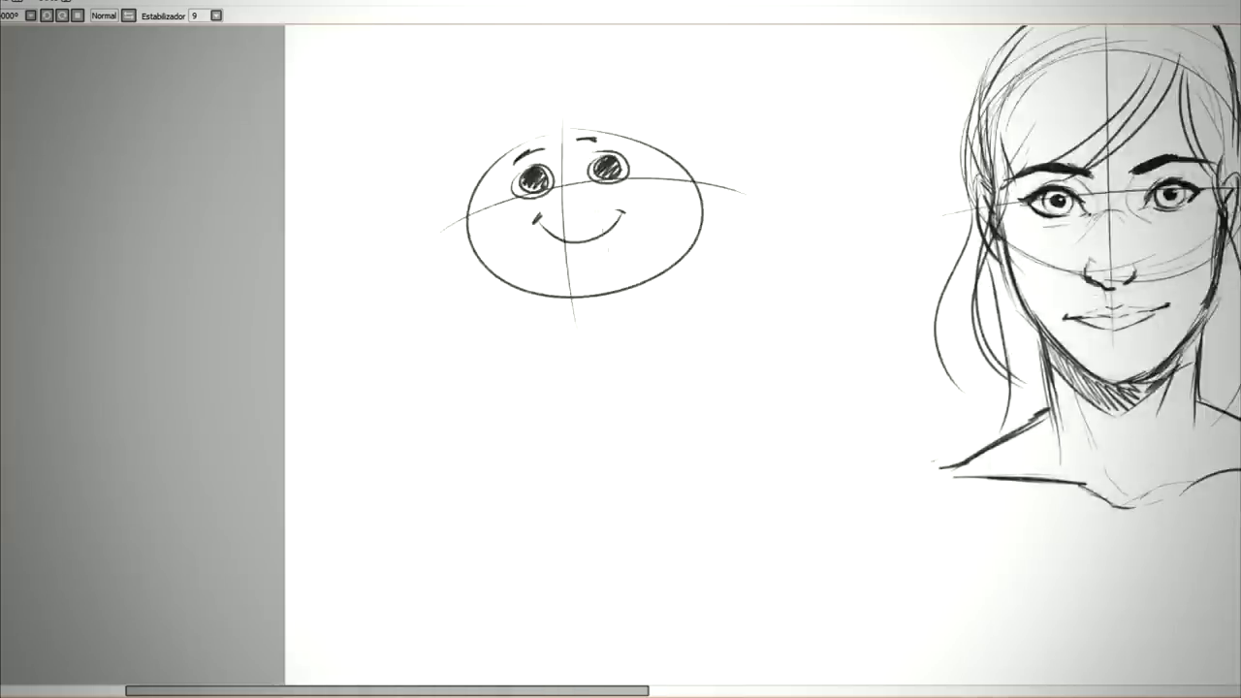
Step: Draw a second oval head below the smiling one with a long vertical centre line through it
{"action": "scroll", "coordinate": [553, 388], "scroll_direction": "up", "scroll_amount": 2}
{"action": "scroll", "coordinate": [549, 388], "scroll_direction": "down", "scroll_amount": 3}
{"action": "scroll", "coordinate": [551, 340], "scroll_direction": "up", "scroll_amount": 1}
{"action": "mouse_move", "coordinate": [614, 258]}
{"action": "left_mouse_down"}
{"action": "mouse_move", "coordinate": [658, 597]}
{"action": "mouse_move", "coordinate": [599, 233]}
{"action": "left_mouse_up"}
{"action": "scroll", "coordinate": [546, 165], "scroll_direction": "down", "scroll_amount": 1}
{"action": "scroll", "coordinate": [546, 165], "scroll_direction": "down", "scroll_amount": 1}
{"action": "left_click_drag", "start_coordinate": [566, 286], "coordinate": [617, 652]}
{"action": "left_click_drag", "start_coordinate": [557, 148], "coordinate": [580, 560]}
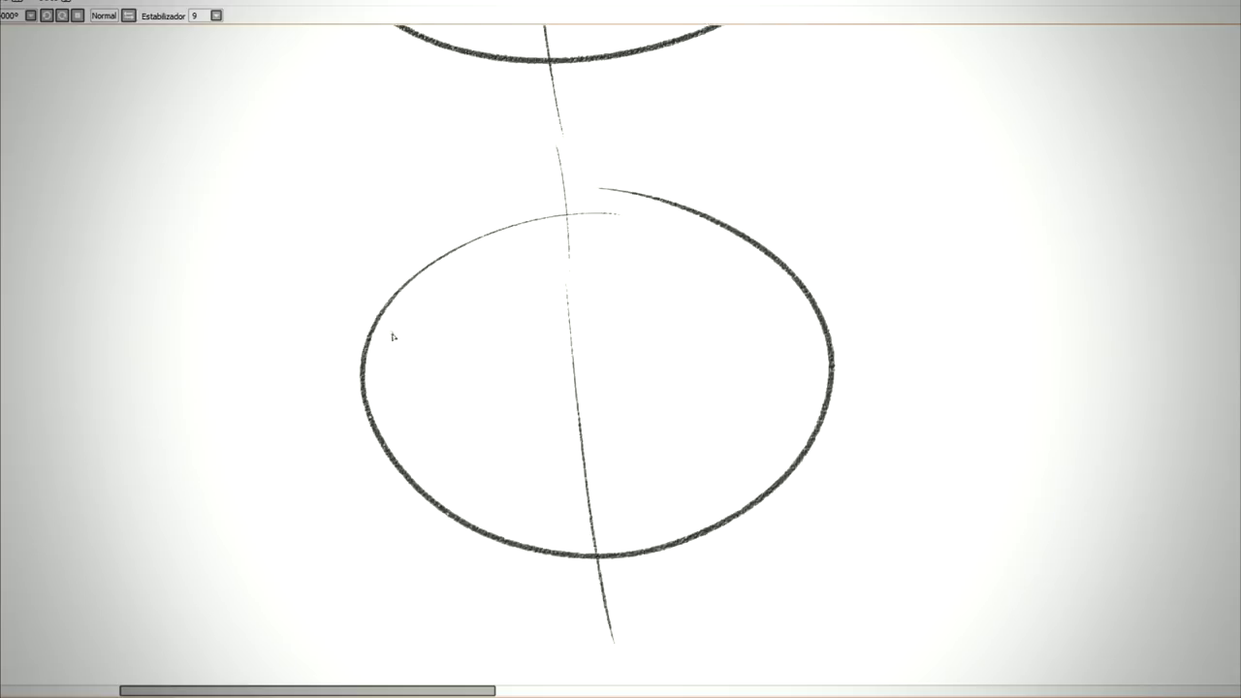
{"action": "scroll", "coordinate": [393, 337], "scroll_direction": "down", "scroll_amount": 1}
{"action": "scroll", "coordinate": [393, 336], "scroll_direction": "right", "scroll_amount": 6}
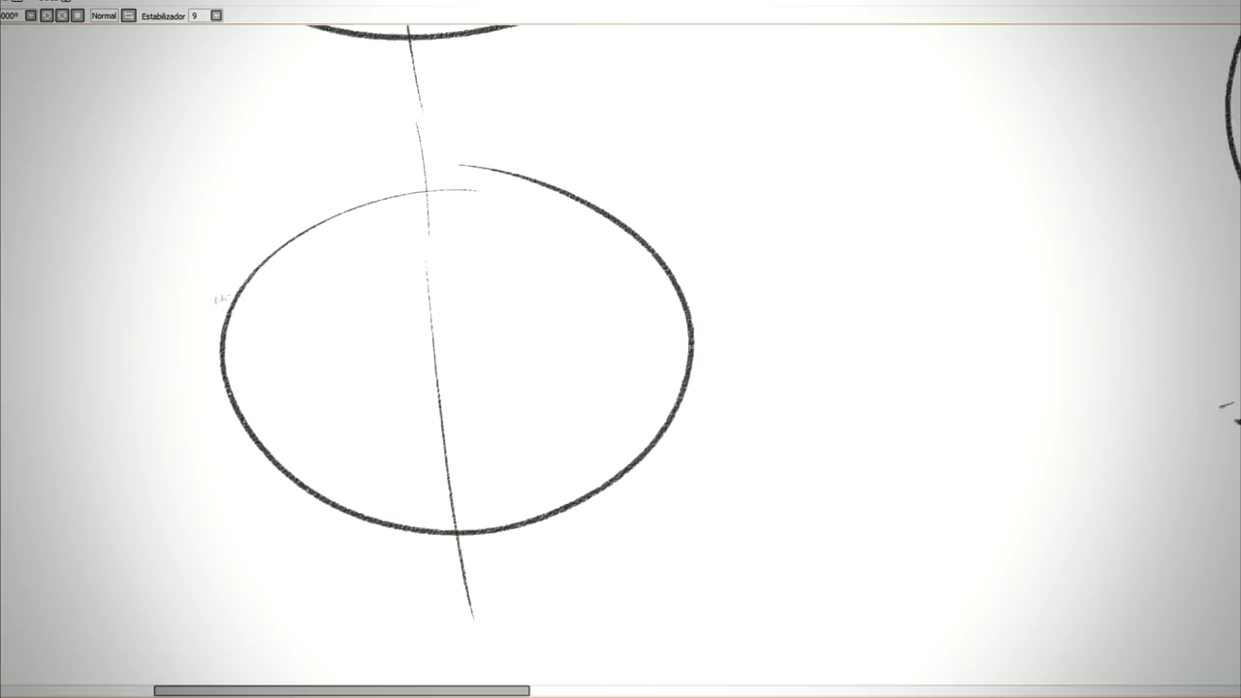
Step: Add a downward-curving eye guide, two downcast eyes with dark pupils and a small frown to the second head
{"action": "mouse_move", "coordinate": [194, 262]}
{"action": "left_mouse_down"}
{"action": "mouse_move", "coordinate": [388, 446]}
{"action": "mouse_move", "coordinate": [842, 274]}
{"action": "left_mouse_up"}
{"action": "mouse_move", "coordinate": [368, 446]}
{"action": "left_mouse_down"}
{"action": "mouse_move", "coordinate": [340, 417]}
{"action": "mouse_move", "coordinate": [407, 446]}
{"action": "left_mouse_up"}
{"action": "mouse_move", "coordinate": [532, 408]}
{"action": "left_mouse_down"}
{"action": "mouse_move", "coordinate": [608, 402]}
{"action": "mouse_move", "coordinate": [609, 417]}
{"action": "left_mouse_up"}
{"action": "mouse_move", "coordinate": [351, 426]}
{"action": "left_mouse_down"}
{"action": "mouse_move", "coordinate": [408, 431]}
{"action": "mouse_move", "coordinate": [383, 432]}
{"action": "mouse_move", "coordinate": [407, 446]}
{"action": "left_mouse_up"}
{"action": "mouse_move", "coordinate": [548, 445]}
{"action": "left_mouse_down"}
{"action": "mouse_move", "coordinate": [607, 409]}
{"action": "mouse_move", "coordinate": [572, 417]}
{"action": "mouse_move", "coordinate": [596, 415]}
{"action": "left_mouse_up"}
{"action": "left_click_drag", "start_coordinate": [436, 532], "coordinate": [492, 524]}
{"action": "scroll", "coordinate": [506, 453], "scroll_direction": "down", "scroll_amount": 3}
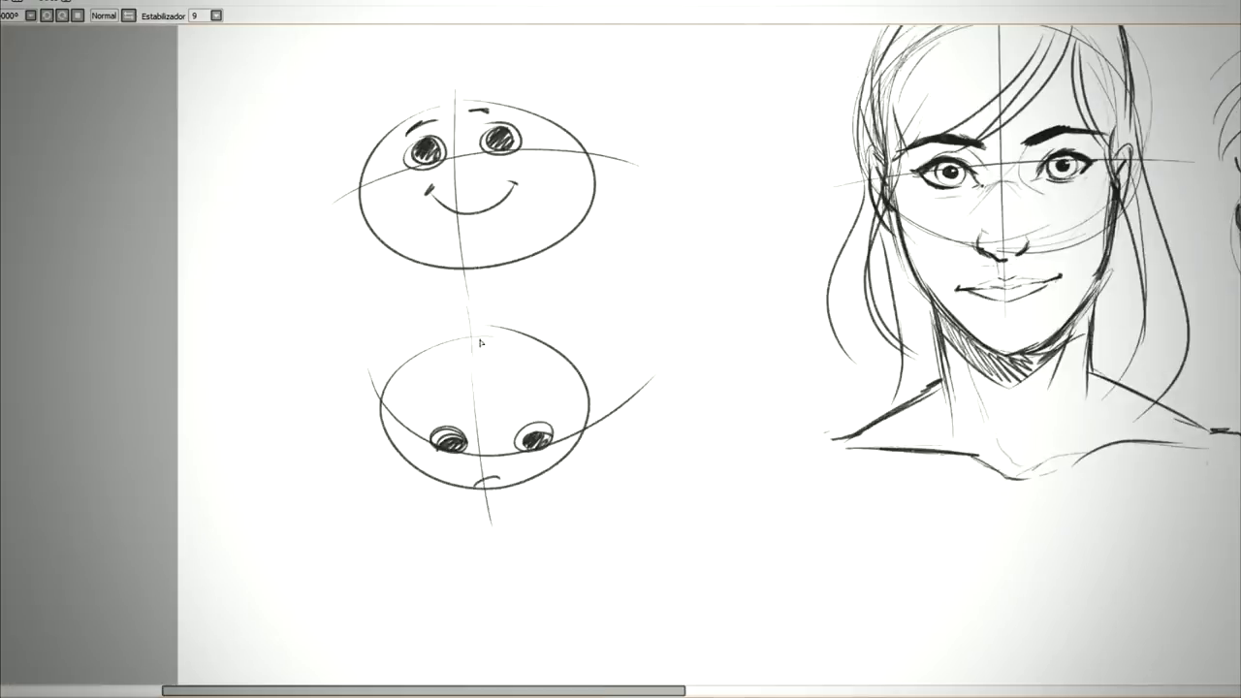
Step: Sketch a round skull with overlapping light circles in the empty area below the woman
{"action": "scroll", "coordinate": [480, 342], "scroll_direction": "right", "scroll_amount": 5}
{"action": "scroll", "coordinate": [480, 343], "scroll_direction": "down", "scroll_amount": 3}
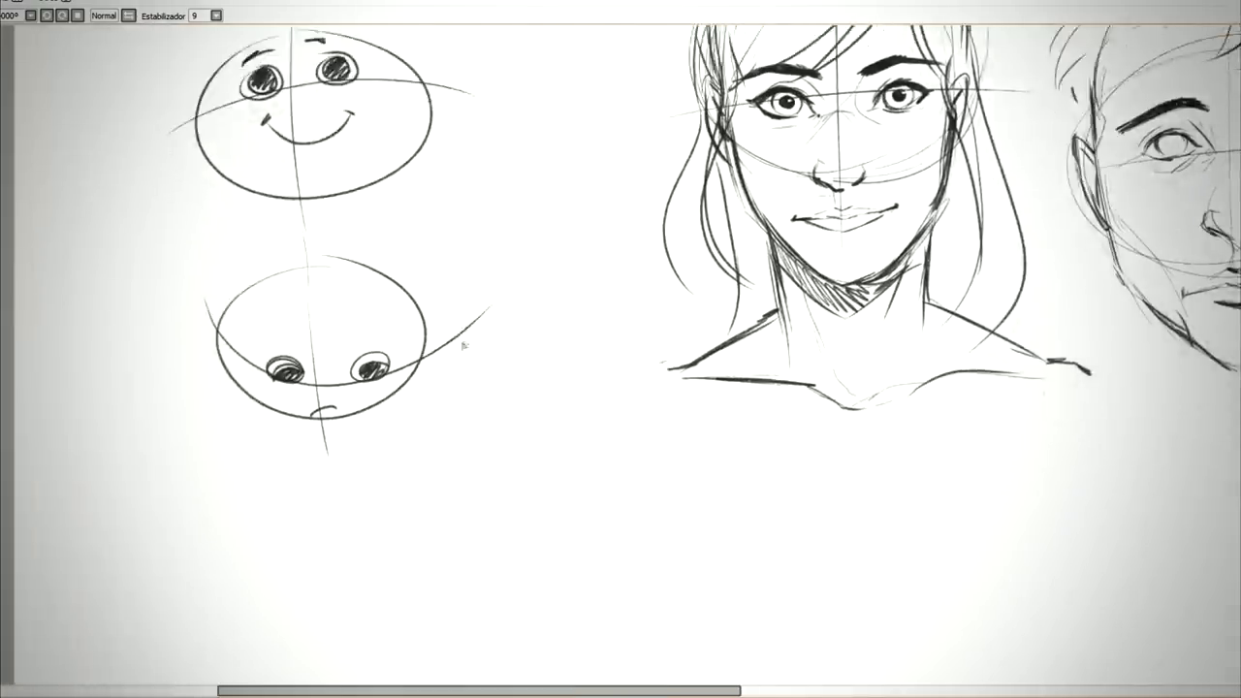
{"action": "scroll", "coordinate": [463, 344], "scroll_direction": "up", "scroll_amount": 2}
{"action": "mouse_move", "coordinate": [530, 407]}
{"action": "left_mouse_down"}
{"action": "mouse_move", "coordinate": [704, 530]}
{"action": "mouse_move", "coordinate": [694, 293]}
{"action": "mouse_move", "coordinate": [511, 394]}
{"action": "mouse_move", "coordinate": [748, 504]}
{"action": "mouse_move", "coordinate": [636, 548]}
{"action": "mouse_move", "coordinate": [805, 397]}
{"action": "left_mouse_up"}
{"action": "scroll", "coordinate": [805, 398], "scroll_direction": "down", "scroll_amount": 2}
{"action": "mouse_move", "coordinate": [539, 419]}
{"action": "left_mouse_down"}
{"action": "mouse_move", "coordinate": [525, 369]}
{"action": "mouse_move", "coordinate": [556, 288]}
{"action": "mouse_move", "coordinate": [815, 383]}
{"action": "mouse_move", "coordinate": [811, 308]}
{"action": "left_mouse_up"}
{"action": "mouse_move", "coordinate": [699, 237]}
{"action": "left_mouse_down"}
{"action": "mouse_move", "coordinate": [532, 441]}
{"action": "mouse_move", "coordinate": [526, 354]}
{"action": "left_mouse_up"}
{"action": "left_click_drag", "start_coordinate": [557, 288], "coordinate": [593, 260]}
Step: Add a flat face edge, straight back of the head, slanted jaw line, ear circle and short neck strokes
{"action": "left_click_drag", "start_coordinate": [521, 390], "coordinate": [536, 504]}
{"action": "left_click_drag", "start_coordinate": [529, 419], "coordinate": [553, 543]}
{"action": "left_click_drag", "start_coordinate": [528, 418], "coordinate": [815, 378]}
{"action": "left_click_drag", "start_coordinate": [766, 419], "coordinate": [756, 494]}
{"action": "left_click_drag", "start_coordinate": [570, 566], "coordinate": [791, 530]}
{"action": "left_click_drag", "start_coordinate": [758, 504], "coordinate": [766, 553]}
Step: Reinforce the flattened head's crown and sides with dark overlapping arcs
{"action": "left_click_drag", "start_coordinate": [603, 285], "coordinate": [822, 282]}
{"action": "mouse_move", "coordinate": [679, 221]}
{"action": "left_mouse_down"}
{"action": "mouse_move", "coordinate": [824, 354]}
{"action": "mouse_move", "coordinate": [516, 400]}
{"action": "left_mouse_up"}
{"action": "left_click_drag", "start_coordinate": [529, 303], "coordinate": [815, 341]}
{"action": "left_click_drag", "start_coordinate": [718, 228], "coordinate": [776, 388]}
{"action": "scroll", "coordinate": [776, 388], "scroll_direction": "down", "scroll_amount": 2}
{"action": "scroll", "coordinate": [540, 415], "scroll_direction": "right", "scroll_amount": 3}
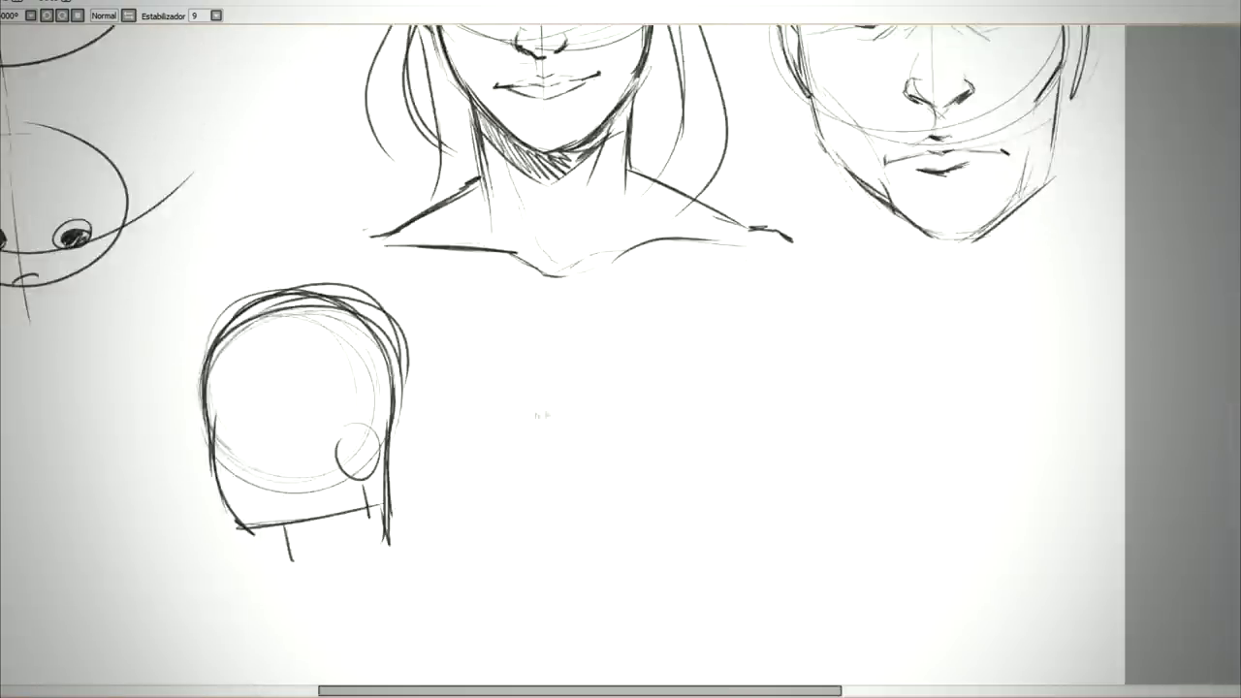
Step: Cross out the flattened head sketch with a large translucent red X
{"action": "scroll", "coordinate": [341, 339], "scroll_direction": "up", "scroll_amount": 2}
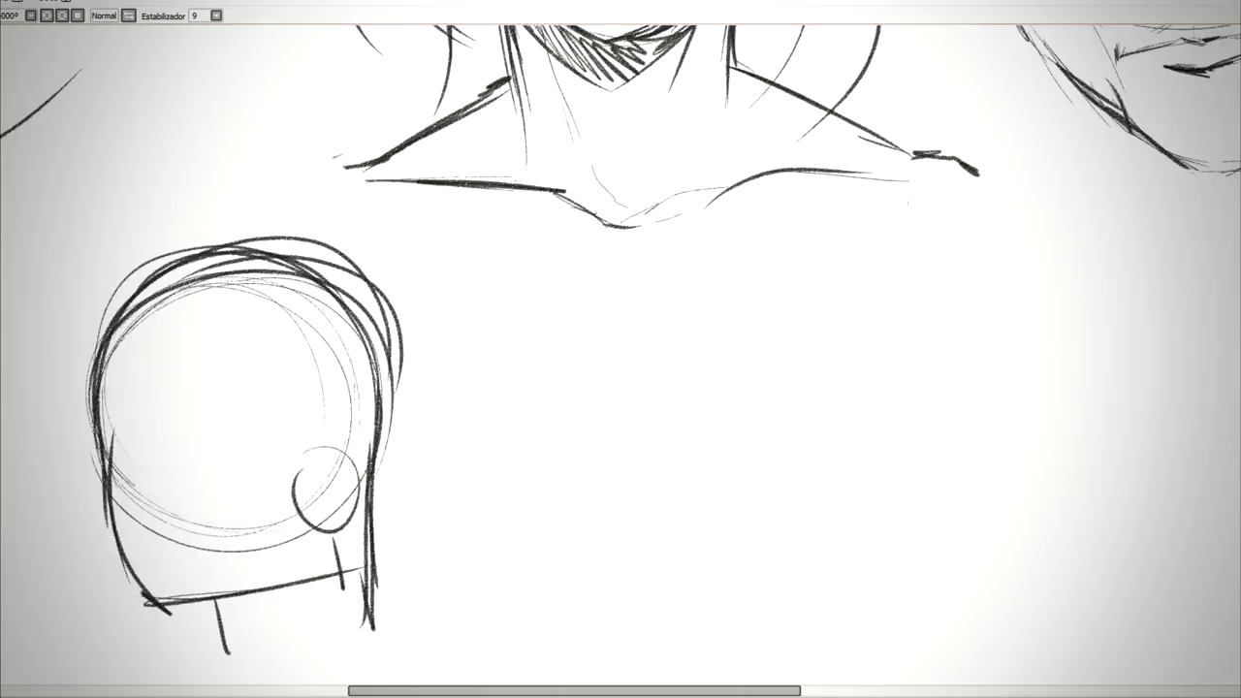
{"action": "left_click_drag", "start_coordinate": [67, 244], "coordinate": [356, 548]}
{"action": "left_click_drag", "start_coordinate": [61, 526], "coordinate": [434, 271]}
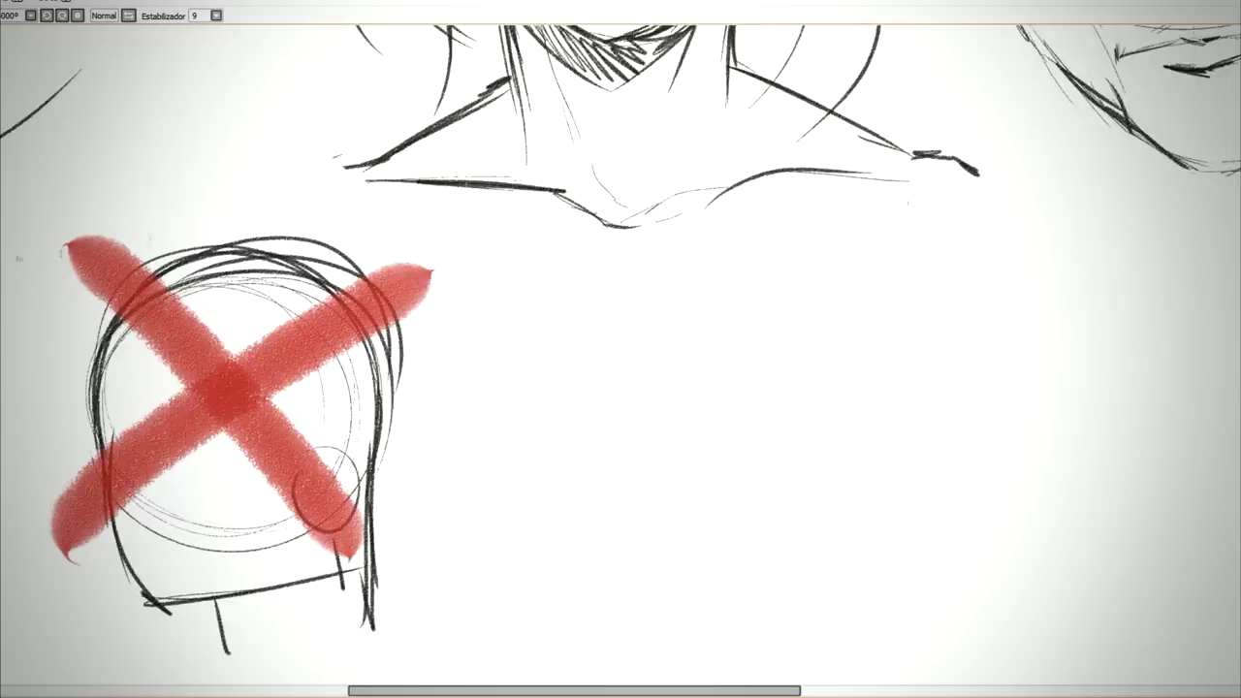
Step: Sketch a bald head in profile facing left beside the crossed-out one, with nose, jaw, ear and neck
{"action": "scroll", "coordinate": [525, 389], "scroll_direction": "down", "scroll_amount": 1}
{"action": "scroll", "coordinate": [525, 389], "scroll_direction": "right", "scroll_amount": 2}
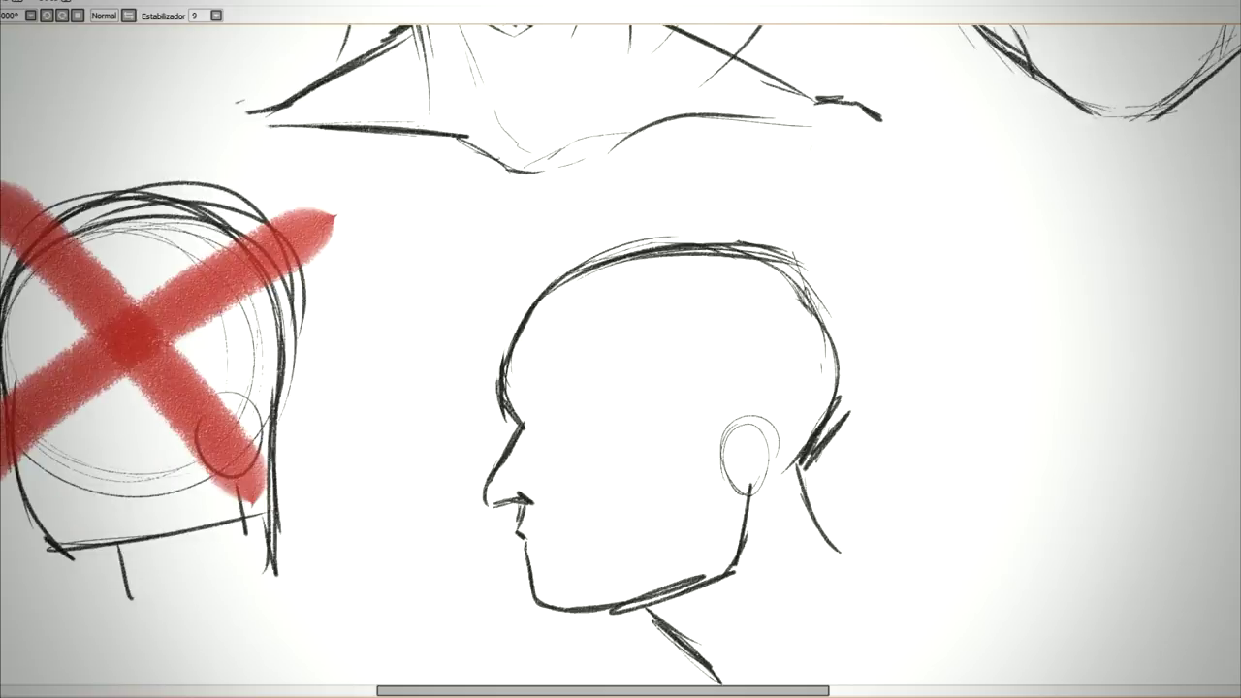
{"action": "scroll", "coordinate": [799, 312], "scroll_direction": "right", "scroll_amount": 2}
{"action": "scroll", "coordinate": [800, 312], "scroll_direction": "right", "scroll_amount": 3}
{"action": "scroll", "coordinate": [799, 313], "scroll_direction": "down", "scroll_amount": 1}
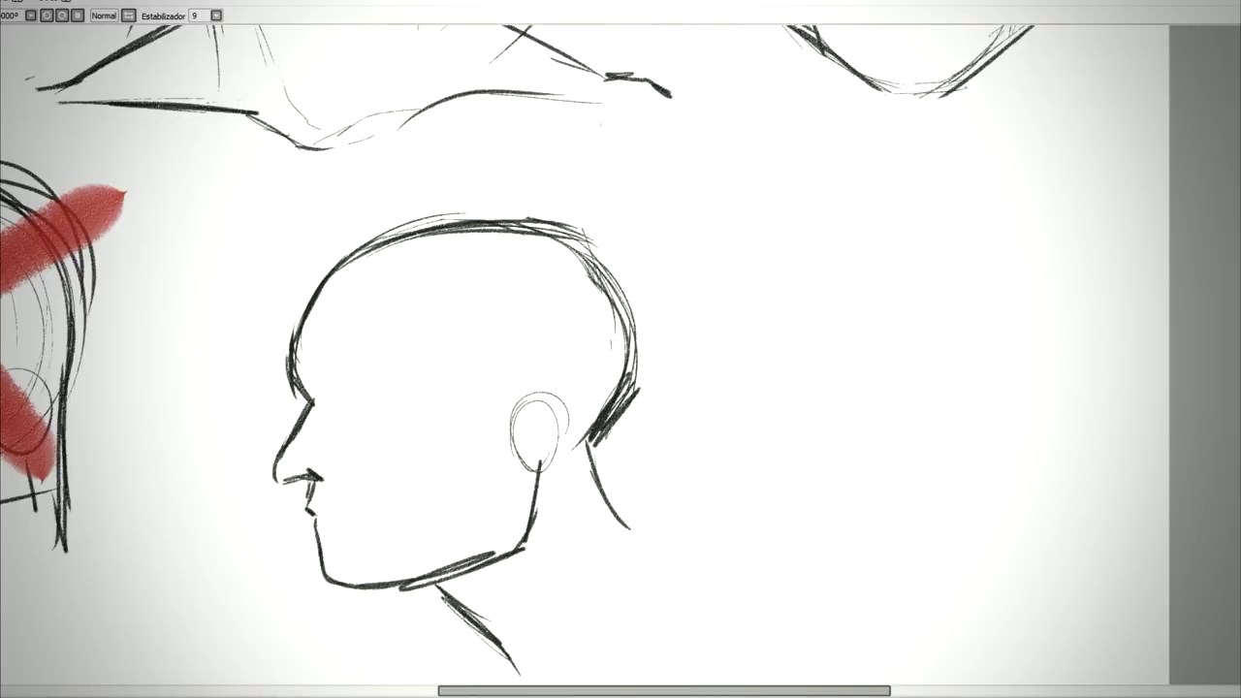
Step: Draw a blue skull inside the profile, with the cranium curve, eye socket, nasal opening, upper teeth and cheekbone
{"action": "left_click_drag", "start_coordinate": [310, 399], "coordinate": [588, 260]}
{"action": "mouse_move", "coordinate": [318, 375]}
{"action": "left_mouse_down"}
{"action": "mouse_move", "coordinate": [340, 408]}
{"action": "mouse_move", "coordinate": [363, 400]}
{"action": "mouse_move", "coordinate": [373, 421]}
{"action": "left_mouse_up"}
{"action": "mouse_move", "coordinate": [307, 383]}
{"action": "left_mouse_down"}
{"action": "mouse_move", "coordinate": [322, 514]}
{"action": "mouse_move", "coordinate": [363, 508]}
{"action": "left_mouse_up"}
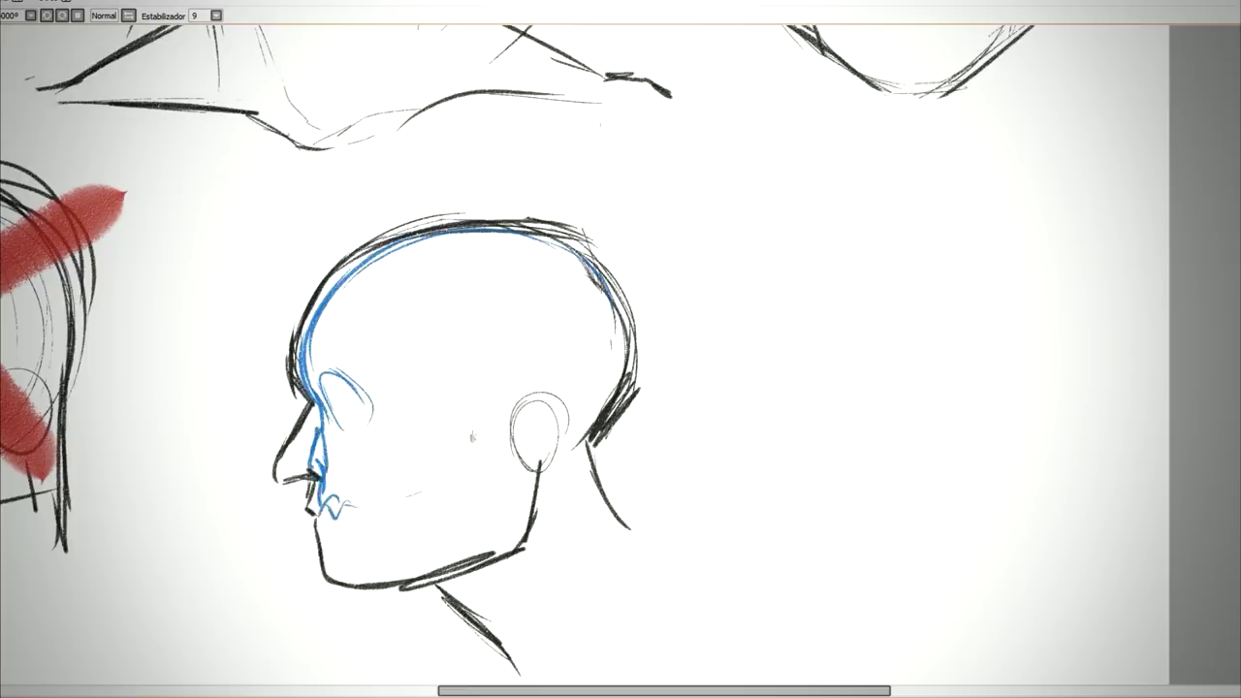
{"action": "left_click_drag", "start_coordinate": [489, 401], "coordinate": [464, 449]}
{"action": "mouse_move", "coordinate": [571, 271]}
{"action": "left_mouse_down"}
{"action": "mouse_move", "coordinate": [621, 313]}
{"action": "mouse_move", "coordinate": [587, 427]}
{"action": "left_mouse_up"}
{"action": "mouse_move", "coordinate": [351, 498]}
{"action": "left_mouse_down"}
{"action": "mouse_move", "coordinate": [440, 464]}
{"action": "mouse_move", "coordinate": [413, 460]}
{"action": "mouse_move", "coordinate": [386, 483]}
{"action": "left_mouse_up"}
{"action": "mouse_move", "coordinate": [363, 445]}
{"action": "left_mouse_down"}
{"action": "mouse_move", "coordinate": [328, 396]}
{"action": "mouse_move", "coordinate": [514, 406]}
{"action": "left_mouse_up"}
Step: Draw the blue lower jawbone along the chin and up toward the ear
{"action": "mouse_move", "coordinate": [328, 523]}
{"action": "left_mouse_down"}
{"action": "mouse_move", "coordinate": [360, 578]}
{"action": "mouse_move", "coordinate": [485, 532]}
{"action": "left_mouse_up"}
{"action": "left_click_drag", "start_coordinate": [371, 572], "coordinate": [493, 516]}
{"action": "left_click_drag", "start_coordinate": [485, 466], "coordinate": [436, 551]}
Step: Sketch the blue neck vertebrae descending from the skull base behind the jaw
{"action": "mouse_move", "coordinate": [491, 433]}
{"action": "left_mouse_down"}
{"action": "mouse_move", "coordinate": [585, 436]}
{"action": "mouse_move", "coordinate": [576, 567]}
{"action": "left_mouse_up"}
{"action": "mouse_move", "coordinate": [590, 454]}
{"action": "left_mouse_down"}
{"action": "mouse_move", "coordinate": [580, 514]}
{"action": "mouse_move", "coordinate": [613, 627]}
{"action": "left_mouse_up"}
{"action": "left_click_drag", "start_coordinate": [539, 539], "coordinate": [597, 626]}
{"action": "left_click_drag", "start_coordinate": [582, 490], "coordinate": [620, 572]}
{"action": "left_click_drag", "start_coordinate": [535, 545], "coordinate": [578, 604]}
{"action": "left_click_drag", "start_coordinate": [487, 464], "coordinate": [559, 613]}
{"action": "left_click_drag", "start_coordinate": [530, 469], "coordinate": [570, 514]}
{"action": "mouse_move", "coordinate": [539, 499]}
{"action": "left_mouse_down"}
{"action": "mouse_move", "coordinate": [584, 524]}
{"action": "mouse_move", "coordinate": [601, 587]}
{"action": "left_mouse_up"}
{"action": "left_click_drag", "start_coordinate": [588, 582], "coordinate": [599, 623]}
Step: Reinforce the crown and forehead arcs of the blue skull
{"action": "scroll", "coordinate": [238, 372], "scroll_direction": "up", "scroll_amount": 2}
{"action": "mouse_move", "coordinate": [461, 212]}
{"action": "left_mouse_down"}
{"action": "mouse_move", "coordinate": [679, 157]}
{"action": "mouse_move", "coordinate": [774, 205]}
{"action": "left_mouse_up"}
{"action": "left_click_drag", "start_coordinate": [360, 309], "coordinate": [477, 198]}
{"action": "scroll", "coordinate": [621, 369], "scroll_direction": "down", "scroll_amount": 4}
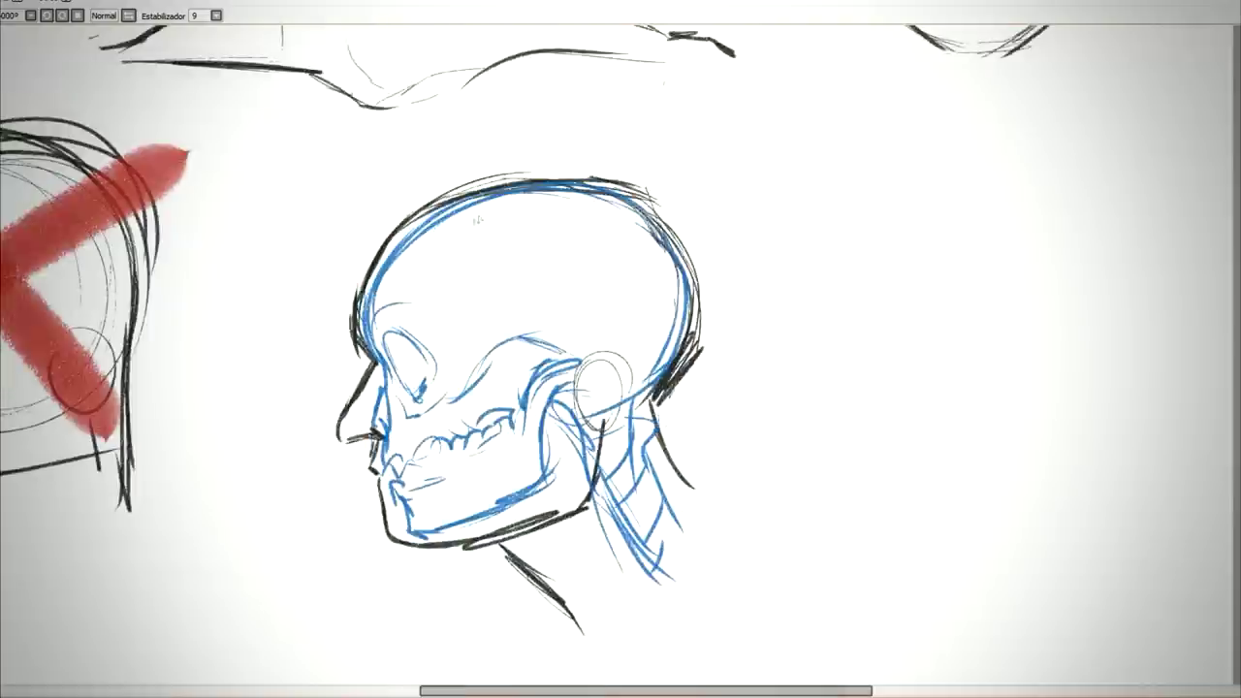
{"action": "scroll", "coordinate": [620, 368], "scroll_direction": "left", "scroll_amount": 3}
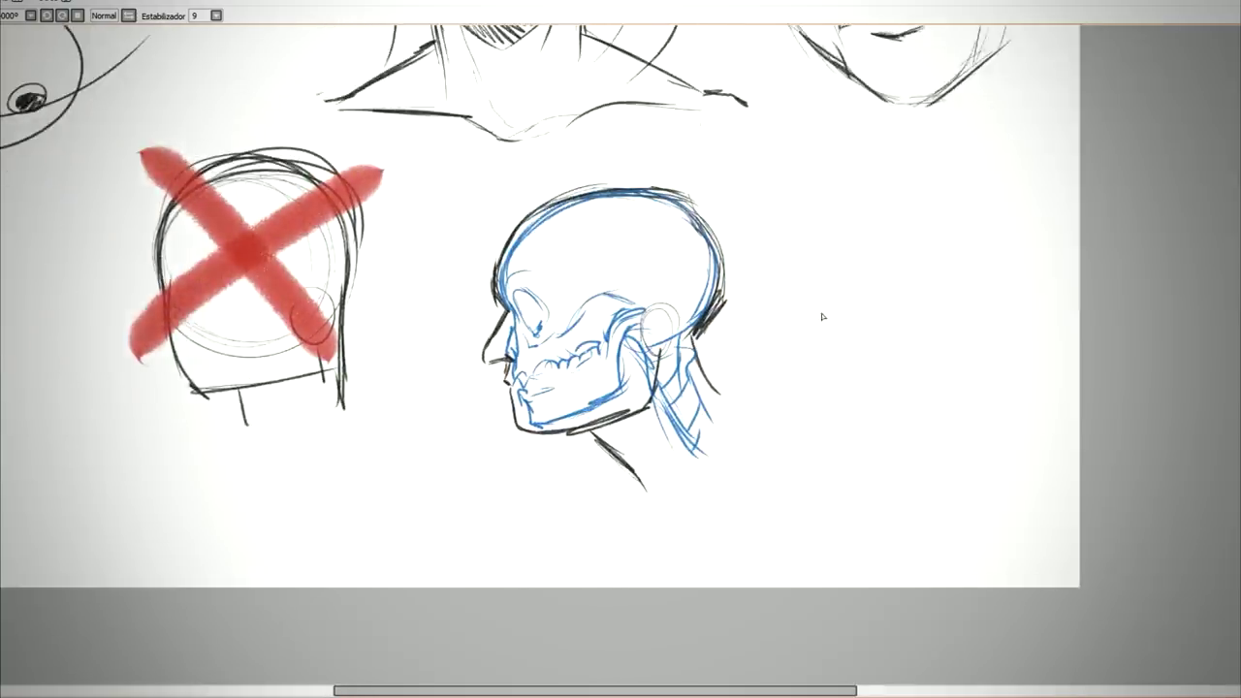
Step: Sketch a downward-tilted head on a blank area with overlapping cranium circles, a centre line and curved brow guides
{"action": "scroll", "coordinate": [820, 313], "scroll_direction": "up", "scroll_amount": 2}
{"action": "scroll", "coordinate": [690, 369], "scroll_direction": "left", "scroll_amount": 5}
{"action": "mouse_move", "coordinate": [503, 392]}
{"action": "left_mouse_down"}
{"action": "mouse_move", "coordinate": [582, 429]}
{"action": "mouse_move", "coordinate": [679, 407]}
{"action": "left_mouse_up"}
{"action": "left_click_drag", "start_coordinate": [551, 73], "coordinate": [584, 558]}
{"action": "left_click_drag", "start_coordinate": [598, 206], "coordinate": [613, 415]}
{"action": "left_click_drag", "start_coordinate": [419, 386], "coordinate": [679, 448]}
{"action": "left_click_drag", "start_coordinate": [549, 475], "coordinate": [720, 417]}
{"action": "mouse_move", "coordinate": [497, 403]}
{"action": "left_mouse_down"}
{"action": "mouse_move", "coordinate": [733, 392]}
{"action": "mouse_move", "coordinate": [616, 474]}
{"action": "left_mouse_up"}
Step: Outline the tilted head's straight face sides, angular jaw and flat chin, and add the ears
{"action": "mouse_move", "coordinate": [390, 334]}
{"action": "left_mouse_down"}
{"action": "mouse_move", "coordinate": [448, 512]}
{"action": "mouse_move", "coordinate": [572, 601]}
{"action": "left_mouse_up"}
{"action": "mouse_move", "coordinate": [466, 518]}
{"action": "left_mouse_down"}
{"action": "mouse_move", "coordinate": [582, 595]}
{"action": "mouse_move", "coordinate": [669, 584]}
{"action": "mouse_move", "coordinate": [681, 531]}
{"action": "left_mouse_up"}
{"action": "left_click_drag", "start_coordinate": [640, 576], "coordinate": [714, 492]}
{"action": "left_click_drag", "start_coordinate": [718, 322], "coordinate": [701, 501]}
{"action": "left_click_drag", "start_coordinate": [394, 329], "coordinate": [452, 512]}
{"action": "left_click_drag", "start_coordinate": [372, 312], "coordinate": [397, 367]}
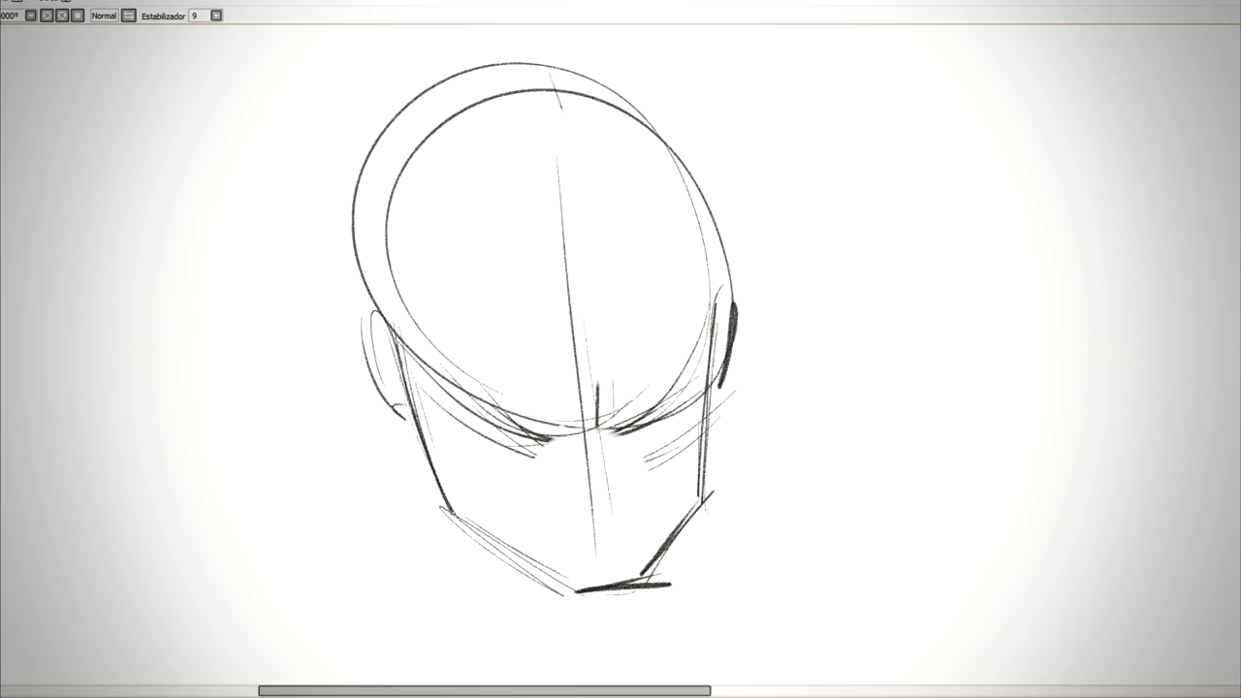
Step: Draw curved eye-level guides wrapping across the tilted head along the lower edge of the cranium circles
{"action": "left_click_drag", "start_coordinate": [471, 380], "coordinate": [688, 390]}
{"action": "left_click_drag", "start_coordinate": [431, 382], "coordinate": [574, 438]}
{"action": "left_click_drag", "start_coordinate": [524, 435], "coordinate": [752, 377]}
{"action": "left_click_drag", "start_coordinate": [452, 392], "coordinate": [733, 399]}
{"action": "scroll", "coordinate": [462, 282], "scroll_direction": "up", "scroll_amount": 2}
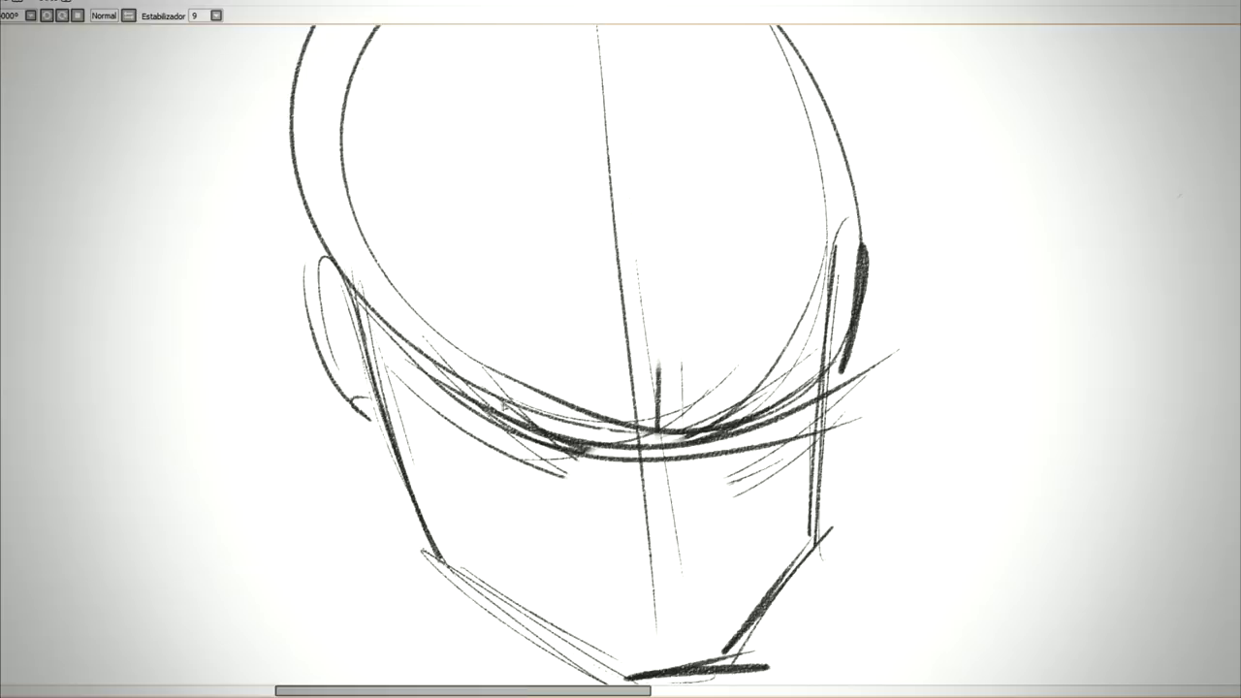
Step: Draw thick lowered eyelids on the curved guides and bold angled eyebrows above them
{"action": "left_click_drag", "start_coordinate": [491, 409], "coordinate": [592, 439]}
{"action": "left_click_drag", "start_coordinate": [493, 405], "coordinate": [551, 428]}
{"action": "left_click_drag", "start_coordinate": [473, 365], "coordinate": [597, 381]}
{"action": "left_click_drag", "start_coordinate": [691, 422], "coordinate": [781, 395]}
{"action": "left_click_drag", "start_coordinate": [692, 367], "coordinate": [809, 322]}
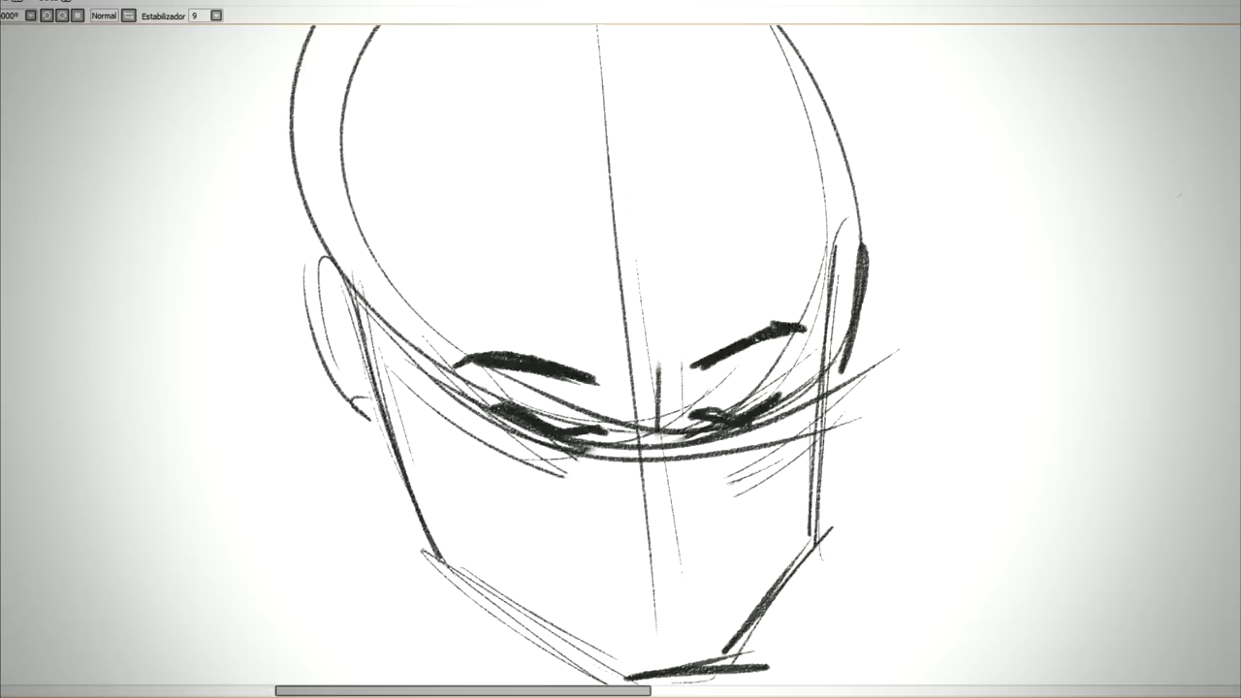
Step: Connect the brows to the nose bridge and sketch a downward-pointing nose with both nostril wings
{"action": "key", "text": "minus"}
{"action": "key", "text": "plus"}
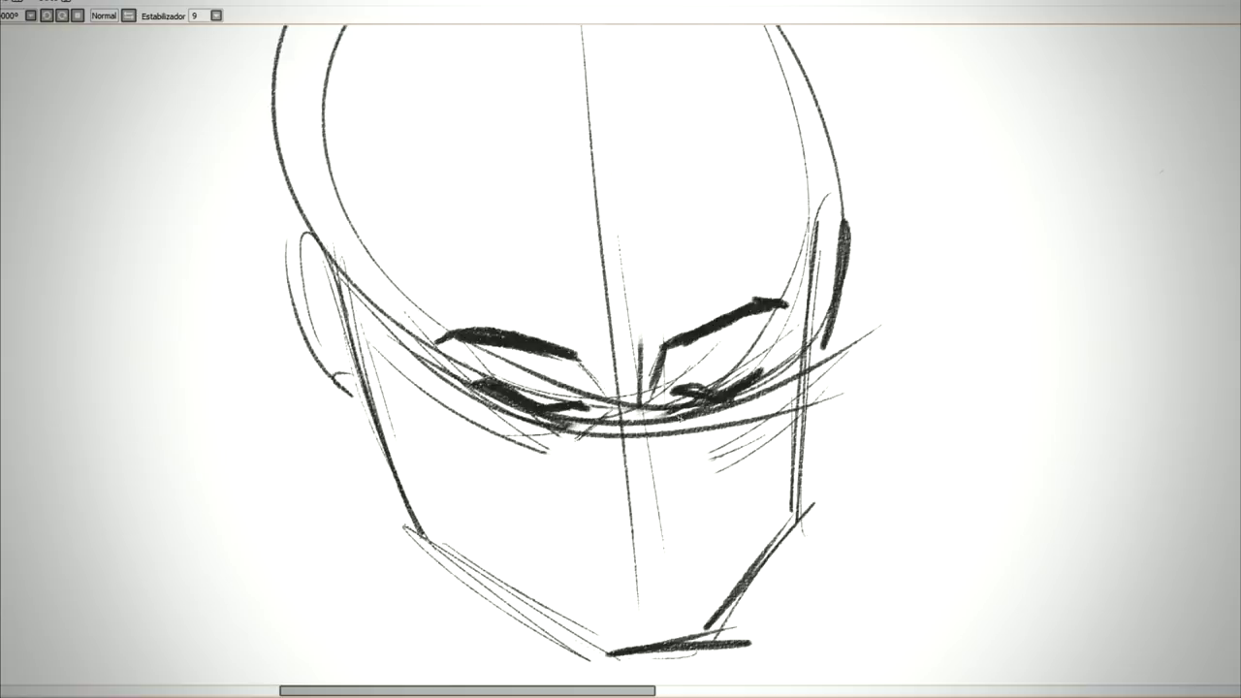
{"action": "mouse_move", "coordinate": [594, 528]}
{"action": "left_mouse_down"}
{"action": "mouse_move", "coordinate": [627, 549]}
{"action": "mouse_move", "coordinate": [583, 530]}
{"action": "left_mouse_up"}
{"action": "key", "text": "plus"}
{"action": "left_click_drag", "start_coordinate": [559, 480], "coordinate": [512, 554]}
{"action": "left_click_drag", "start_coordinate": [436, 492], "coordinate": [428, 474]}
{"action": "left_click_drag", "start_coordinate": [444, 532], "coordinate": [497, 578]}
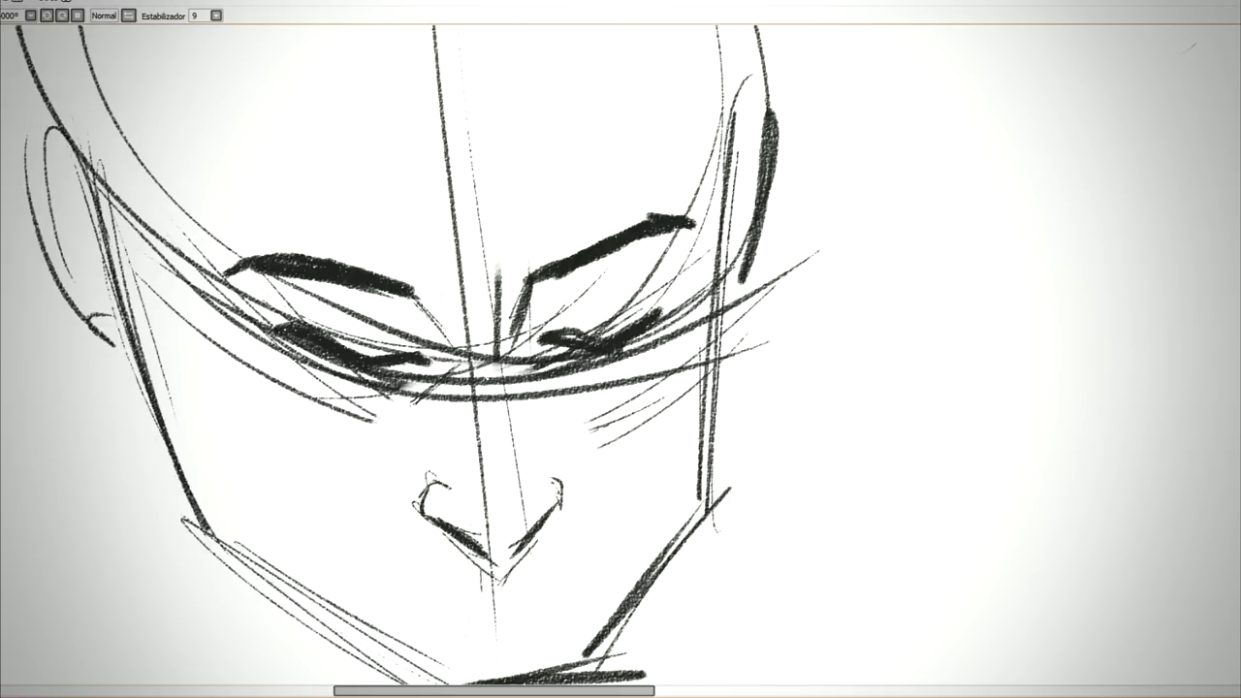
Step: Erase the old angular jaw and flat chin lines from the tilted head
{"action": "key", "text": "minus"}
{"action": "scroll", "coordinate": [425, 340], "scroll_direction": "down", "scroll_amount": 1}
{"action": "key", "text": "ctrl+z"}
{"action": "key", "text": "minus"}
{"action": "key", "text": "plus"}
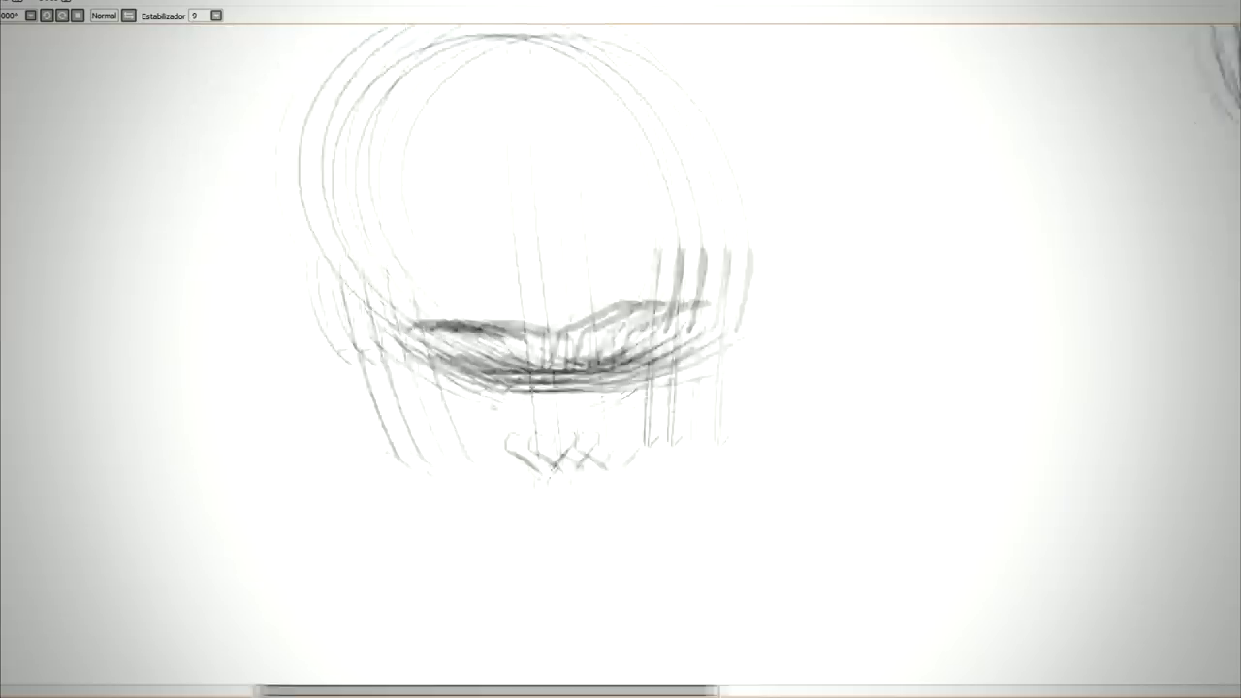
{"action": "scroll", "coordinate": [620, 349], "scroll_direction": "up", "scroll_amount": 2}
{"action": "left_click_drag", "start_coordinate": [340, 199], "coordinate": [417, 223]}
{"action": "key", "text": "ctrl+z"}
{"action": "key", "text": "minus"}
{"action": "key", "text": "plus"}
Step: Redraw the cheek planes and tapering jaw sides, ending in a narrow rounded chin
{"action": "left_click_drag", "start_coordinate": [289, 390], "coordinate": [312, 494]}
{"action": "scroll", "coordinate": [313, 494], "scroll_direction": "down", "scroll_amount": 1}
{"action": "left_click_drag", "start_coordinate": [347, 525], "coordinate": [398, 576]}
{"action": "left_click_drag", "start_coordinate": [251, 432], "coordinate": [354, 564]}
{"action": "left_click_drag", "start_coordinate": [630, 387], "coordinate": [591, 484]}
{"action": "left_click_drag", "start_coordinate": [407, 600], "coordinate": [516, 619]}
{"action": "left_click_drag", "start_coordinate": [428, 611], "coordinate": [548, 587]}
{"action": "left_click", "coordinate": [417, 513]}
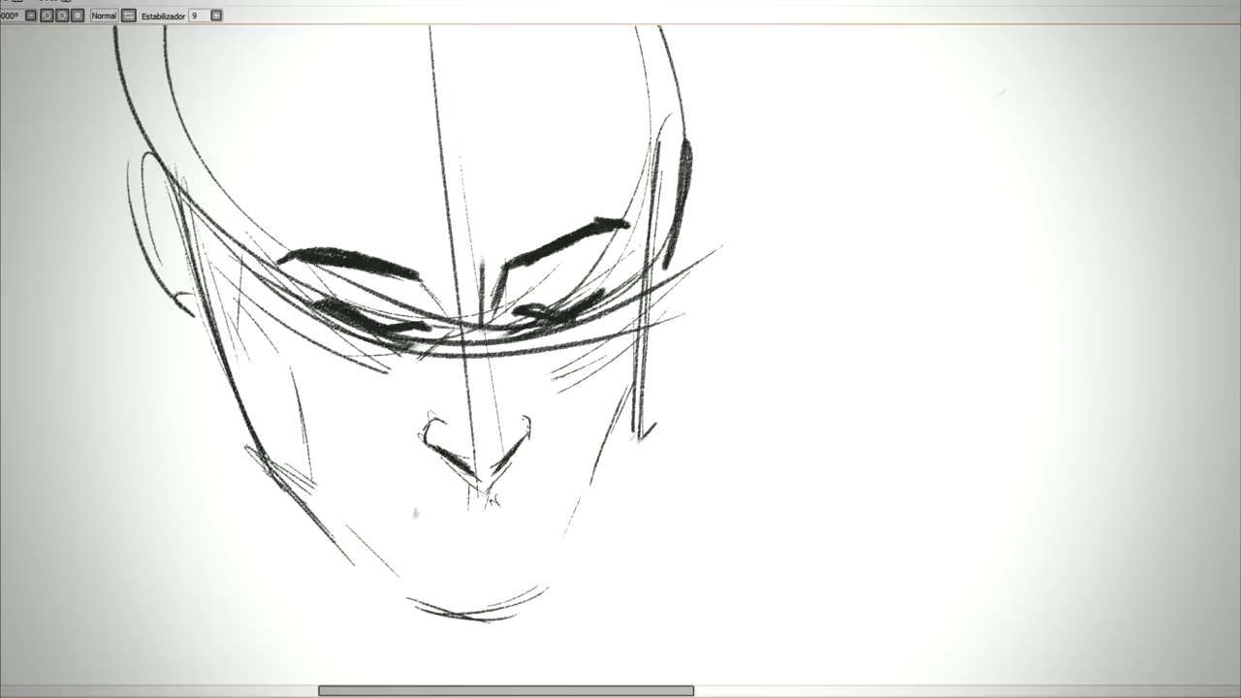
Step: Draw a downturned mouth line below the nose and reinforce both sides of the jaw and chin
{"action": "left_click_drag", "start_coordinate": [421, 525], "coordinate": [545, 513]}
{"action": "left_click_drag", "start_coordinate": [413, 524], "coordinate": [388, 535]}
{"action": "left_click_drag", "start_coordinate": [326, 533], "coordinate": [432, 619]}
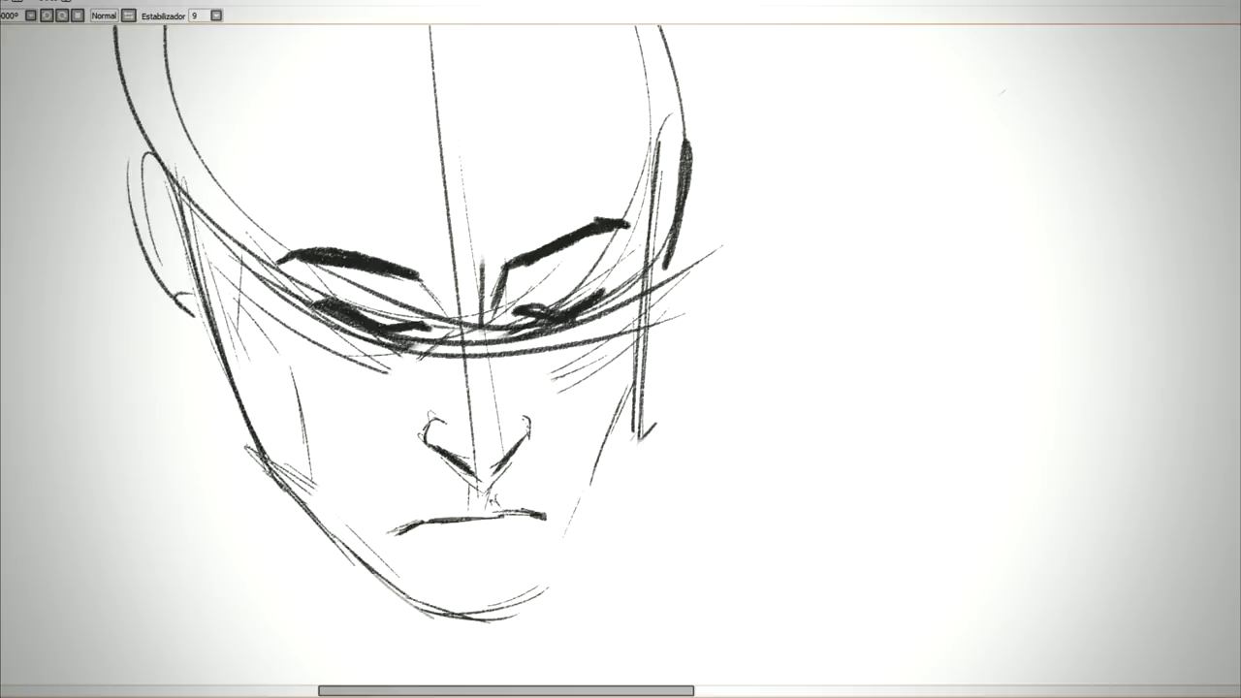
{"action": "left_click_drag", "start_coordinate": [375, 576], "coordinate": [448, 625]}
{"action": "left_click_drag", "start_coordinate": [452, 607], "coordinate": [572, 565]}
{"action": "left_click_drag", "start_coordinate": [635, 394], "coordinate": [624, 452]}
{"action": "left_click_drag", "start_coordinate": [611, 483], "coordinate": [539, 580]}
{"action": "left_click_drag", "start_coordinate": [299, 487], "coordinate": [370, 561]}
Step: Define the ear and adjoining temple contour, and clear the construction arcs crossing the eyes
{"action": "key", "text": "minus"}
{"action": "left_click_drag", "start_coordinate": [271, 223], "coordinate": [330, 349]}
{"action": "mouse_move", "coordinate": [291, 243]}
{"action": "left_mouse_down"}
{"action": "mouse_move", "coordinate": [371, 495]}
{"action": "mouse_move", "coordinate": [330, 388]}
{"action": "mouse_move", "coordinate": [338, 408]}
{"action": "left_mouse_up"}
{"action": "key", "text": "plus"}
{"action": "key", "text": "minus"}
{"action": "left_click_drag", "start_coordinate": [330, 300], "coordinate": [347, 398]}
{"action": "key", "text": "minus"}
{"action": "mouse_move", "coordinate": [320, 267]}
{"action": "left_mouse_down"}
{"action": "mouse_move", "coordinate": [341, 320]}
{"action": "mouse_move", "coordinate": [461, 419]}
{"action": "left_mouse_up"}
{"action": "key", "text": "plus"}
Step: Add fine creases around the eyelids and hatch the shadow on the underside of the nose
{"action": "left_click_drag", "start_coordinate": [397, 370], "coordinate": [524, 436]}
{"action": "left_click_drag", "start_coordinate": [568, 402], "coordinate": [488, 436]}
{"action": "scroll", "coordinate": [621, 271], "scroll_direction": "up", "scroll_amount": 1}
{"action": "key", "text": "plus"}
{"action": "left_click_drag", "start_coordinate": [509, 284], "coordinate": [412, 330]}
{"action": "mouse_move", "coordinate": [630, 507]}
{"action": "left_mouse_down"}
{"action": "mouse_move", "coordinate": [587, 553]}
{"action": "mouse_move", "coordinate": [545, 535]}
{"action": "left_mouse_up"}
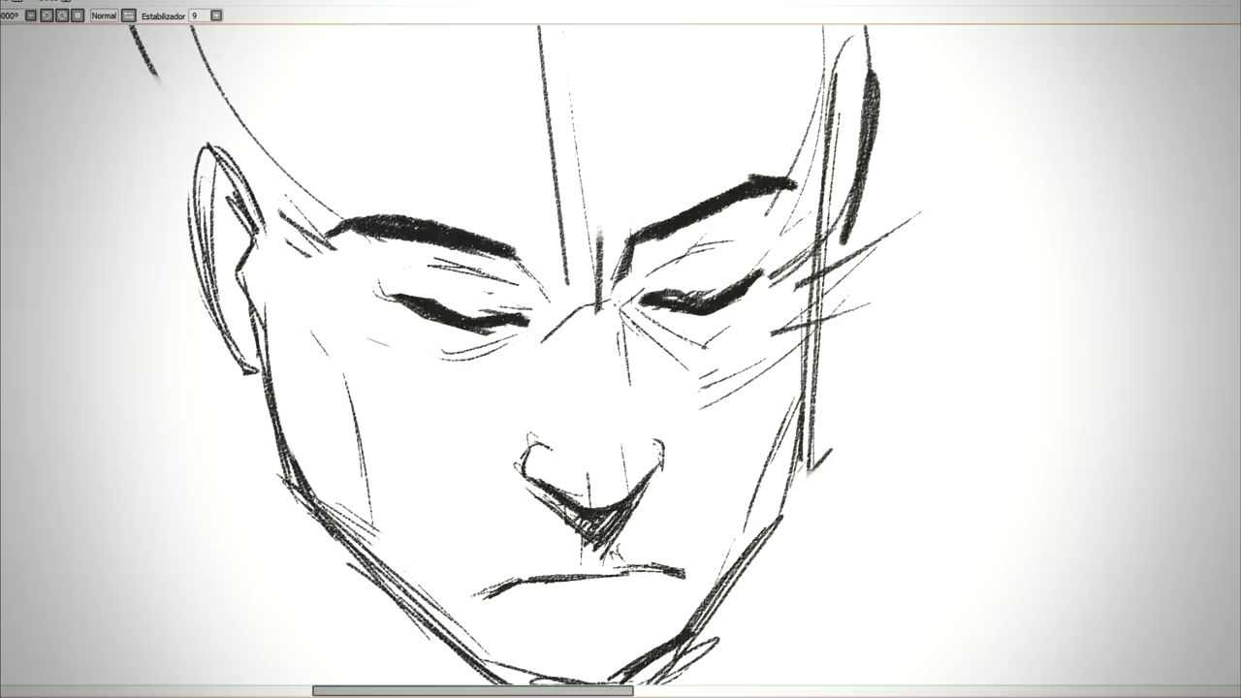
{"action": "left_click_drag", "start_coordinate": [618, 543], "coordinate": [578, 561]}
Step: Mark the shadow of the lower lip and thicken the inner end of the flatter eyebrow
{"action": "mouse_move", "coordinate": [543, 611]}
{"action": "left_mouse_down"}
{"action": "mouse_move", "coordinate": [644, 609]}
{"action": "mouse_move", "coordinate": [580, 631]}
{"action": "left_mouse_up"}
{"action": "key", "text": "minus"}
{"action": "key", "text": "plus"}
{"action": "left_click_drag", "start_coordinate": [551, 353], "coordinate": [574, 357]}
{"action": "mouse_move", "coordinate": [497, 338]}
{"action": "left_mouse_down"}
{"action": "mouse_move", "coordinate": [578, 365]}
{"action": "mouse_move", "coordinate": [576, 382]}
{"action": "left_mouse_up"}
{"action": "key", "text": "minus"}
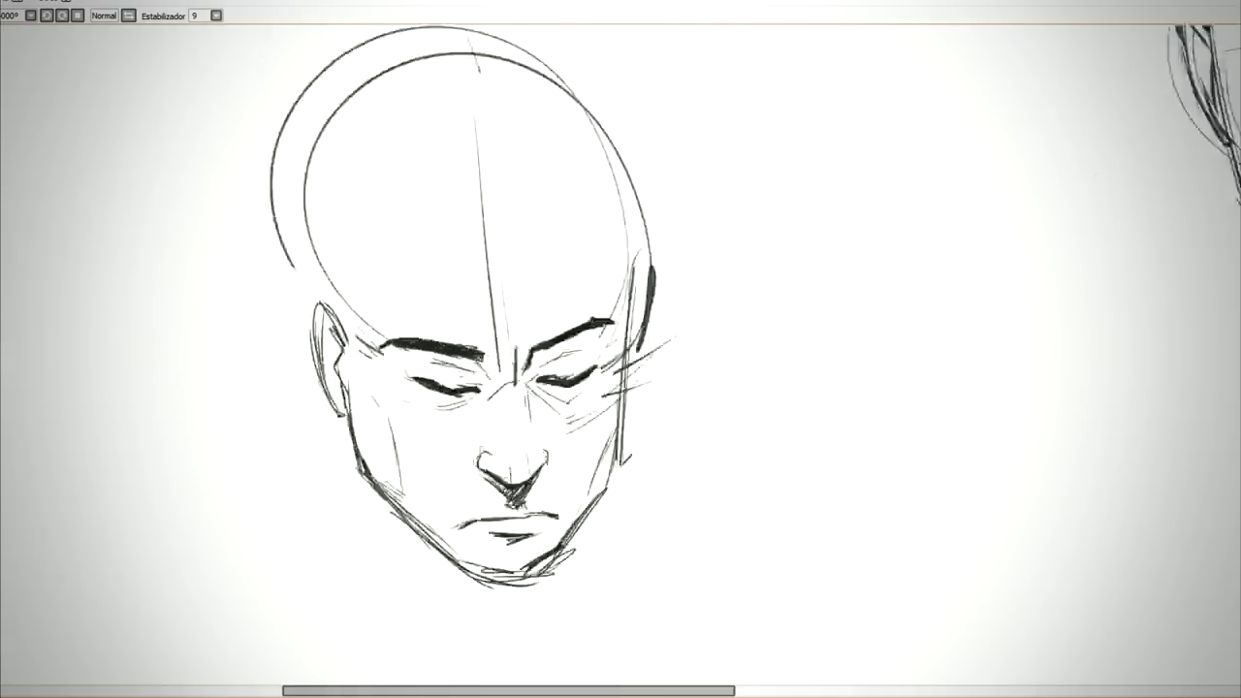
Step: Detail the ear's inner folds and darken its lobe
{"action": "key", "text": "plus"}
{"action": "left_click_drag", "start_coordinate": [268, 322], "coordinate": [295, 283]}
{"action": "left_click_drag", "start_coordinate": [275, 293], "coordinate": [271, 355]}
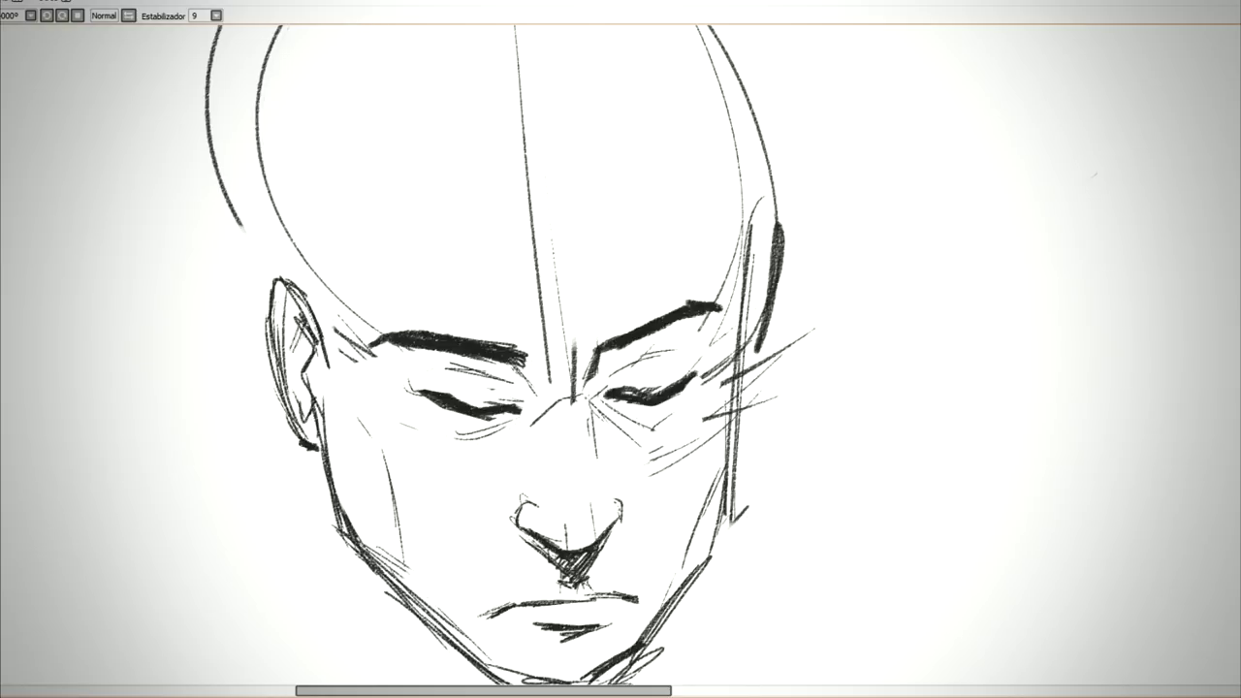
{"action": "key", "text": "minus"}
{"action": "key", "text": "plus"}
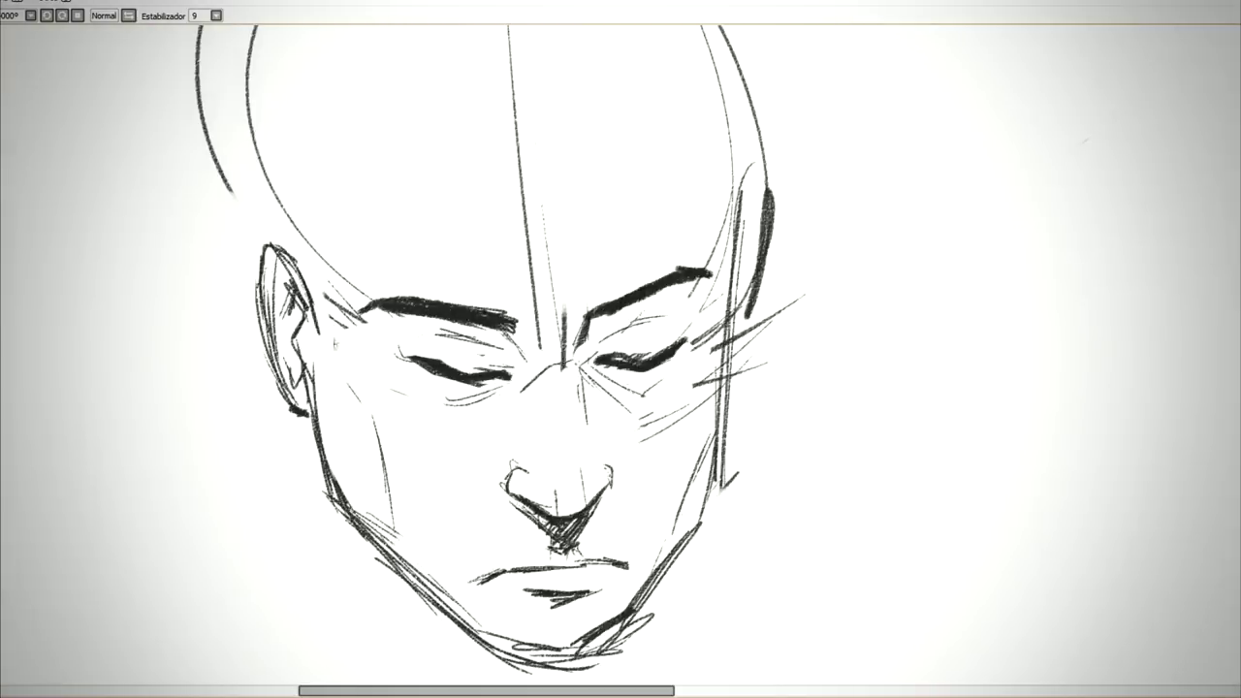
Step: Sketch the hairline and hair over the skull, and add the shoulders and an open shirt collar
{"action": "key", "text": "minus"}
{"action": "key", "text": "minus"}
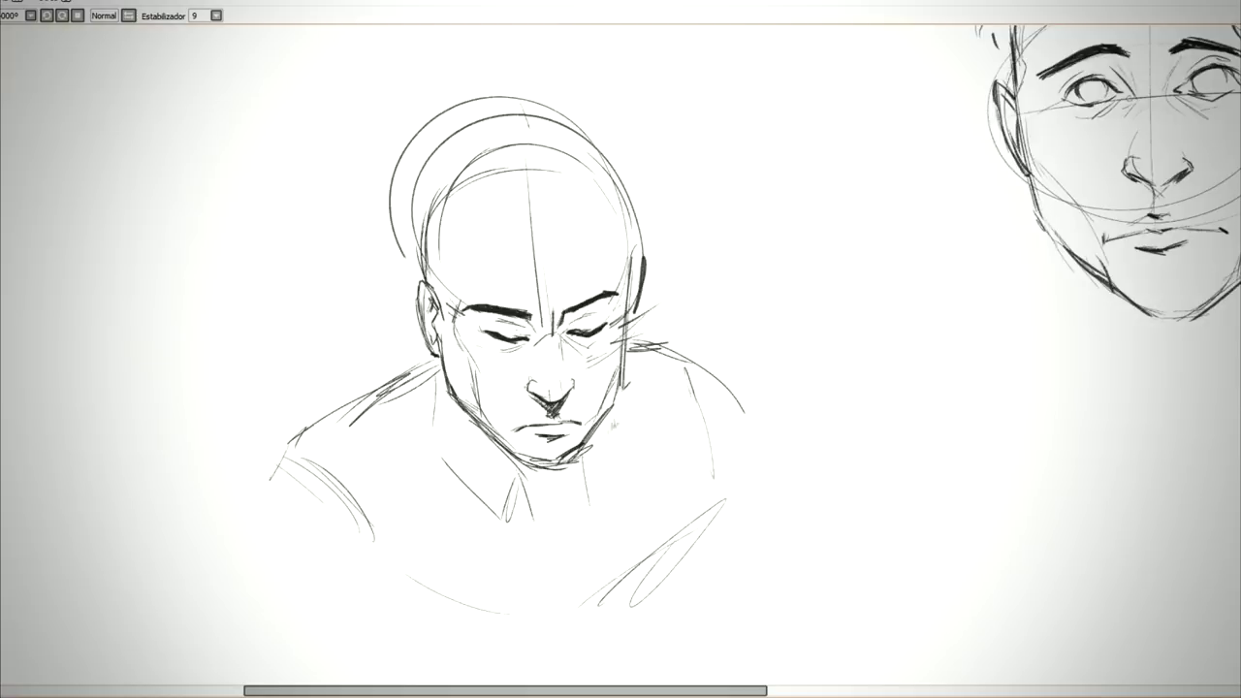
{"action": "left_click_drag", "start_coordinate": [589, 464], "coordinate": [631, 499]}
{"action": "left_click_drag", "start_coordinate": [621, 388], "coordinate": [742, 267]}
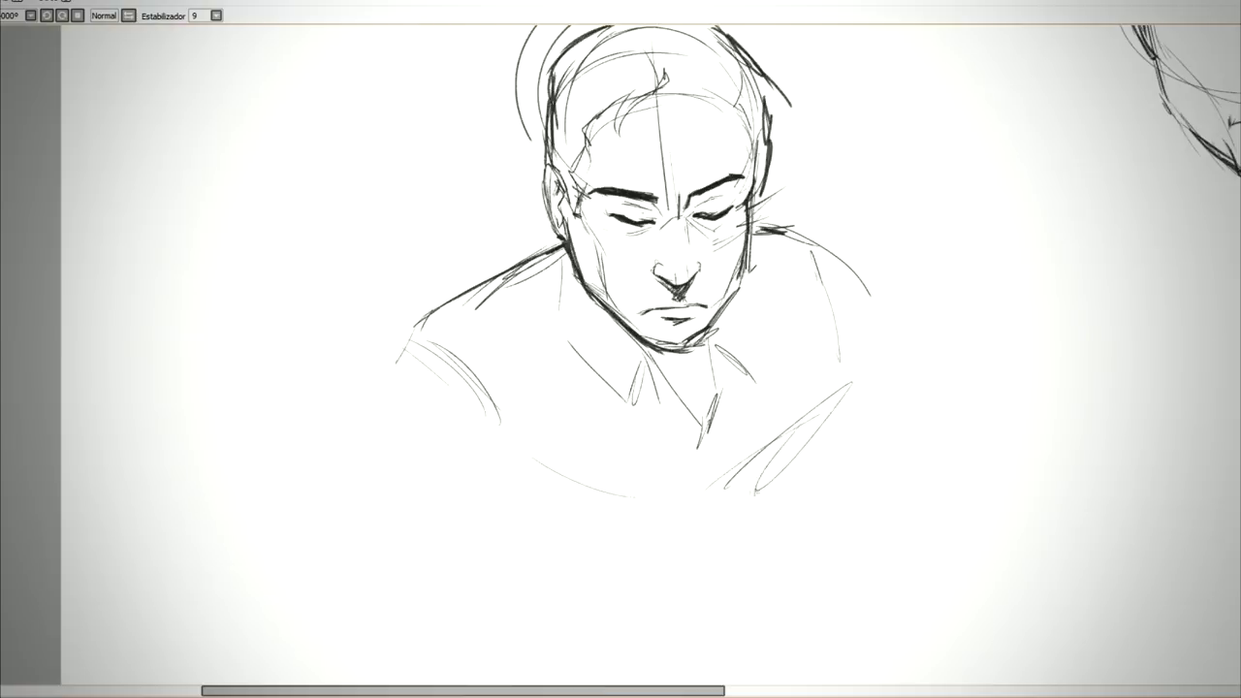
Step: Sketch an open book with gripping fingers before the chest, and complete the collar and arms
{"action": "left_click_drag", "start_coordinate": [833, 390], "coordinate": [746, 481]}
{"action": "left_click_drag", "start_coordinate": [813, 436], "coordinate": [745, 500]}
{"action": "mouse_move", "coordinate": [831, 390]}
{"action": "left_mouse_down"}
{"action": "mouse_move", "coordinate": [685, 500]}
{"action": "mouse_move", "coordinate": [733, 466]}
{"action": "left_mouse_up"}
{"action": "left_click_drag", "start_coordinate": [816, 398], "coordinate": [786, 425]}
{"action": "scroll", "coordinate": [621, 358], "scroll_direction": "down", "scroll_amount": 2}
{"action": "scroll", "coordinate": [621, 359], "scroll_direction": "up", "scroll_amount": 2}
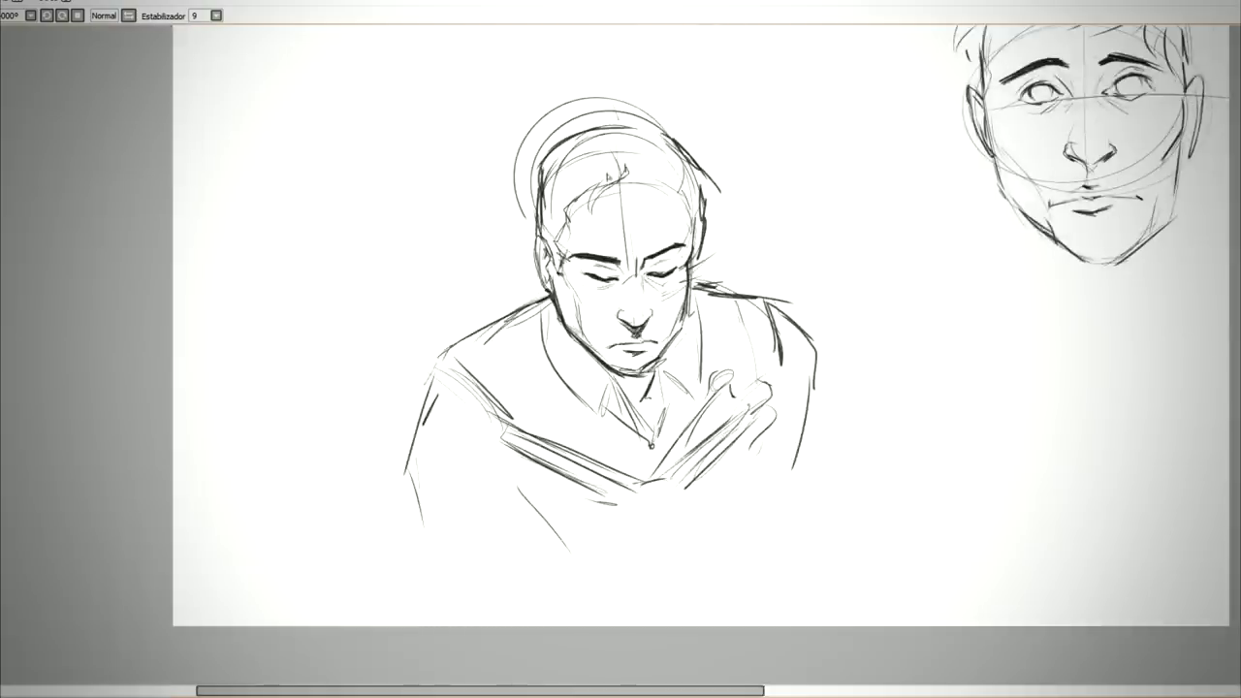
Step: Trace a blue profile line over the faded sketch from the brow down the nose, lips and chin
{"action": "scroll", "coordinate": [621, 358], "scroll_direction": "up", "scroll_amount": 2}
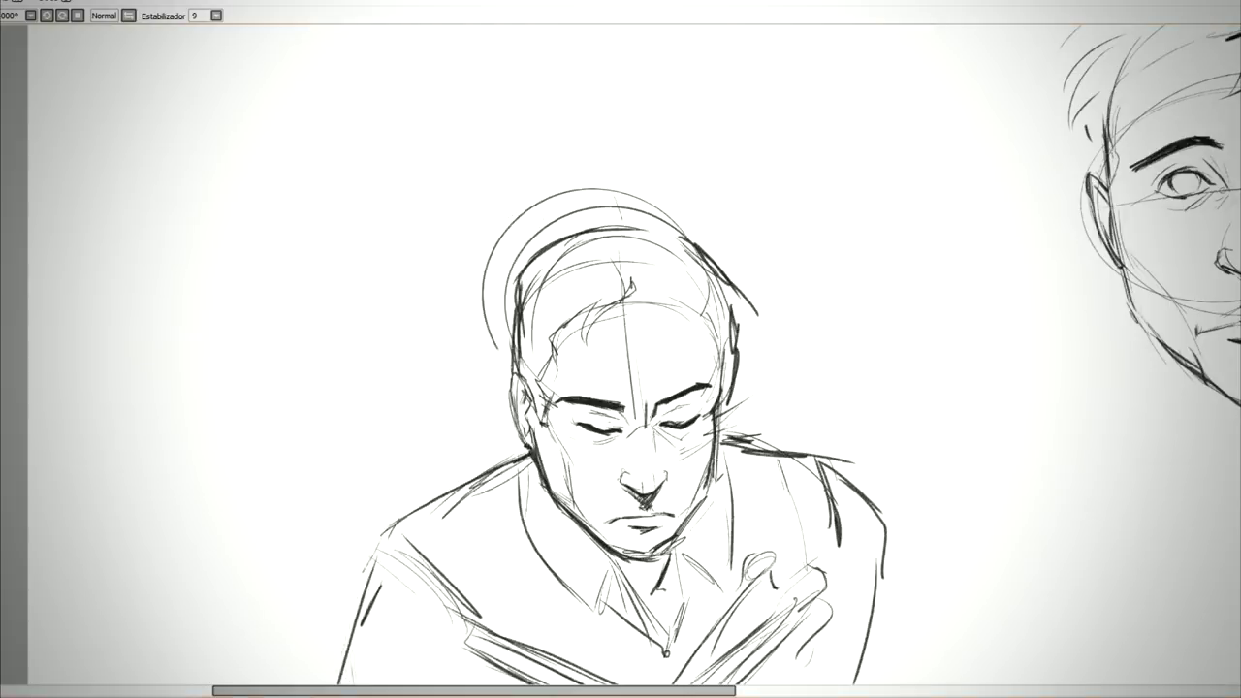
{"action": "mouse_move", "coordinate": [817, 260]}
{"action": "left_mouse_down"}
{"action": "mouse_move", "coordinate": [681, 365]}
{"action": "mouse_move", "coordinate": [700, 415]}
{"action": "left_mouse_up"}
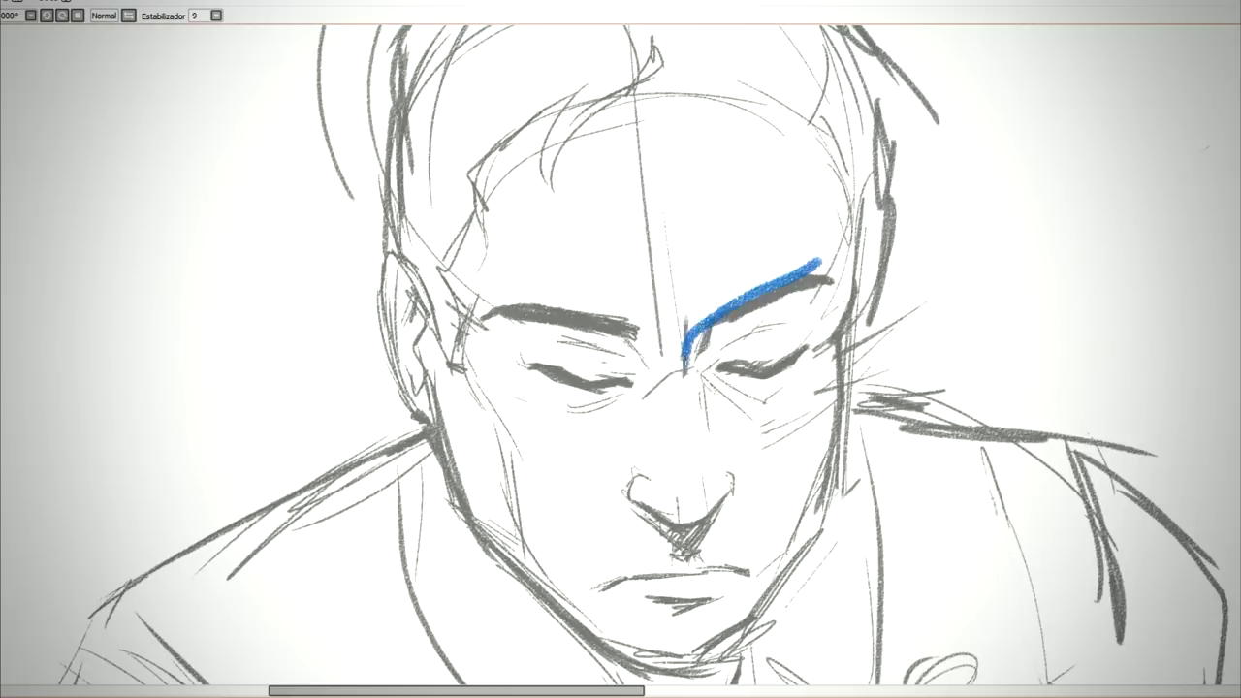
{"action": "mouse_move", "coordinate": [729, 469]}
{"action": "left_mouse_down"}
{"action": "mouse_move", "coordinate": [684, 561]}
{"action": "mouse_move", "coordinate": [753, 571]}
{"action": "mouse_move", "coordinate": [697, 594]}
{"action": "mouse_move", "coordinate": [700, 648]}
{"action": "mouse_move", "coordinate": [667, 677]}
{"action": "left_mouse_up"}
{"action": "key", "text": "ctrl+minus"}
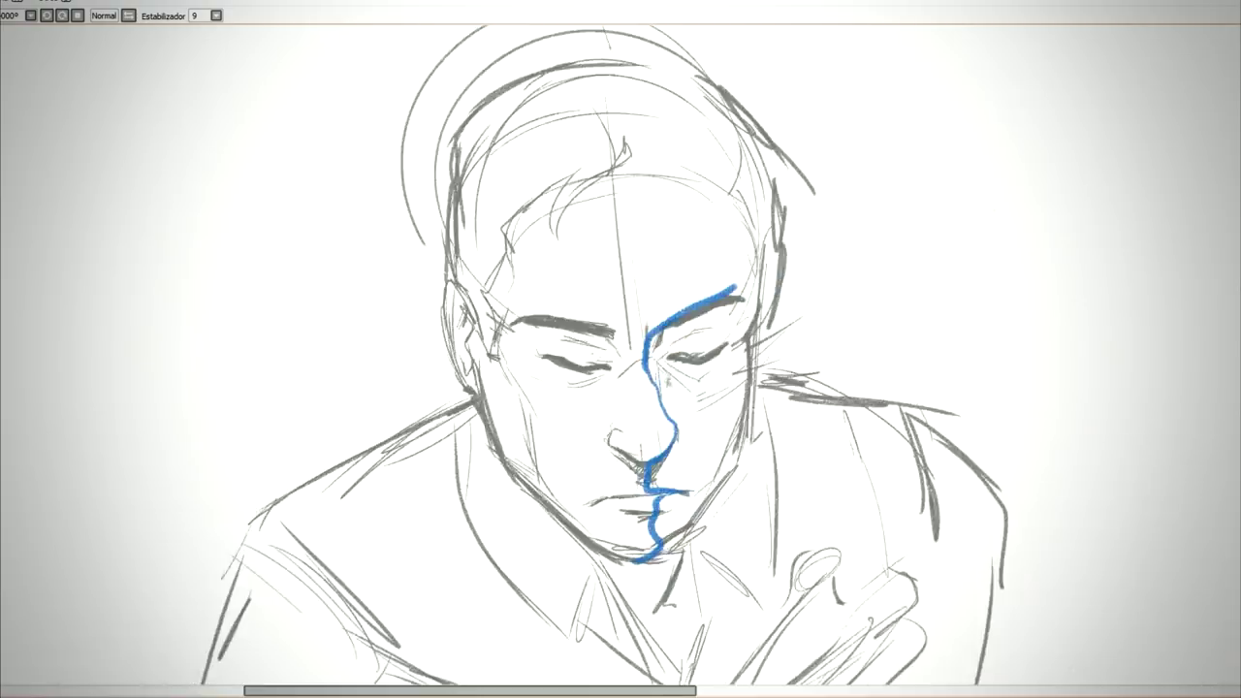
{"action": "key", "text": "ctrl+plus"}
{"action": "left_click_drag", "start_coordinate": [731, 287], "coordinate": [755, 303]}
{"action": "key", "text": "ctrl+minus"}
{"action": "key", "text": "ctrl+plus"}
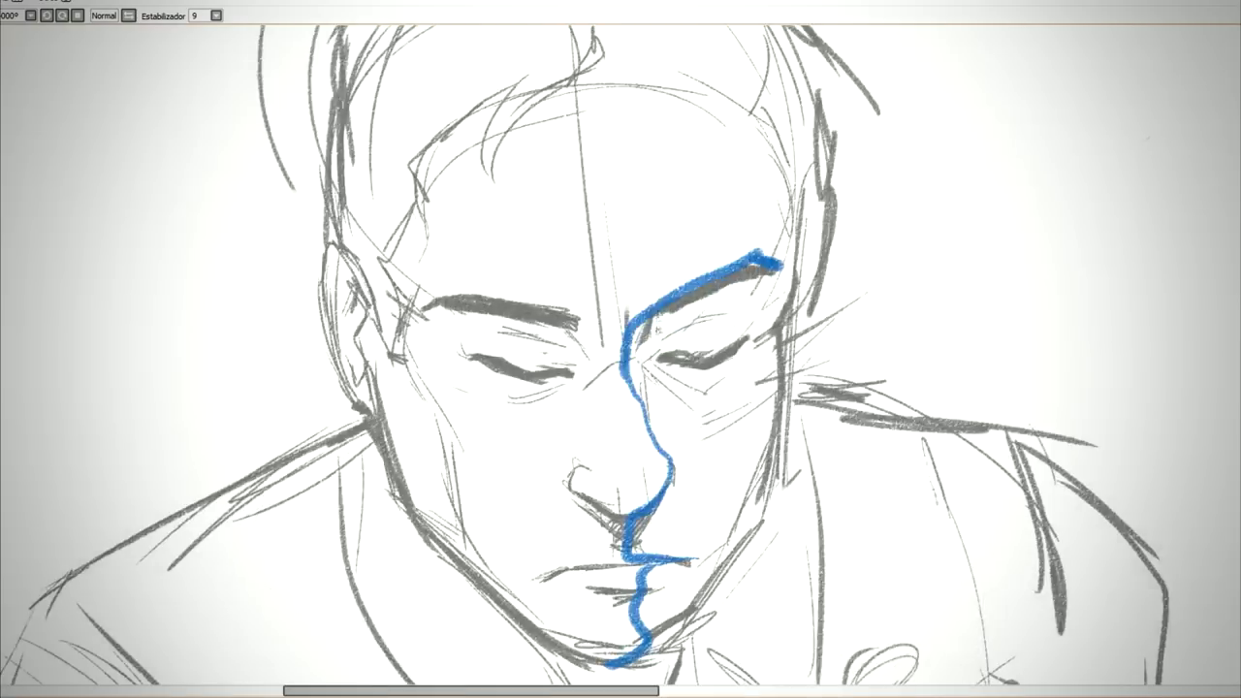
{"action": "key", "text": "ctrl+minus"}
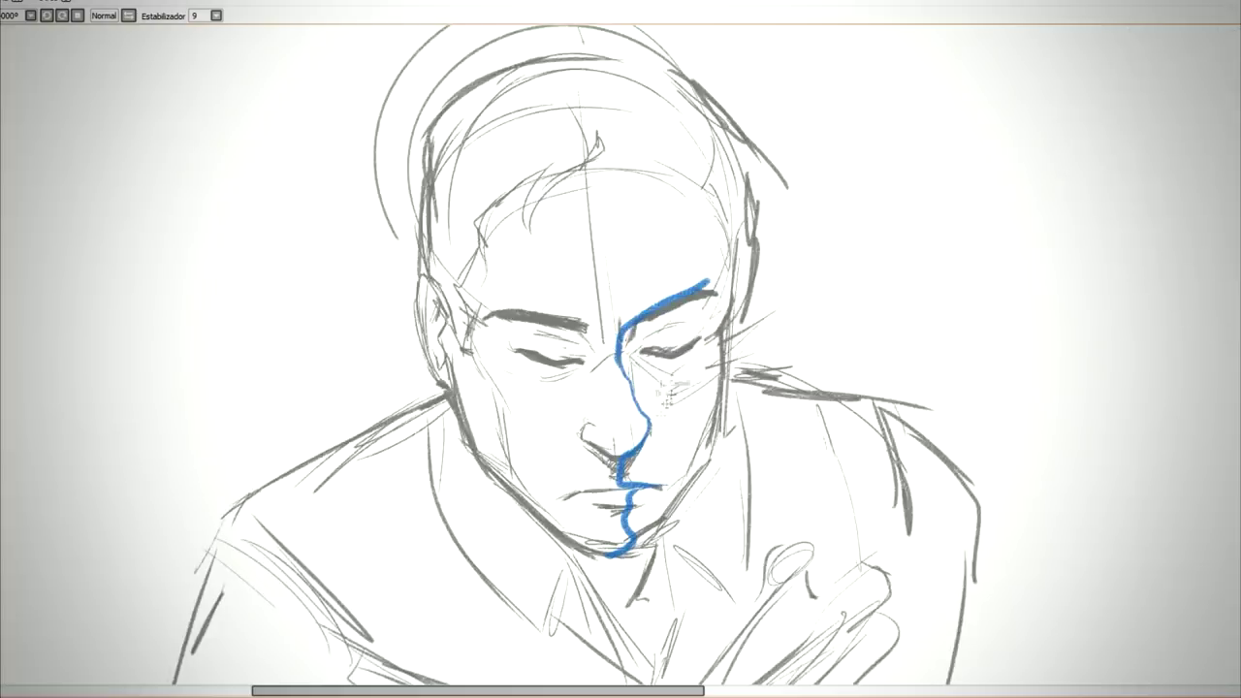
Step: Delete the blue profile line and restore the sketch to full darkness
{"action": "key", "text": "Delete"}
{"action": "key", "text": "ctrl+minus"}
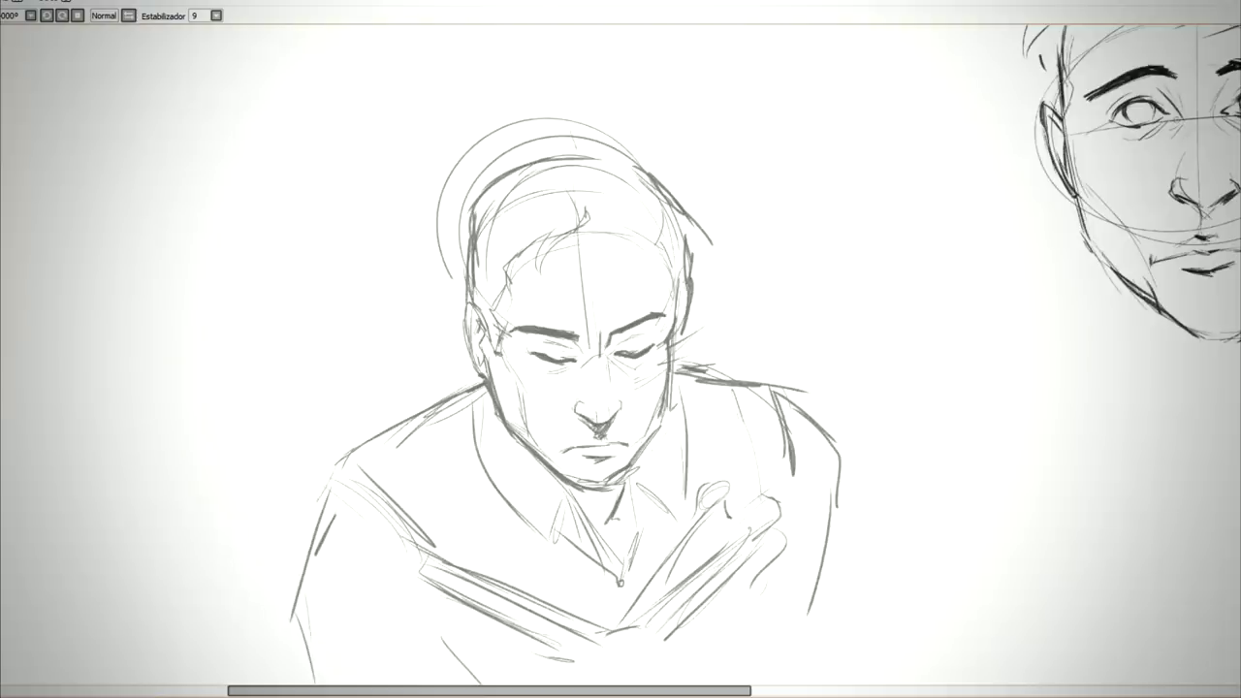
{"action": "key", "text": "ctrl+minus"}
{"action": "key", "text": "ctrl+plus"}
{"action": "scroll", "coordinate": [428, 373], "scroll_direction": "down", "scroll_amount": 2}
{"action": "left_click_drag", "start_coordinate": [428, 374], "coordinate": [359, 330]}
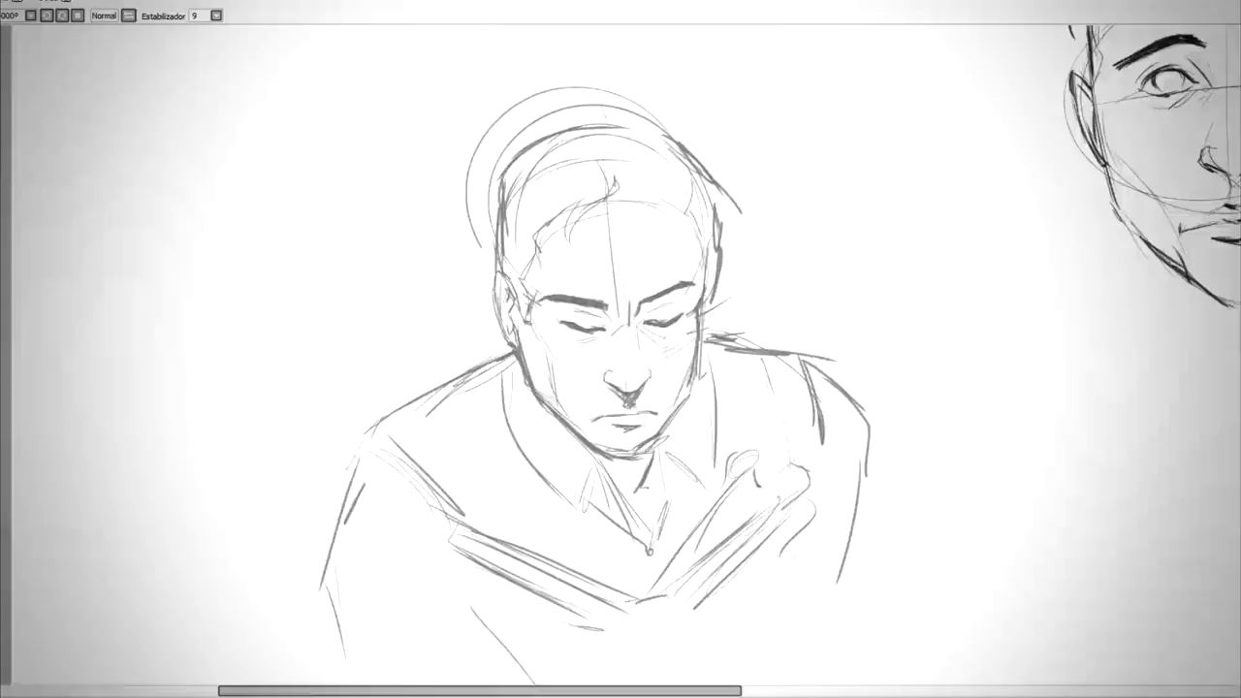
{"action": "key", "text": "ctrl+minus"}
{"action": "key", "text": "ctrl+minus"}
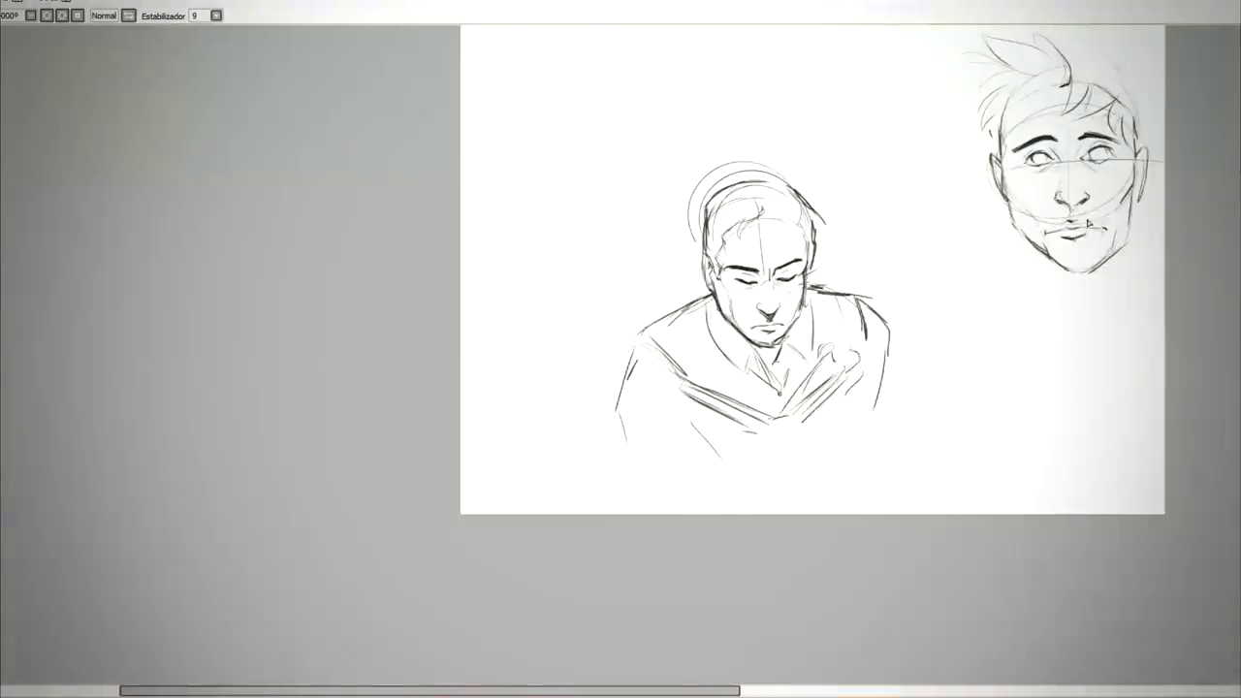
Step: Add curved locks of fringe across the forehead of the downward-tilted head
{"action": "key", "text": "ctrl+plus"}
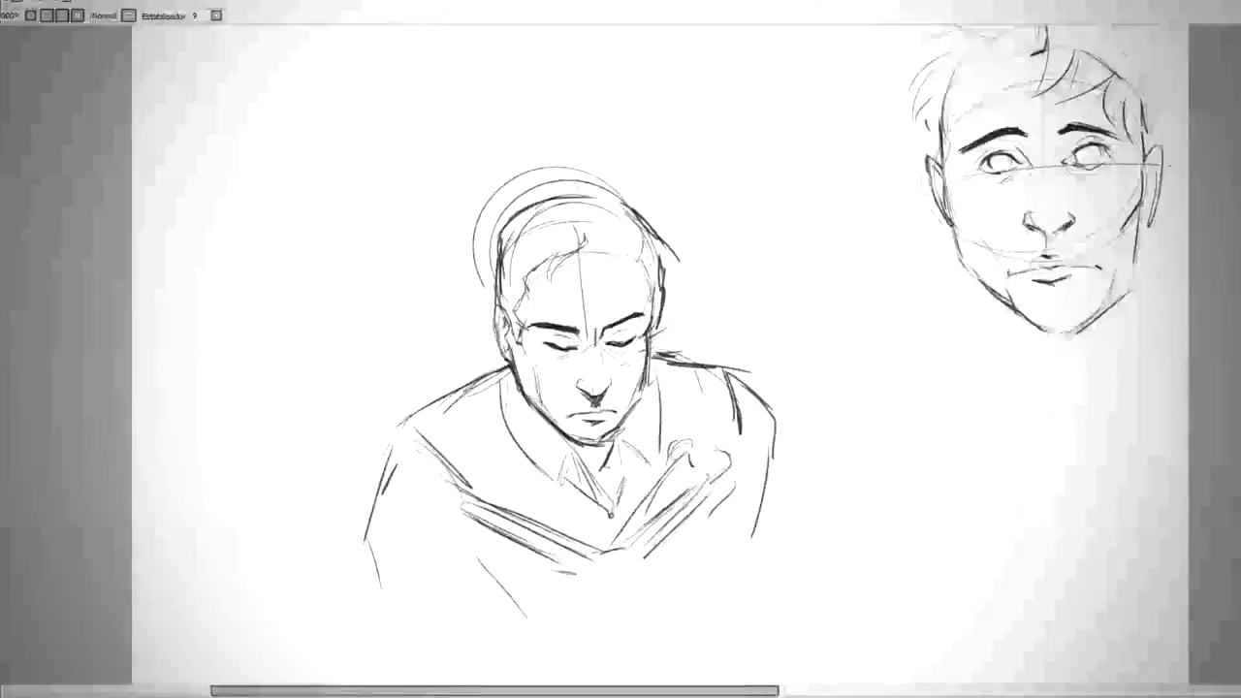
{"action": "key", "text": "ctrl+plus"}
{"action": "mouse_move", "coordinate": [570, 219]}
{"action": "left_mouse_down"}
{"action": "mouse_move", "coordinate": [598, 293]}
{"action": "mouse_move", "coordinate": [598, 386]}
{"action": "left_mouse_up"}
{"action": "left_click_drag", "start_coordinate": [581, 312], "coordinate": [675, 388]}
{"action": "left_click_drag", "start_coordinate": [685, 305], "coordinate": [695, 378]}
Step: Erase the stray body and sleeve lines below the book on the downward-looking figure
{"action": "key", "text": "ctrl+minus"}
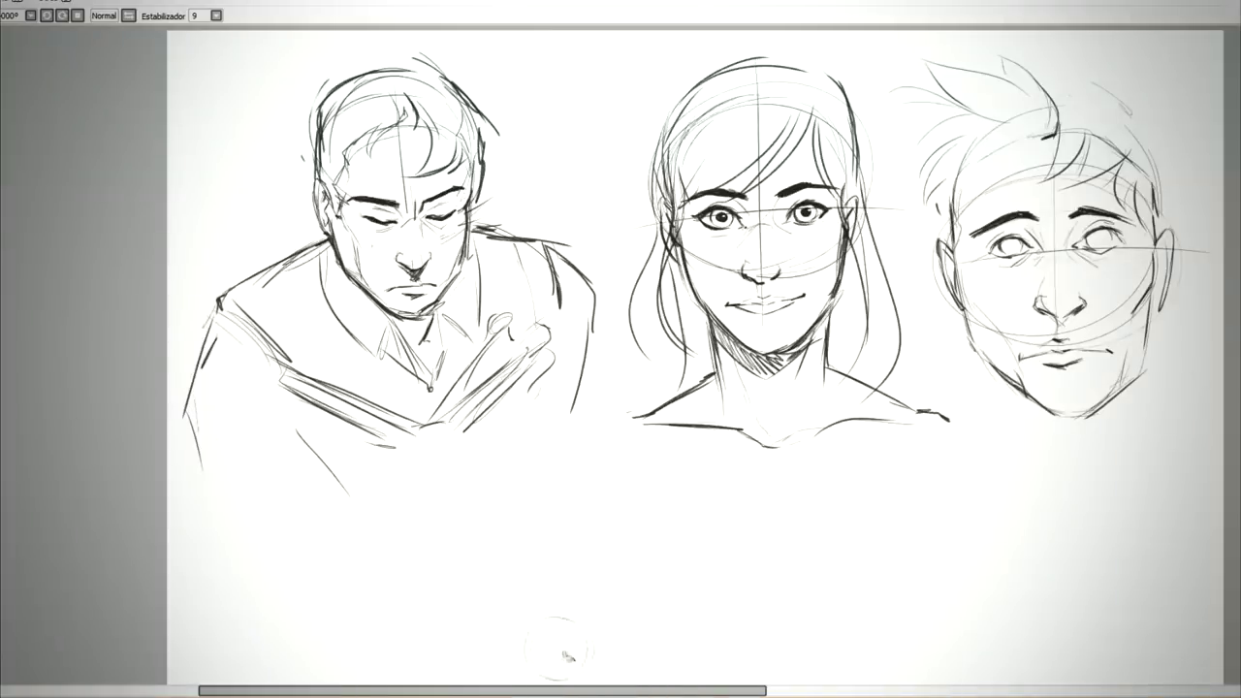
{"action": "left_click_drag", "start_coordinate": [349, 490], "coordinate": [207, 463]}
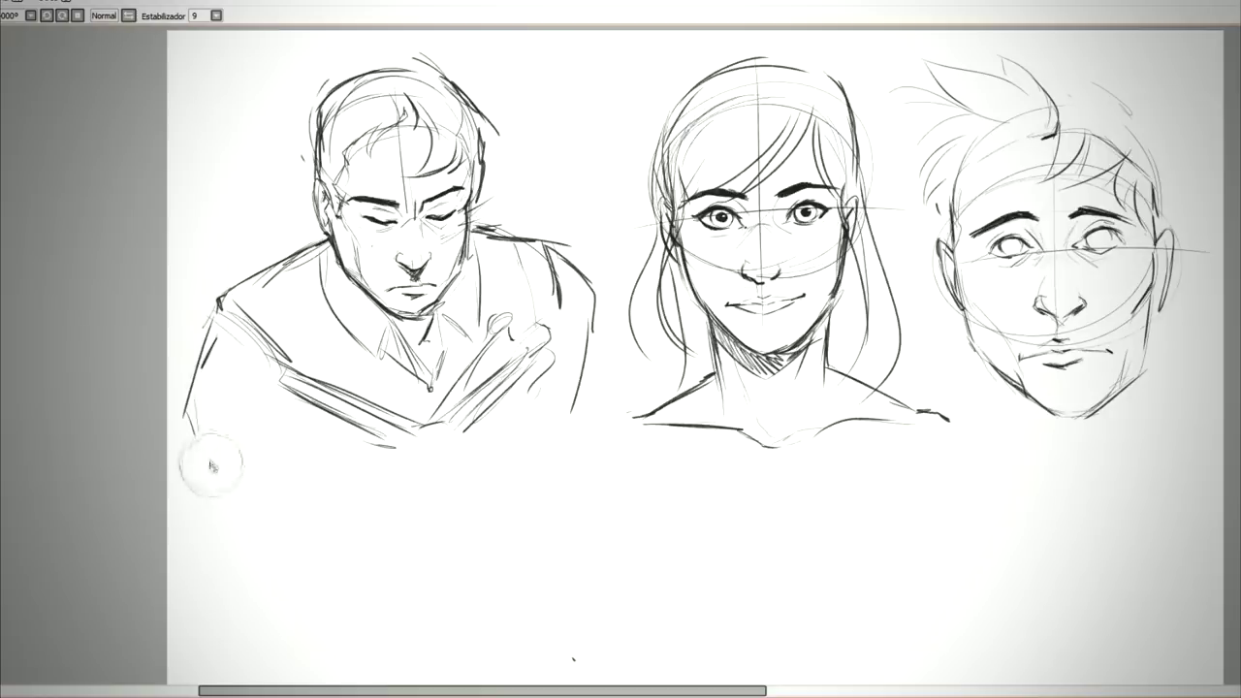